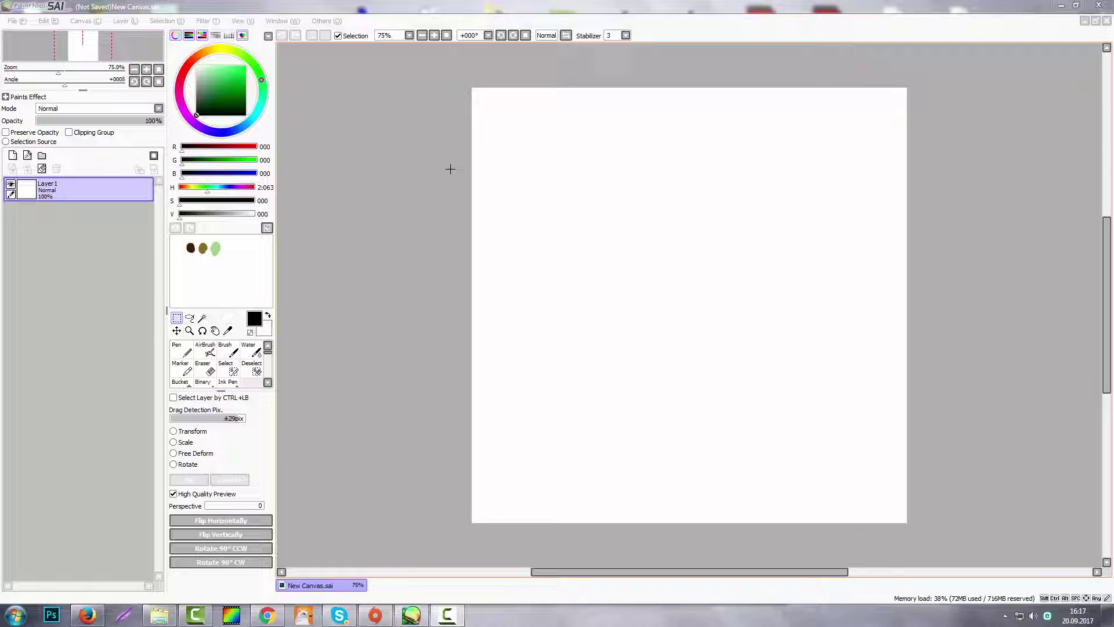
Set the Pen to size 20, draw a wavy black trial stroke down the canvas and undo it
{"action": "left_click", "coordinate": [181, 350]}
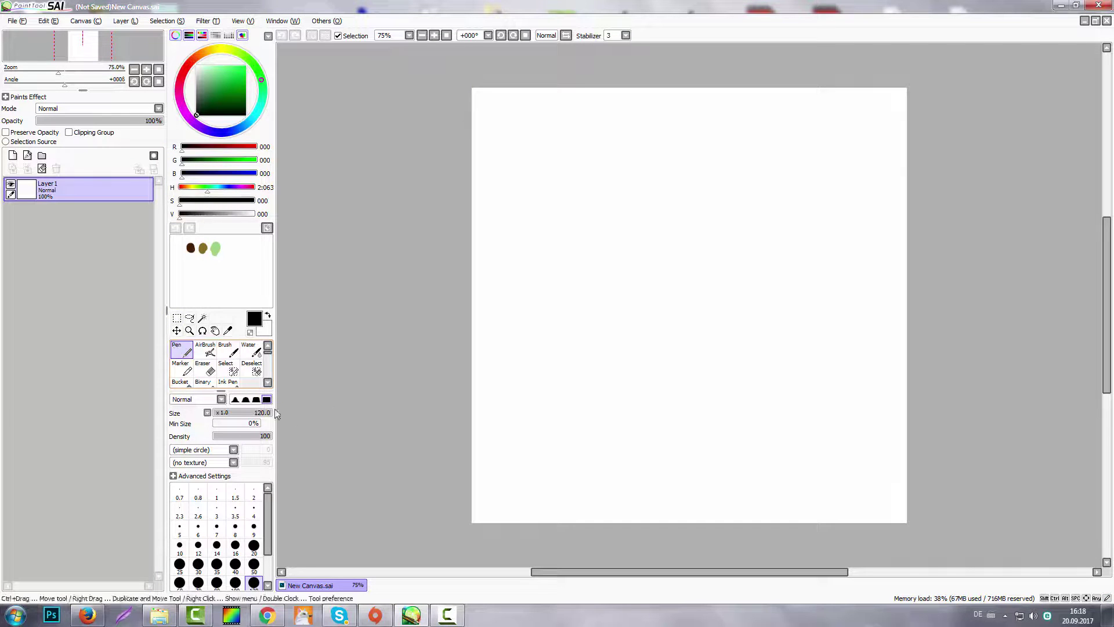
{"action": "left_click", "coordinate": [256, 546]}
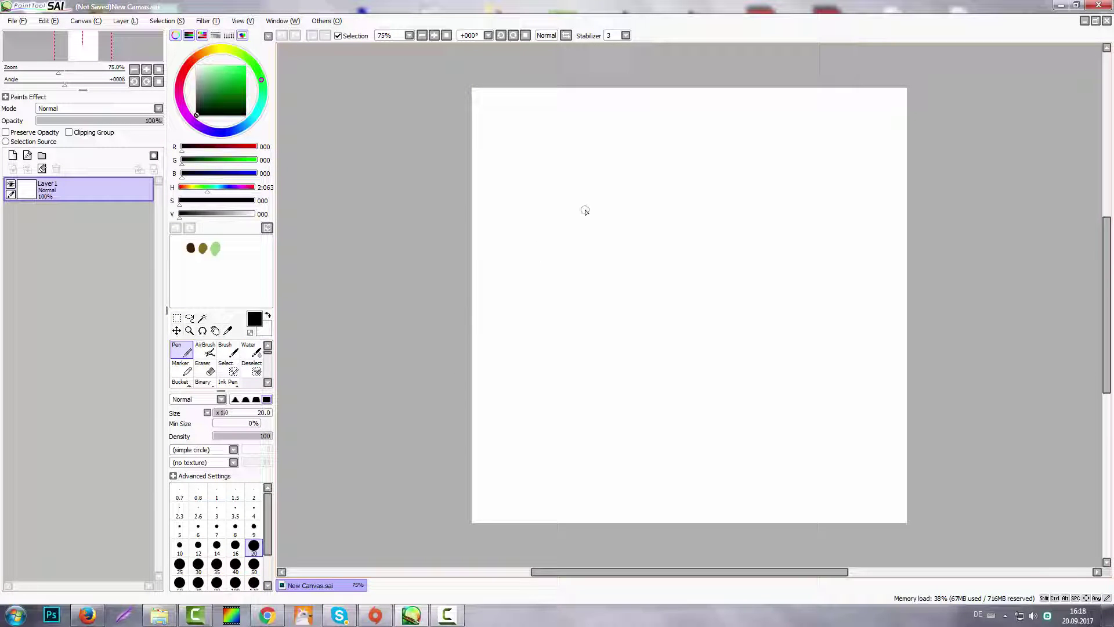
{"action": "mouse_move", "coordinate": [585, 210]}
{"action": "left_mouse_down"}
{"action": "mouse_move", "coordinate": [582, 285]}
{"action": "mouse_move", "coordinate": [627, 396]}
{"action": "left_mouse_up"}
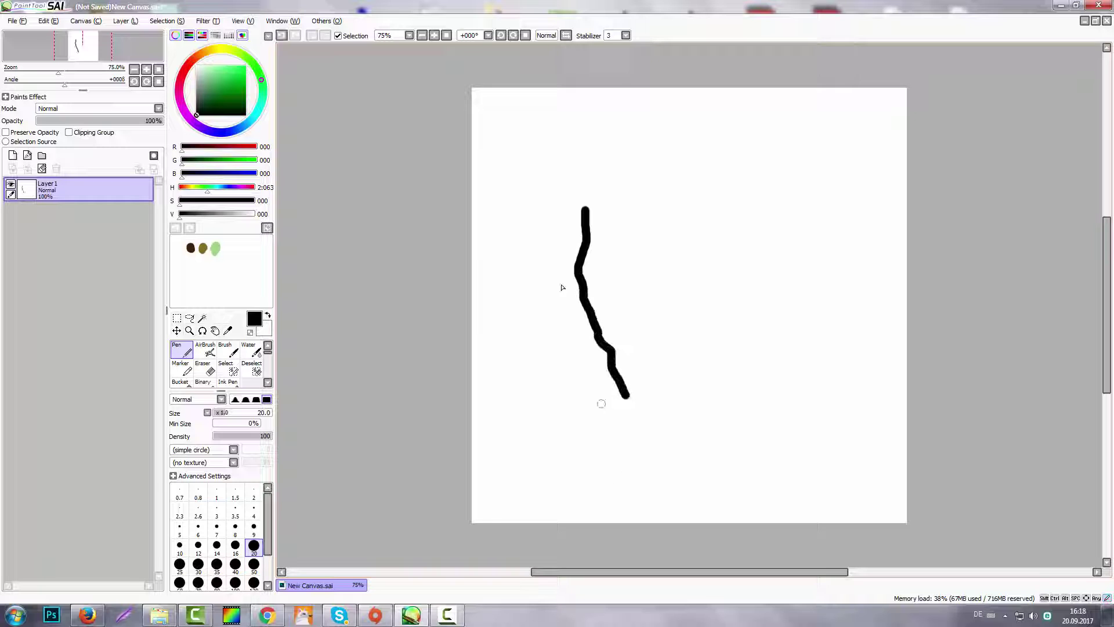
{"action": "left_click", "coordinate": [282, 36]}
{"action": "left_click_drag", "start_coordinate": [541, 167], "coordinate": [542, 207]}
{"action": "left_click", "coordinate": [281, 36]}
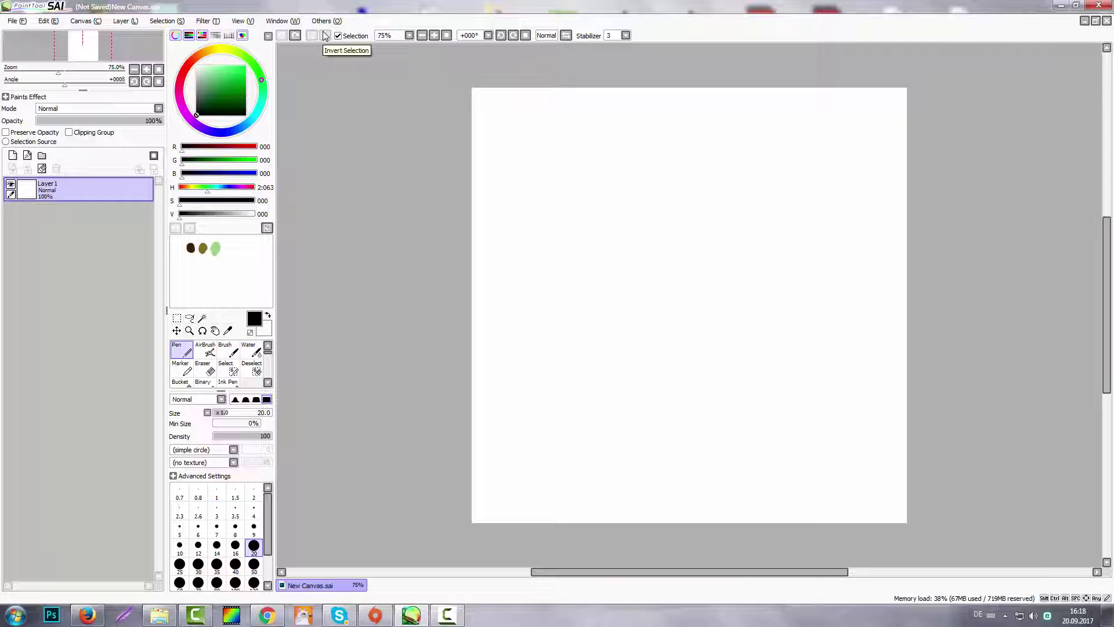
Draw several curved black trial strokes with the Pen and undo them all until the canvas is blank
{"action": "mouse_move", "coordinate": [618, 170]}
{"action": "left_mouse_down"}
{"action": "mouse_move", "coordinate": [650, 201]}
{"action": "mouse_move", "coordinate": [640, 316]}
{"action": "left_mouse_up"}
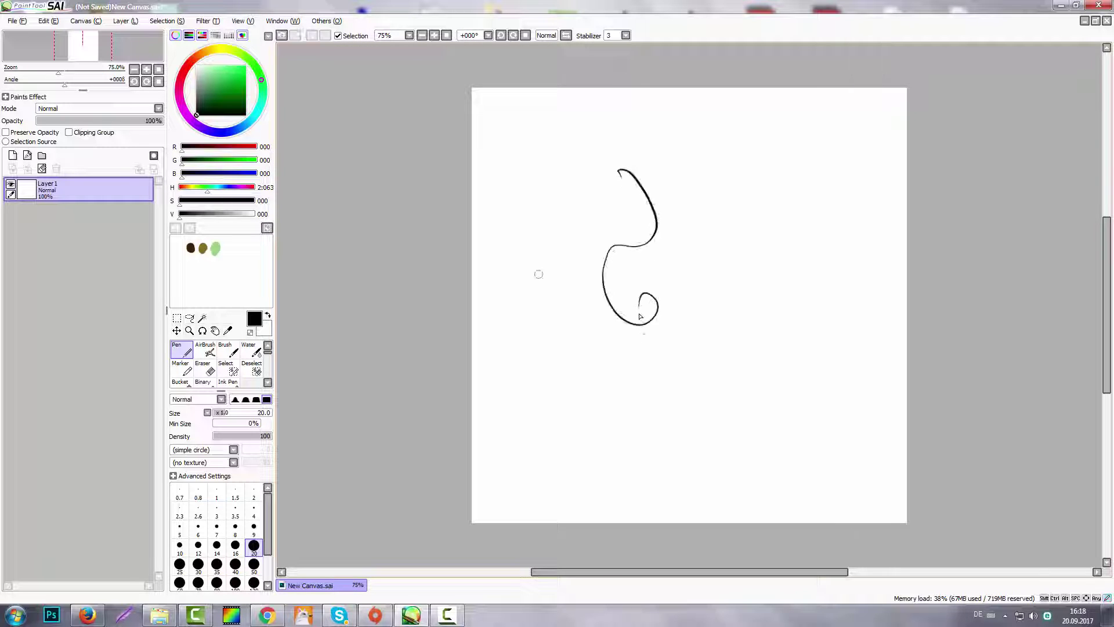
{"action": "left_click_drag", "start_coordinate": [723, 239], "coordinate": [681, 356]}
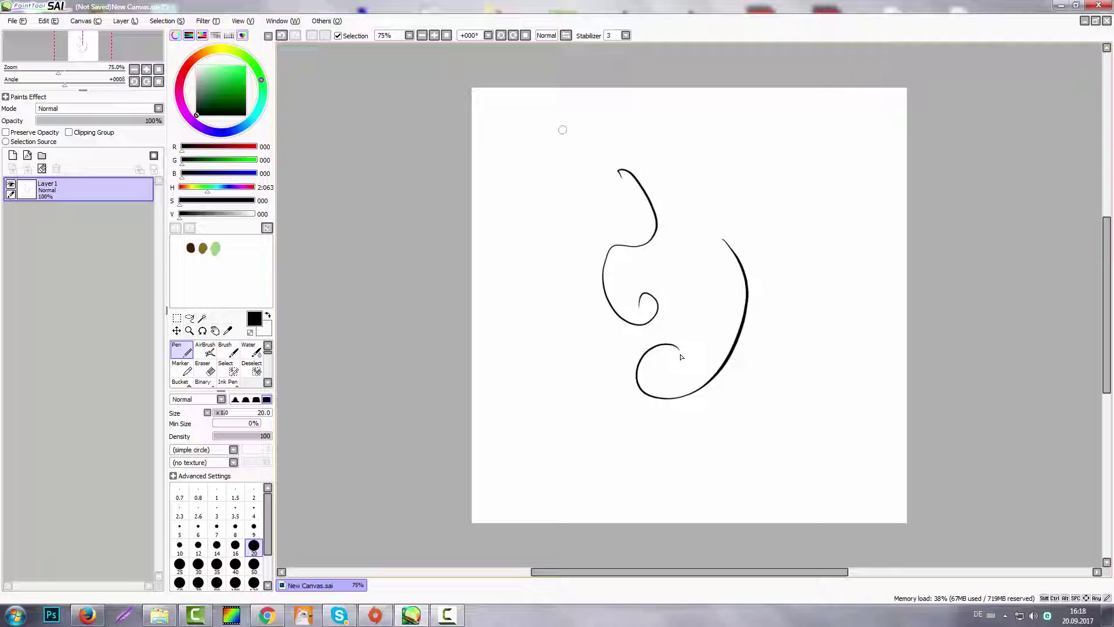
{"action": "left_click", "coordinate": [282, 36]}
{"action": "left_click", "coordinate": [281, 36]}
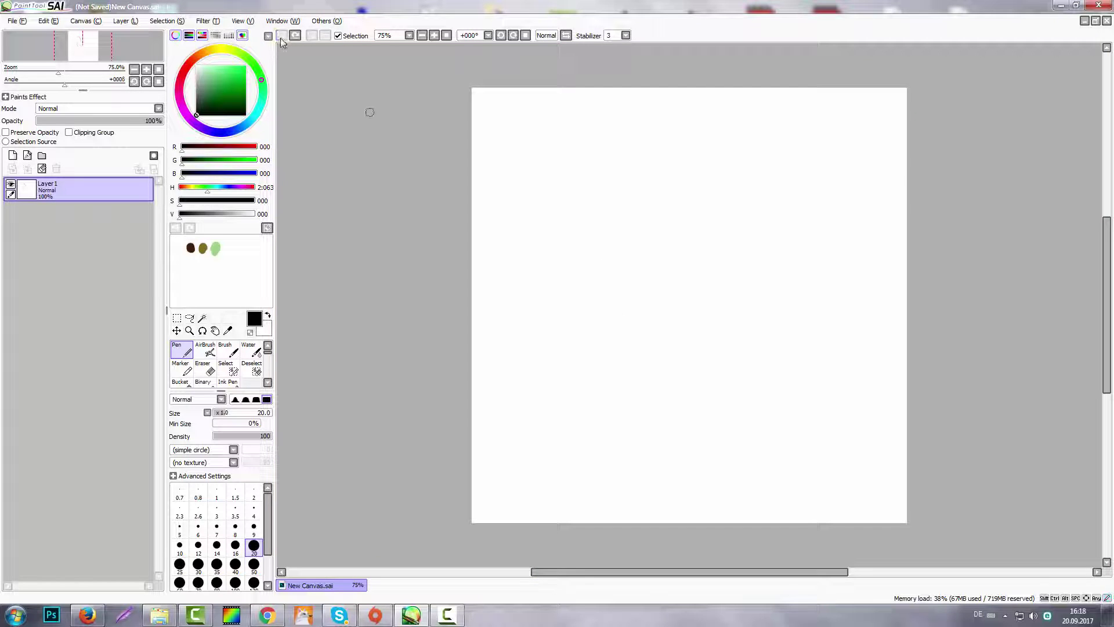
{"action": "left_click_drag", "start_coordinate": [604, 183], "coordinate": [619, 247]}
{"action": "left_click", "coordinate": [281, 36]}
{"action": "left_click", "coordinate": [281, 36]}
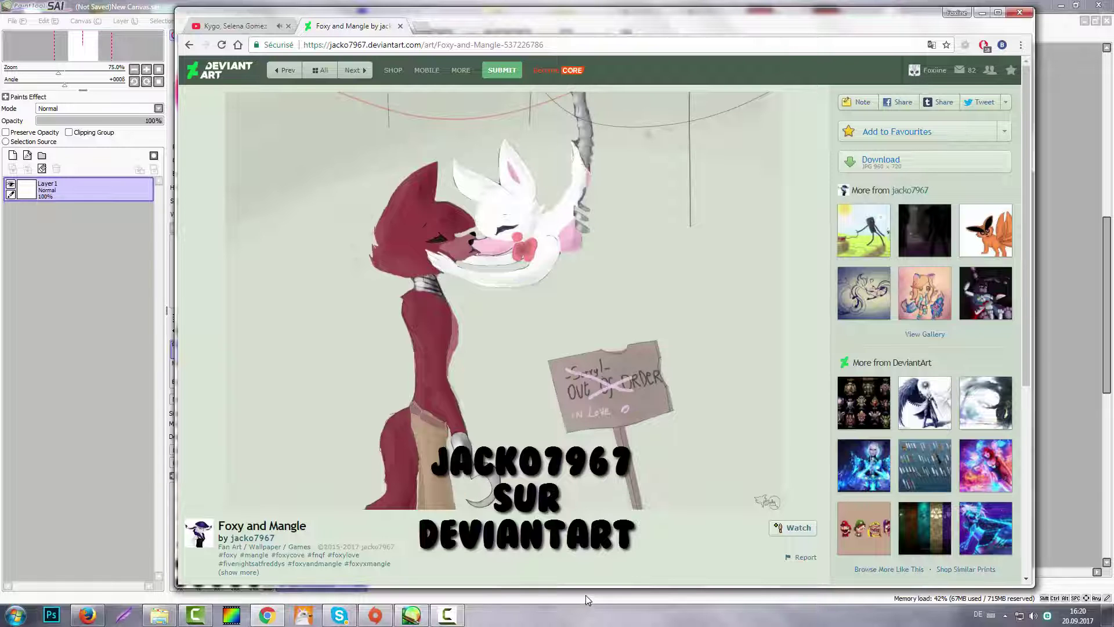
Go back to the artist's DeviantArt gallery, look through the artworks down to the end and minimize the browser
{"action": "left_click", "coordinate": [186, 46]}
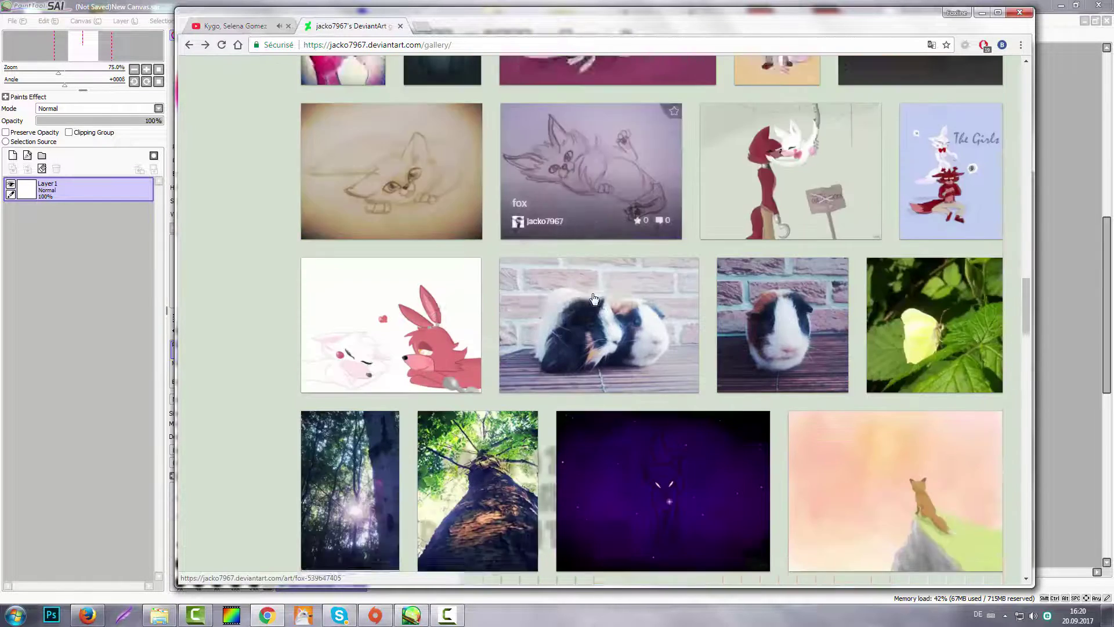
{"action": "scroll", "coordinate": [634, 355], "scroll_direction": "down", "scroll_amount": 10}
{"action": "scroll", "coordinate": [635, 355], "scroll_direction": "down", "scroll_amount": 10}
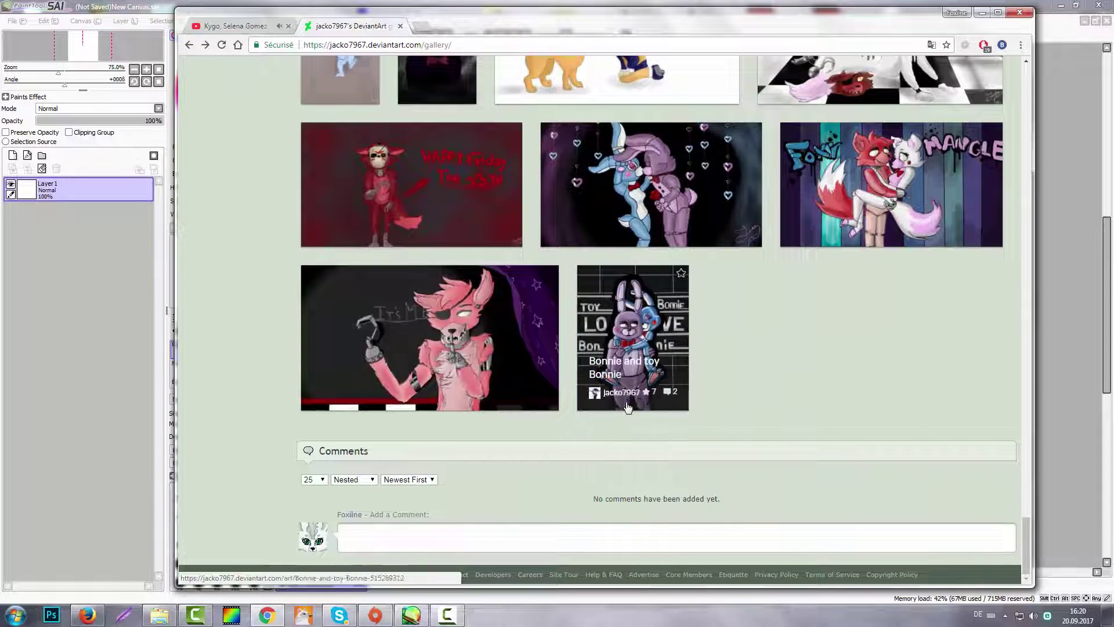
{"action": "scroll", "coordinate": [632, 395], "scroll_direction": "up", "scroll_amount": 4}
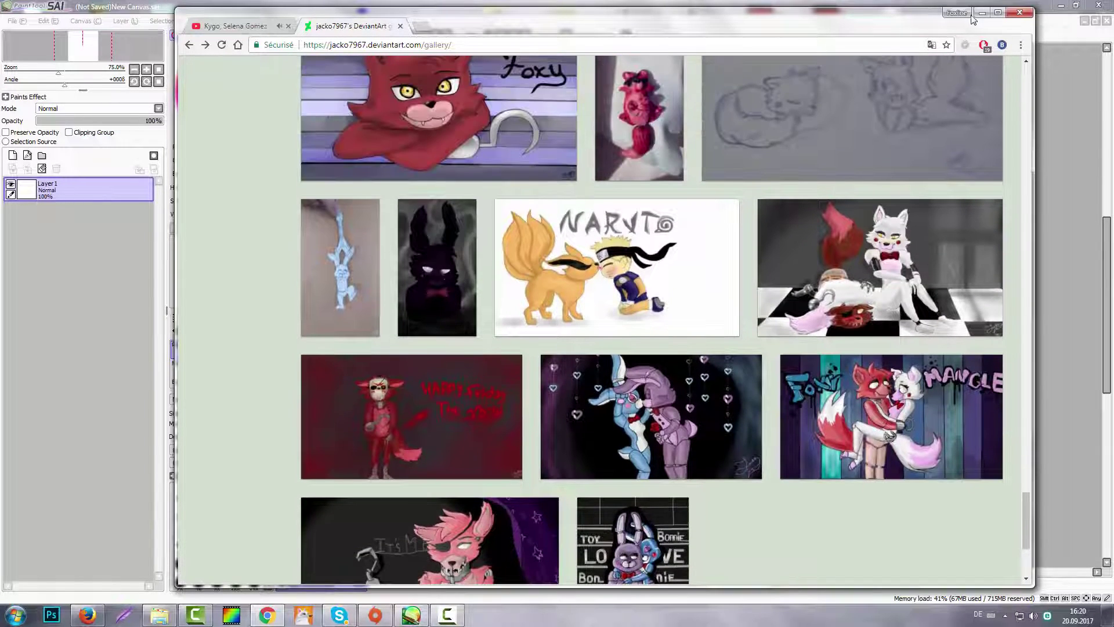
{"action": "left_click", "coordinate": [982, 13]}
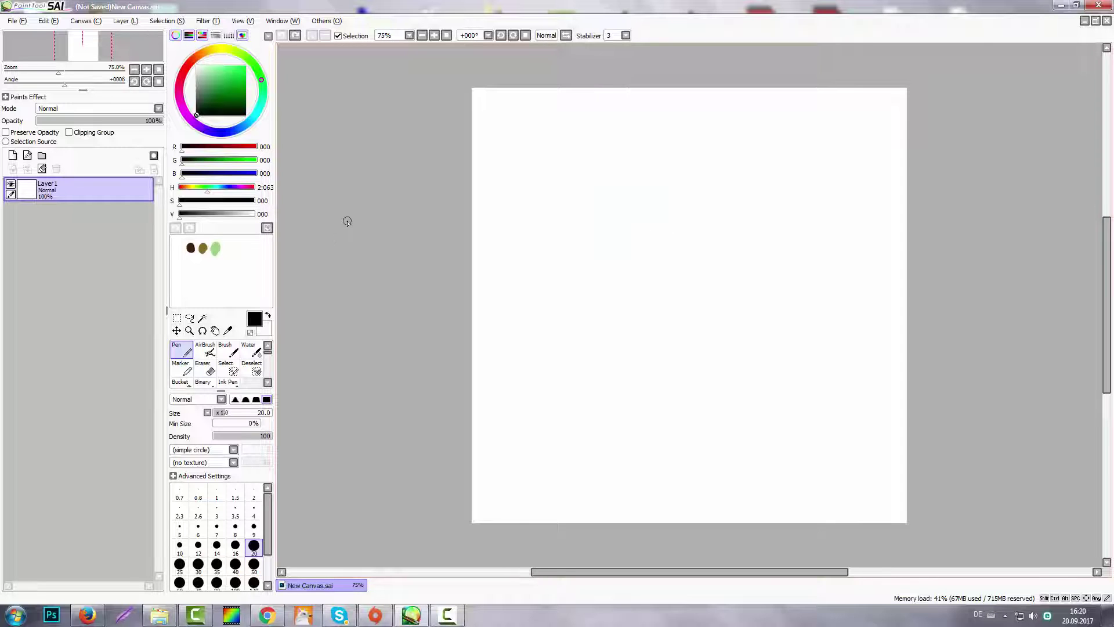
Switch to the Chrome browser and look through the YouTube channel's list of uploaded videos
{"action": "scroll", "coordinate": [473, 221], "scroll_direction": "down", "scroll_amount": 3}
{"action": "scroll", "coordinate": [552, 234], "scroll_direction": "up", "scroll_amount": 3}
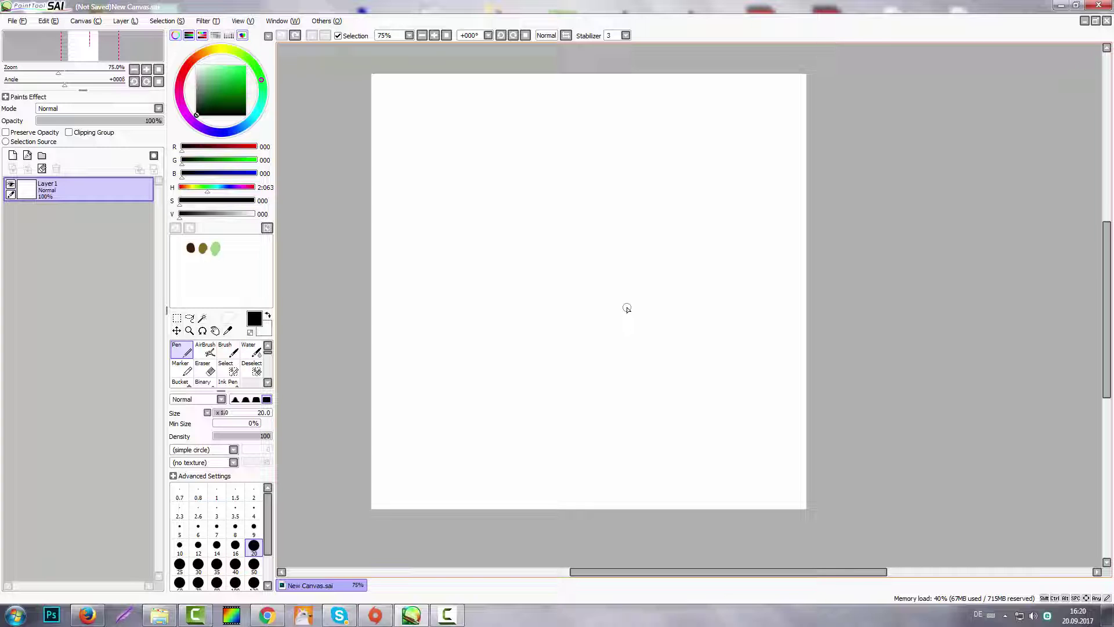
{"action": "left_click", "coordinate": [267, 615]}
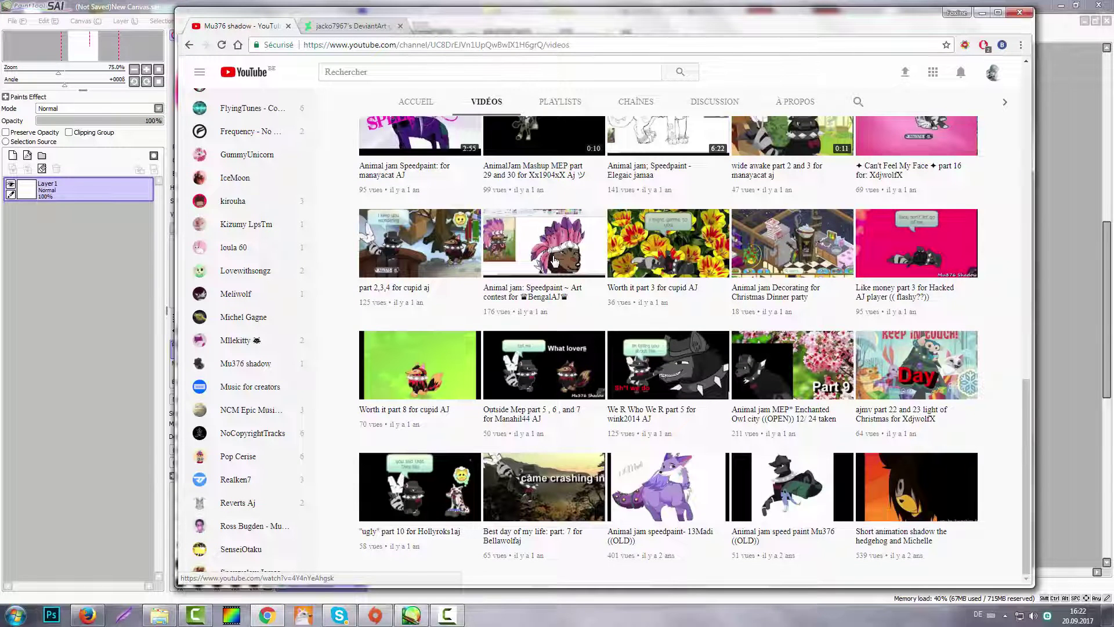
{"action": "scroll", "coordinate": [554, 261], "scroll_direction": "up", "scroll_amount": 10}
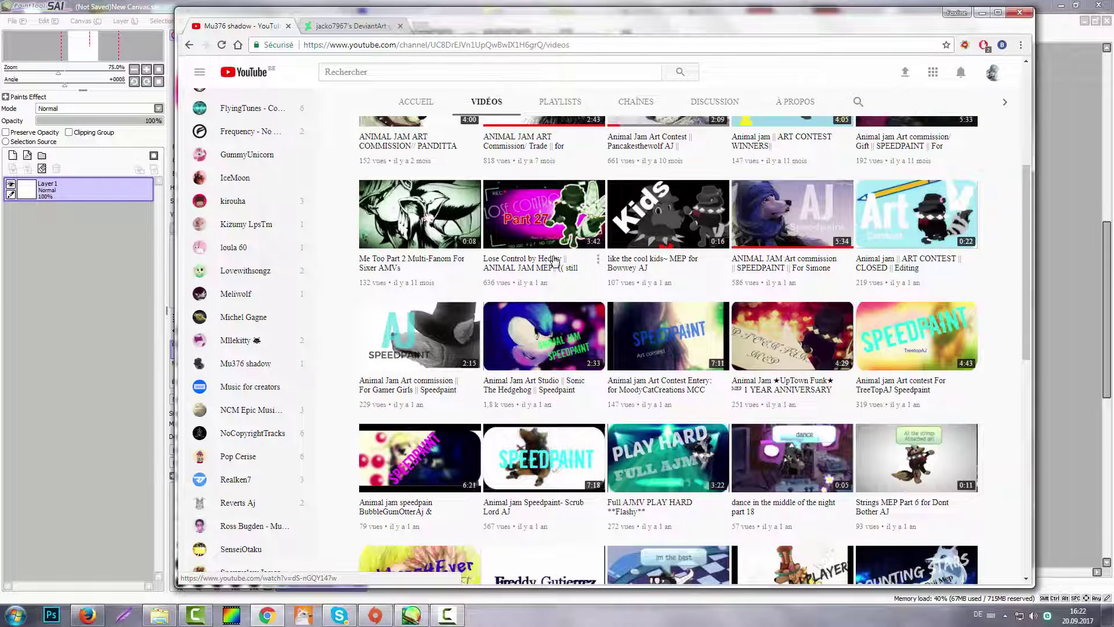
Search the installed programs for "paint" and launch Microsoft Paint
{"action": "left_click", "coordinate": [16, 615]}
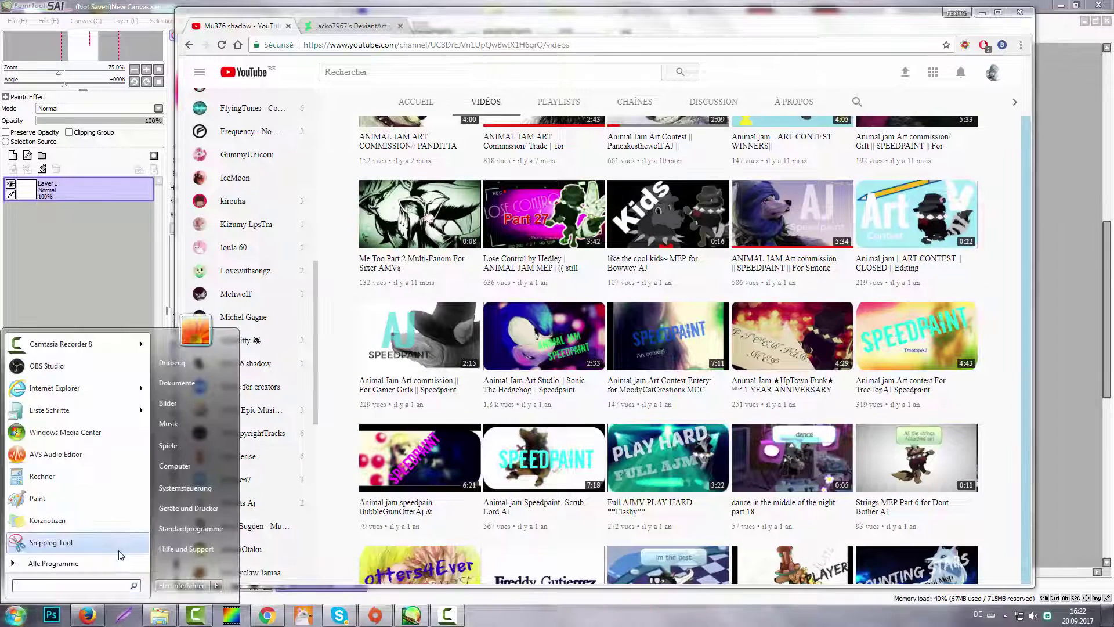
{"action": "type", "text": "paint"}
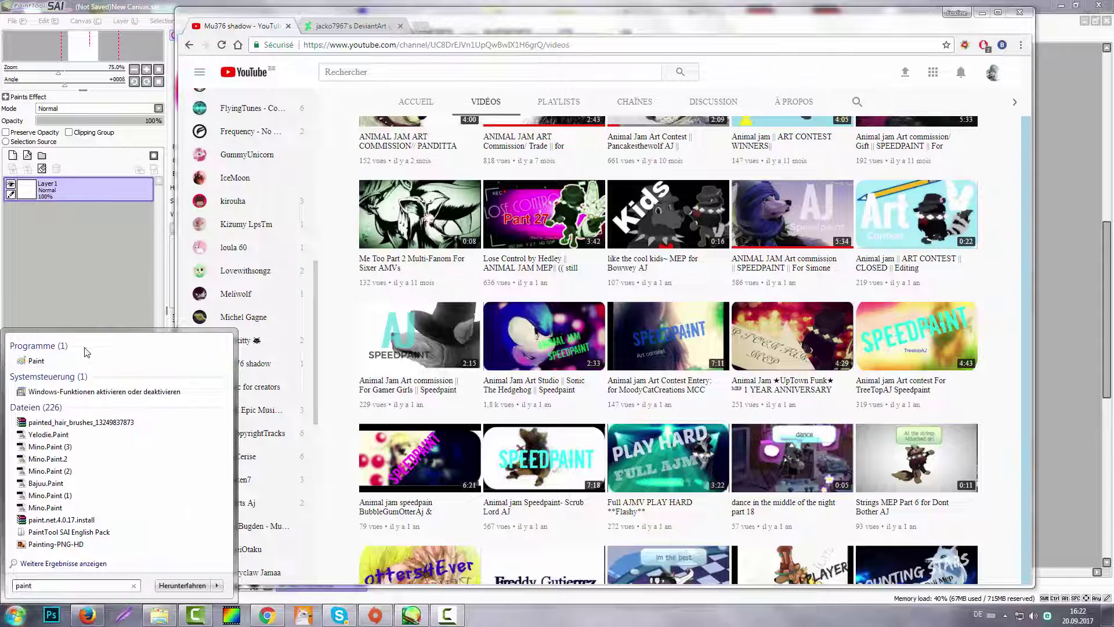
{"action": "left_click", "coordinate": [83, 361]}
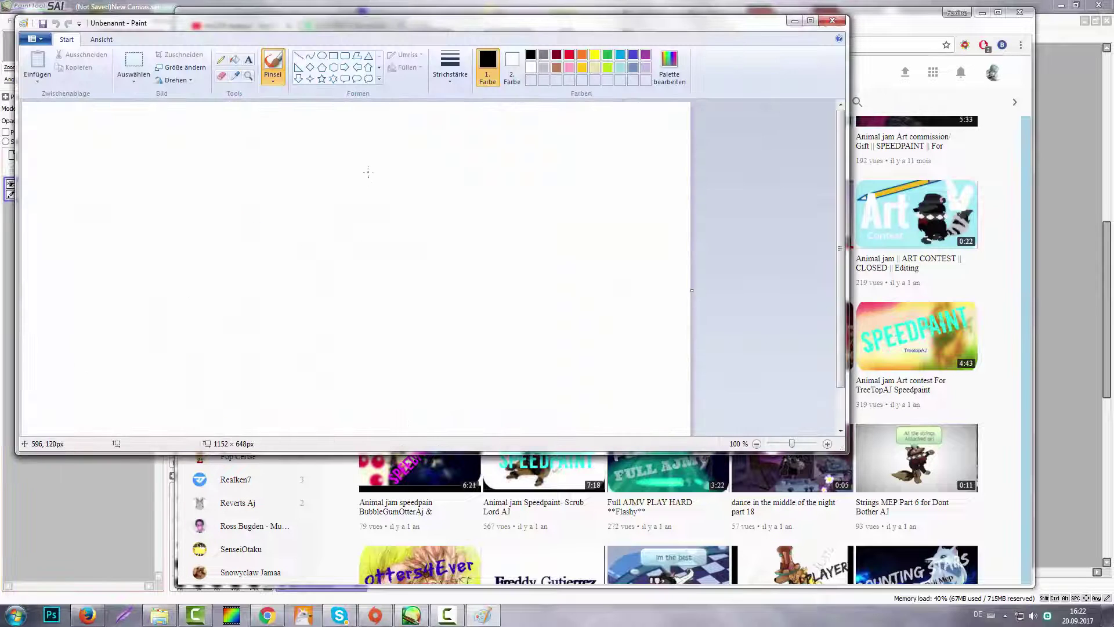
Draw a looping black brush stroke and a dot on the Paint canvas and undo them
{"action": "mouse_move", "coordinate": [372, 161]}
{"action": "left_mouse_down"}
{"action": "mouse_move", "coordinate": [397, 283]}
{"action": "mouse_move", "coordinate": [400, 253]}
{"action": "mouse_move", "coordinate": [429, 254]}
{"action": "left_mouse_up"}
{"action": "left_click", "coordinate": [469, 218]}
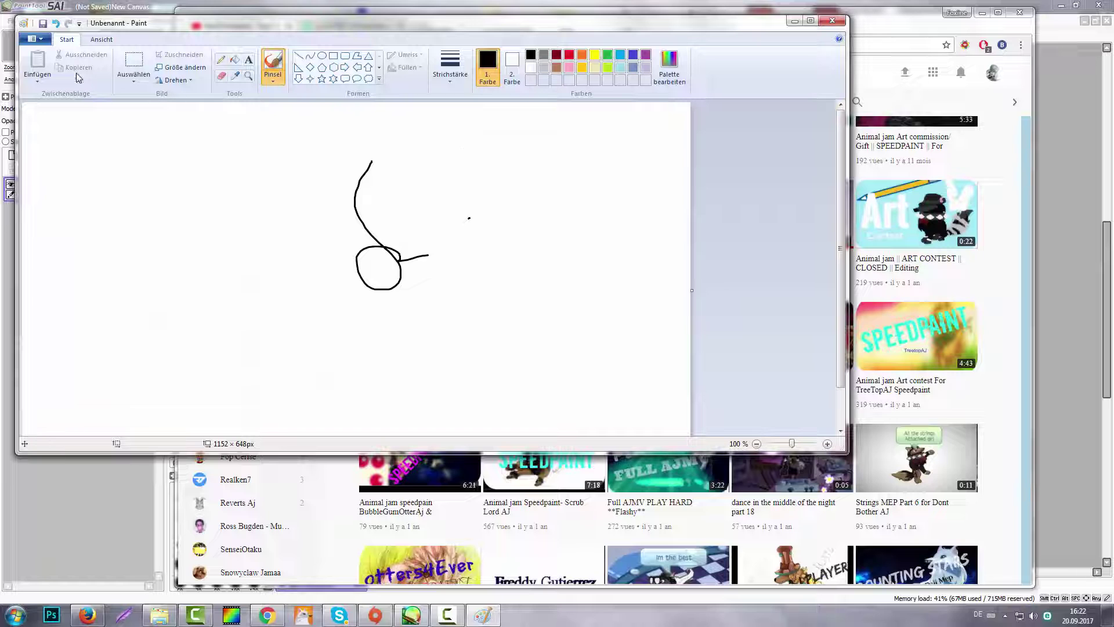
{"action": "left_click", "coordinate": [55, 24]}
{"action": "left_click", "coordinate": [55, 24]}
{"action": "left_click", "coordinate": [56, 24]}
Draw a short black brush stroke near the upper middle of the canvas and a hooked pink stroke beside it
{"action": "left_click_drag", "start_coordinate": [463, 132], "coordinate": [473, 176]}
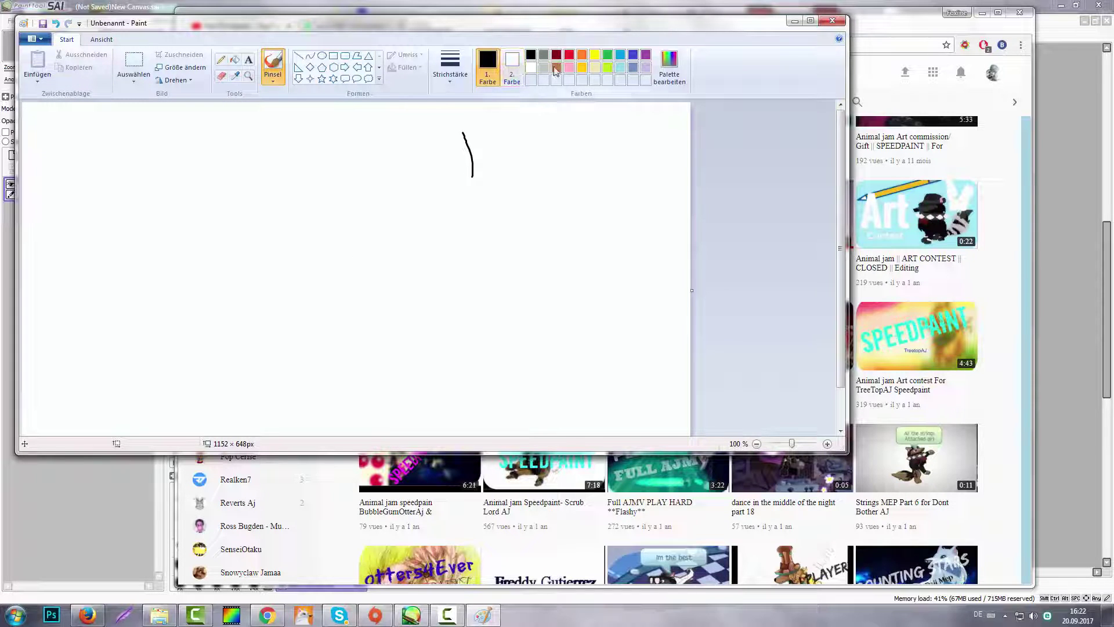
{"action": "left_click", "coordinate": [569, 68]}
{"action": "mouse_move", "coordinate": [526, 129]}
{"action": "left_mouse_down"}
{"action": "mouse_move", "coordinate": [481, 175]}
{"action": "mouse_move", "coordinate": [522, 186]}
{"action": "mouse_move", "coordinate": [502, 192]}
{"action": "left_mouse_up"}
Define a custom lavender colour of red 187, green 191, blue 242 and draw freehand looping strokes with it
{"action": "left_click", "coordinate": [669, 67]}
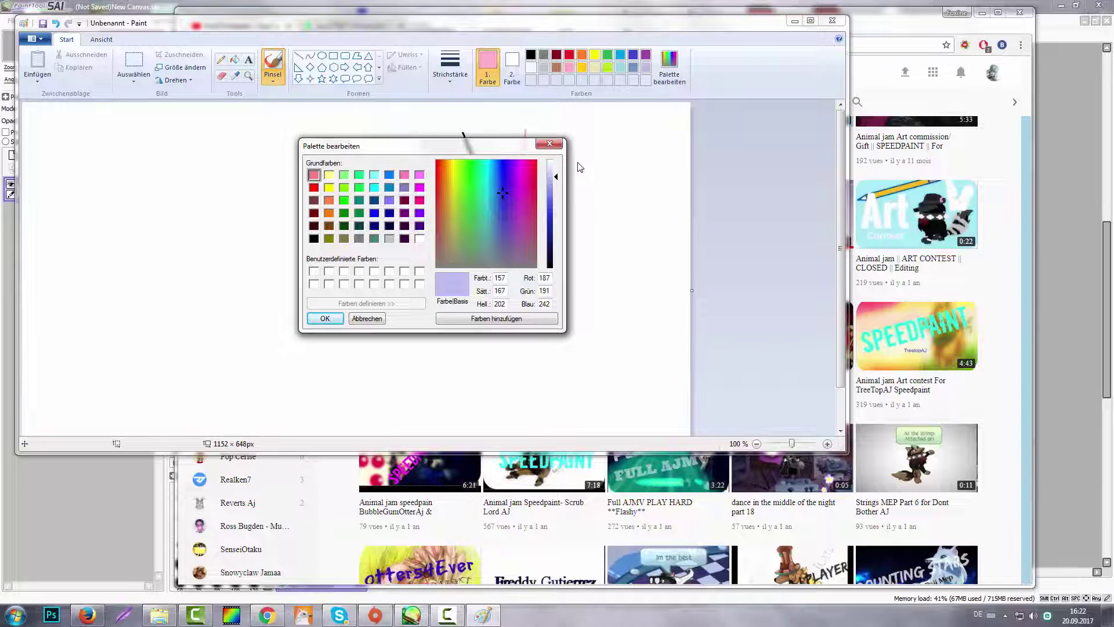
{"action": "left_click", "coordinate": [325, 318]}
{"action": "mouse_move", "coordinate": [400, 257]}
{"action": "left_mouse_down"}
{"action": "mouse_move", "coordinate": [360, 285]}
{"action": "mouse_move", "coordinate": [359, 317]}
{"action": "left_mouse_up"}
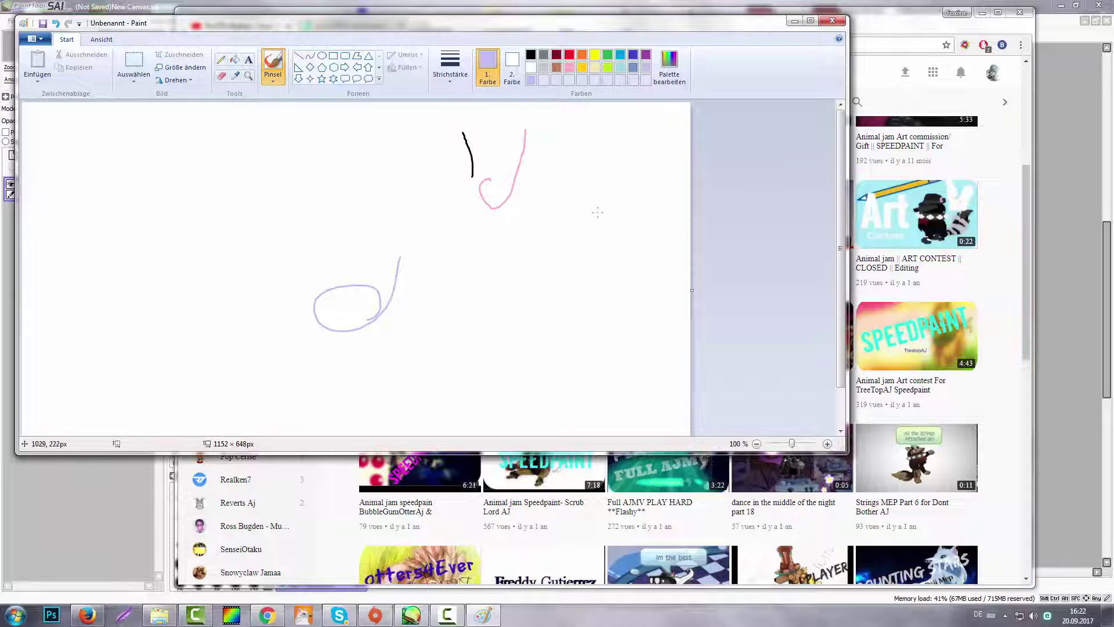
{"action": "mouse_move", "coordinate": [593, 200]}
{"action": "left_mouse_down"}
{"action": "mouse_move", "coordinate": [585, 275]}
{"action": "mouse_move", "coordinate": [547, 273]}
{"action": "left_mouse_up"}
{"action": "mouse_move", "coordinate": [524, 213]}
{"action": "left_mouse_down"}
{"action": "mouse_move", "coordinate": [561, 202]}
{"action": "mouse_move", "coordinate": [543, 231]}
{"action": "mouse_move", "coordinate": [504, 222]}
{"action": "left_mouse_up"}
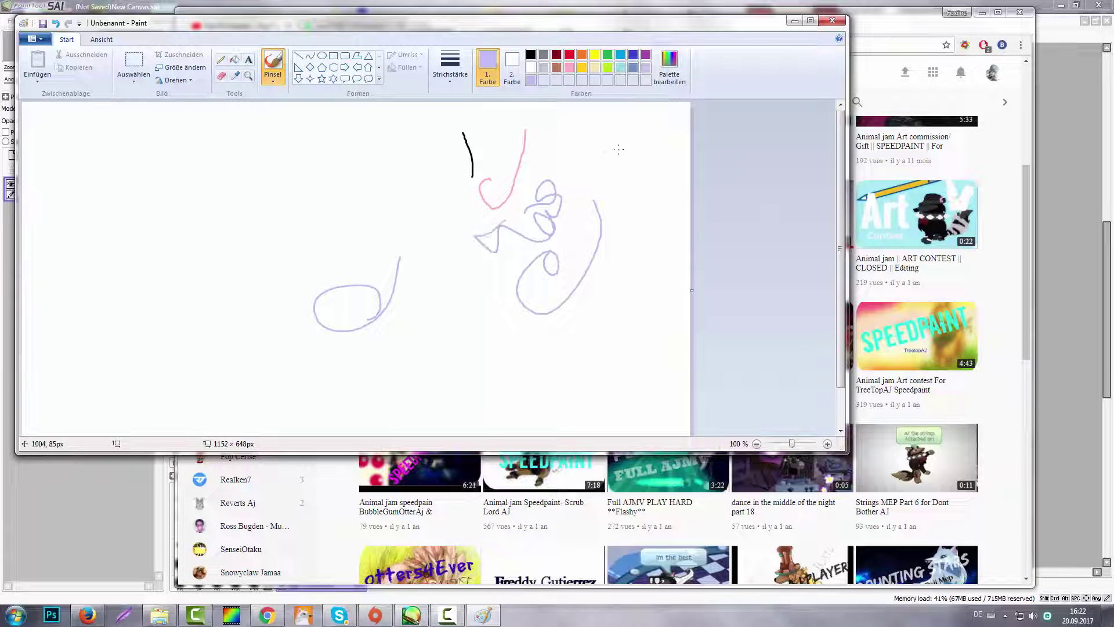
Pick another brush style from the available brushes and close Paint without saving the drawing
{"action": "left_click", "coordinate": [273, 77]}
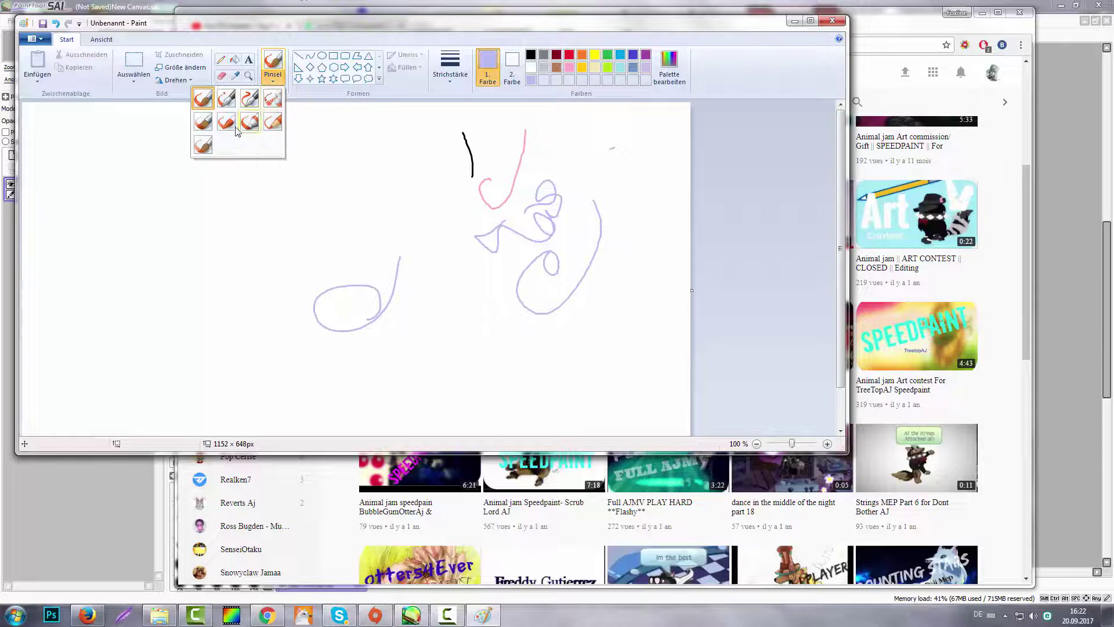
{"action": "left_click", "coordinate": [273, 99]}
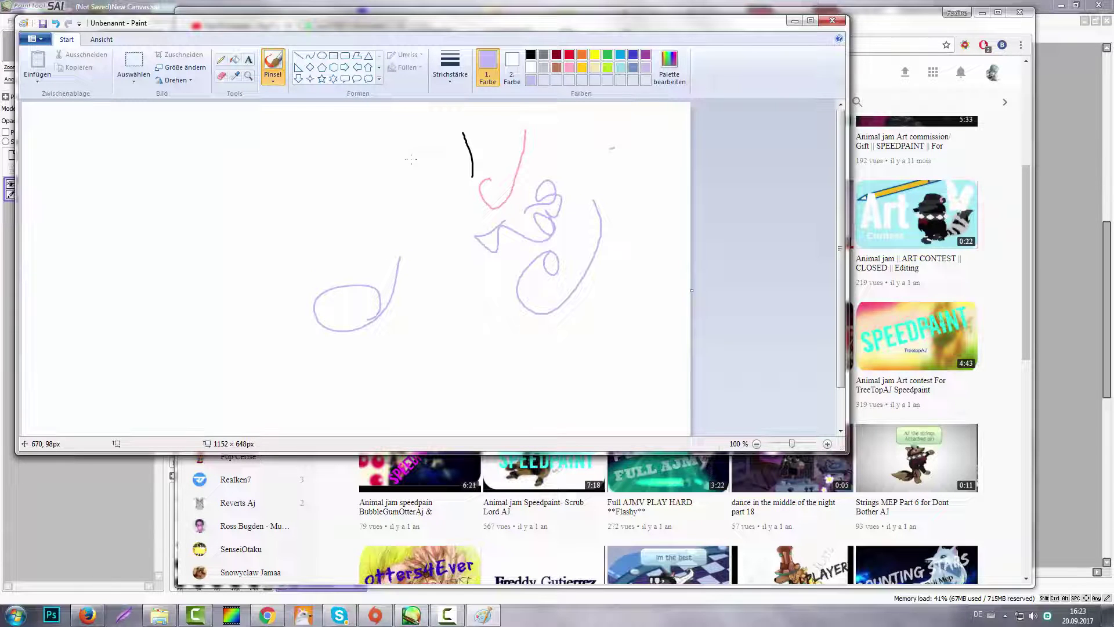
{"action": "left_click", "coordinate": [831, 22]}
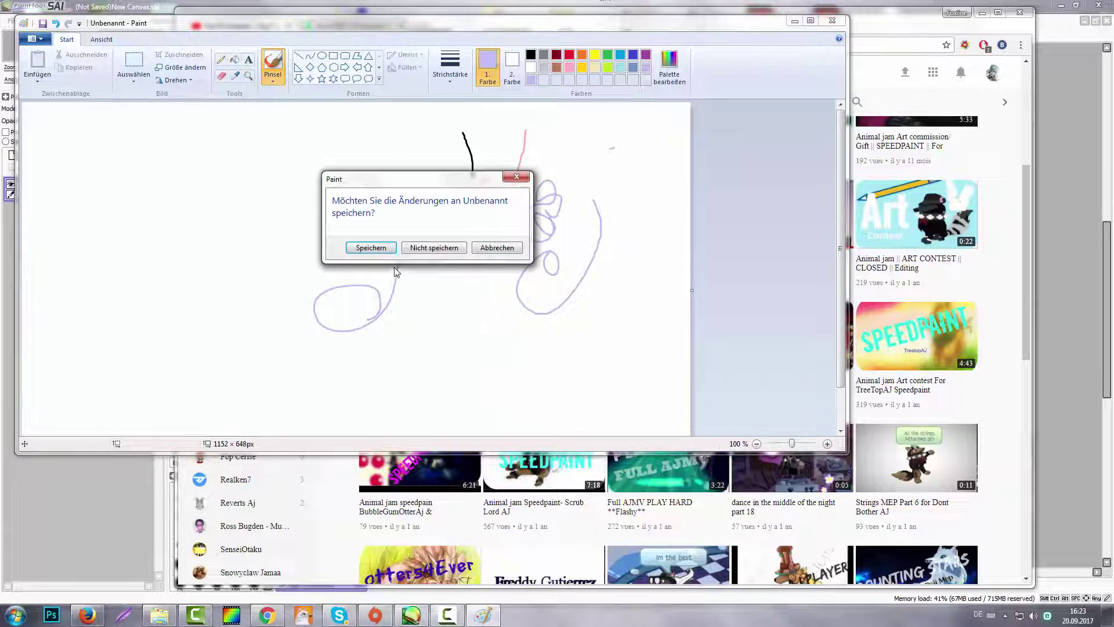
{"action": "left_click", "coordinate": [432, 248]}
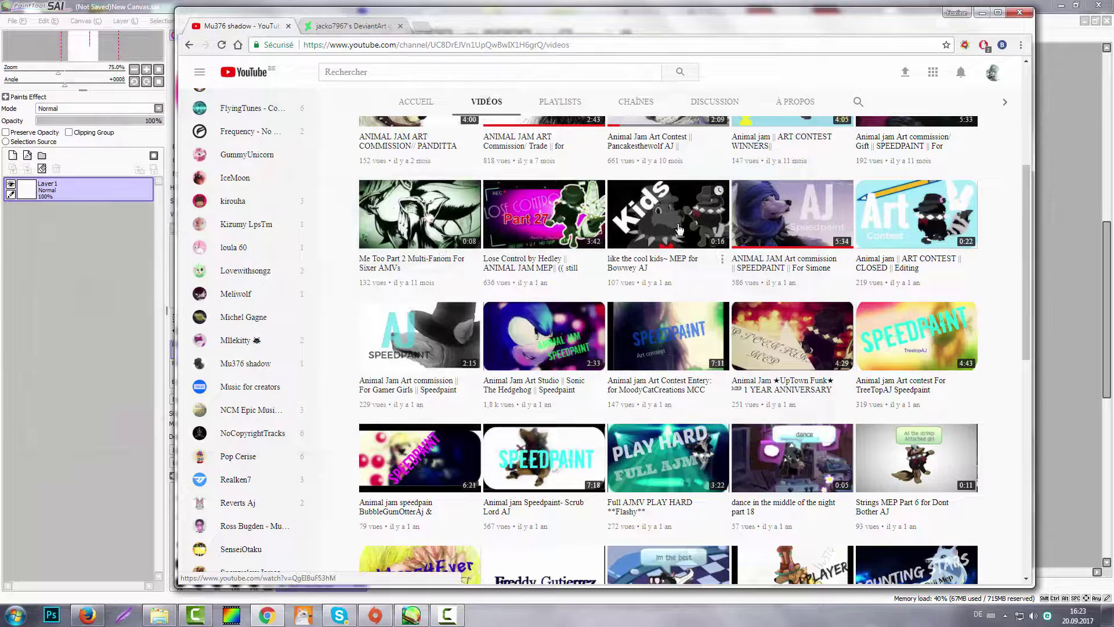
Browse further through the YouTube channel's older videos and open a speedpaint video
{"action": "scroll", "coordinate": [657, 312], "scroll_direction": "down", "scroll_amount": 1}
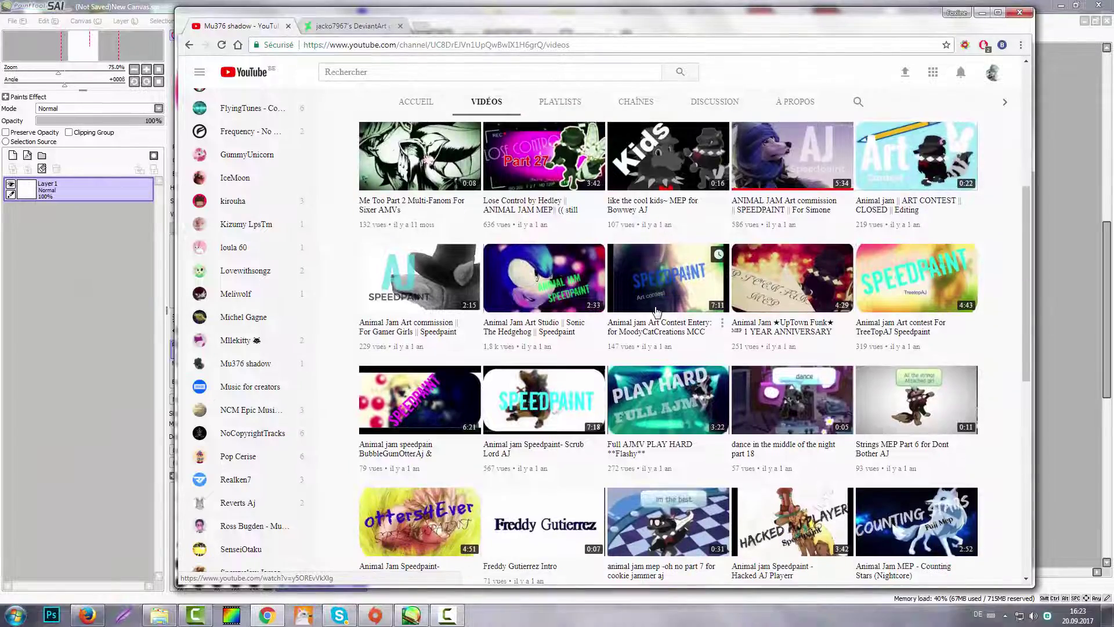
{"action": "scroll", "coordinate": [656, 311], "scroll_direction": "down", "scroll_amount": 2}
{"action": "scroll", "coordinate": [657, 311], "scroll_direction": "down", "scroll_amount": 4}
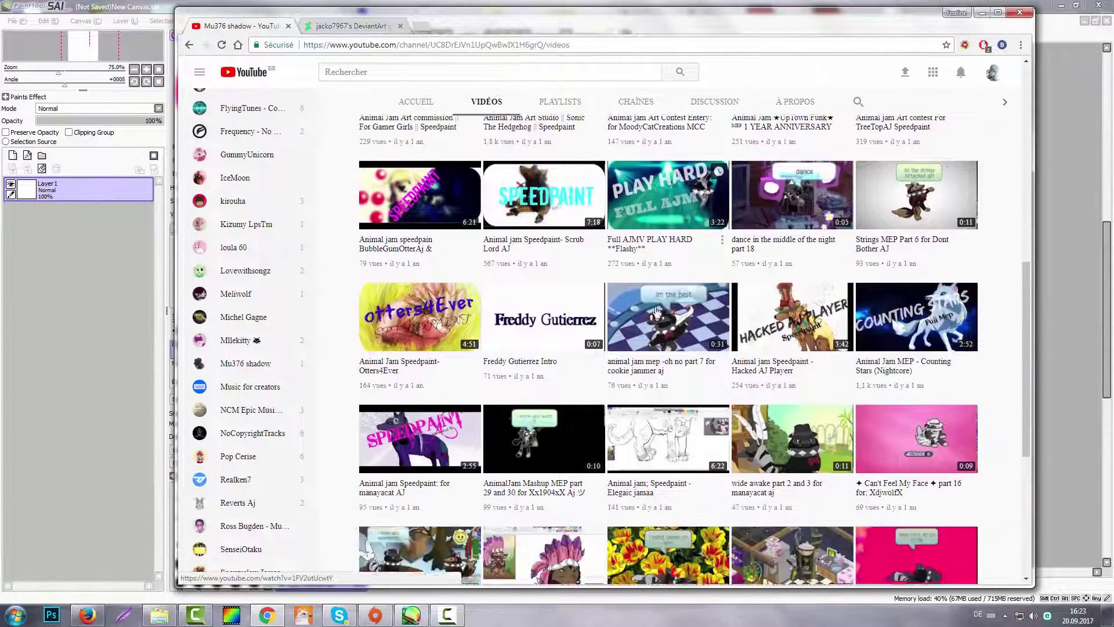
{"action": "left_click", "coordinate": [594, 517]}
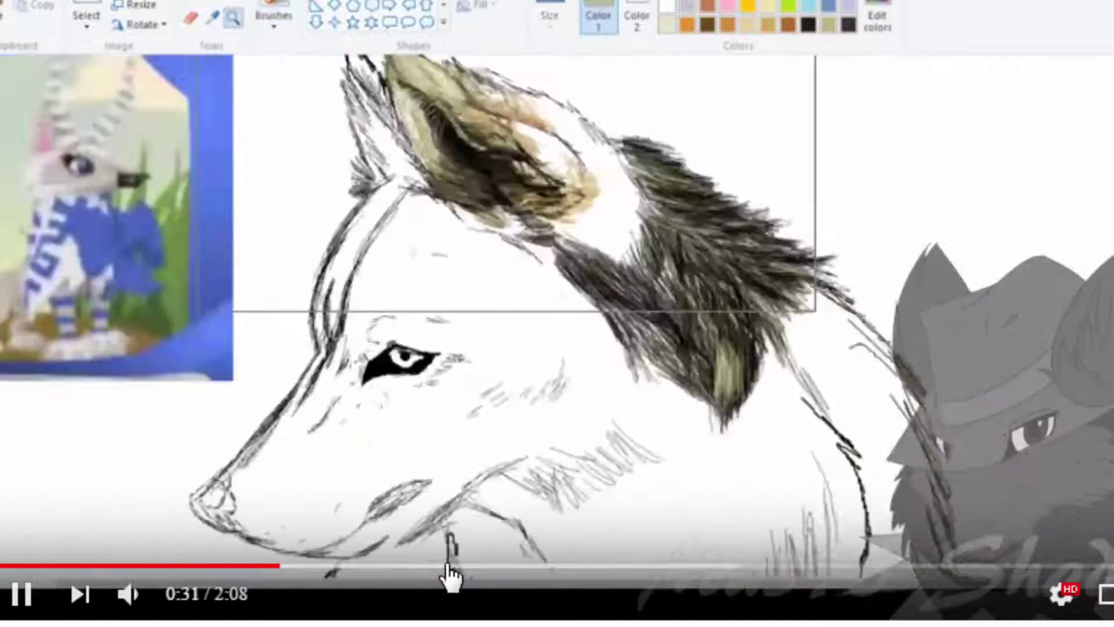
Skip through the wolf speedpaint made in Paint to 0:49, 1:40 and the finished artwork near the end
{"action": "left_click", "coordinate": [448, 571]}
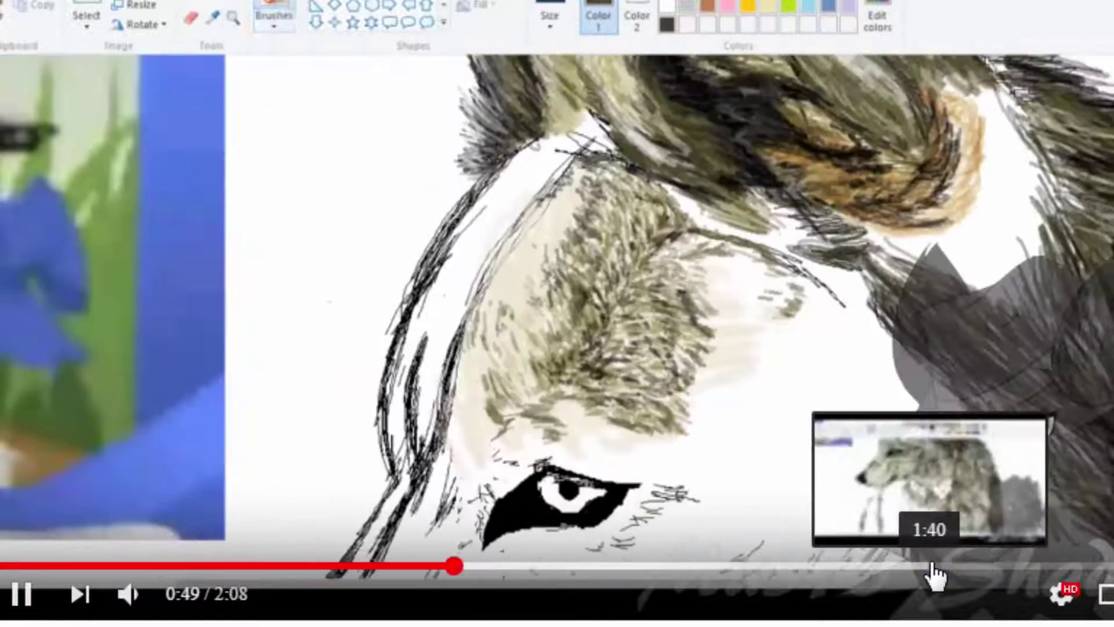
{"action": "left_click", "coordinate": [933, 572]}
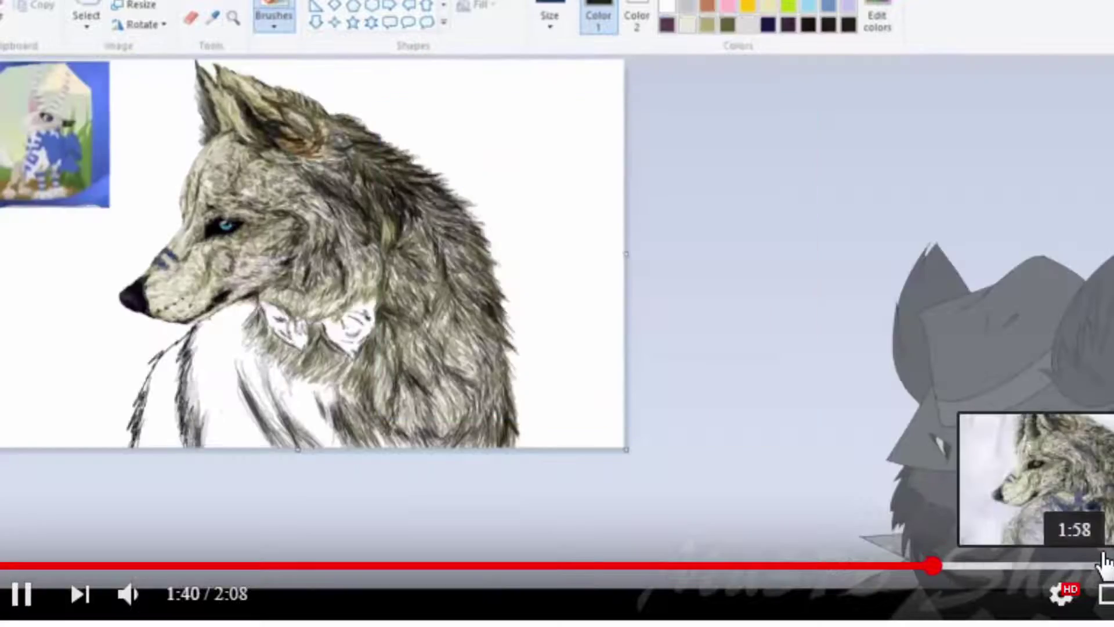
{"action": "left_click", "coordinate": [1098, 572]}
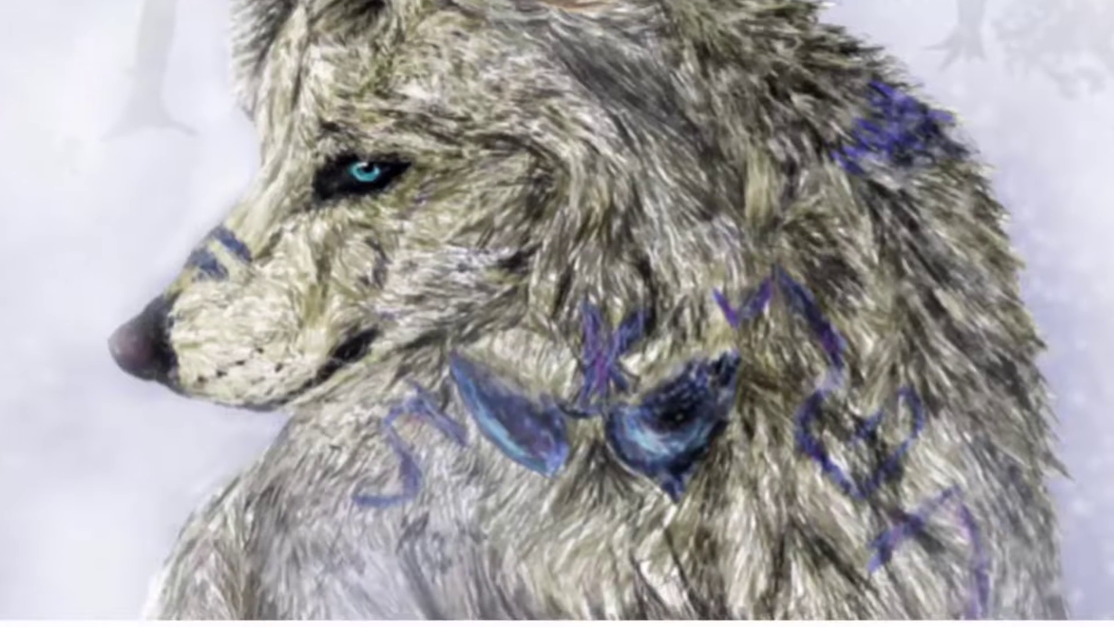
{"action": "key", "text": "space"}
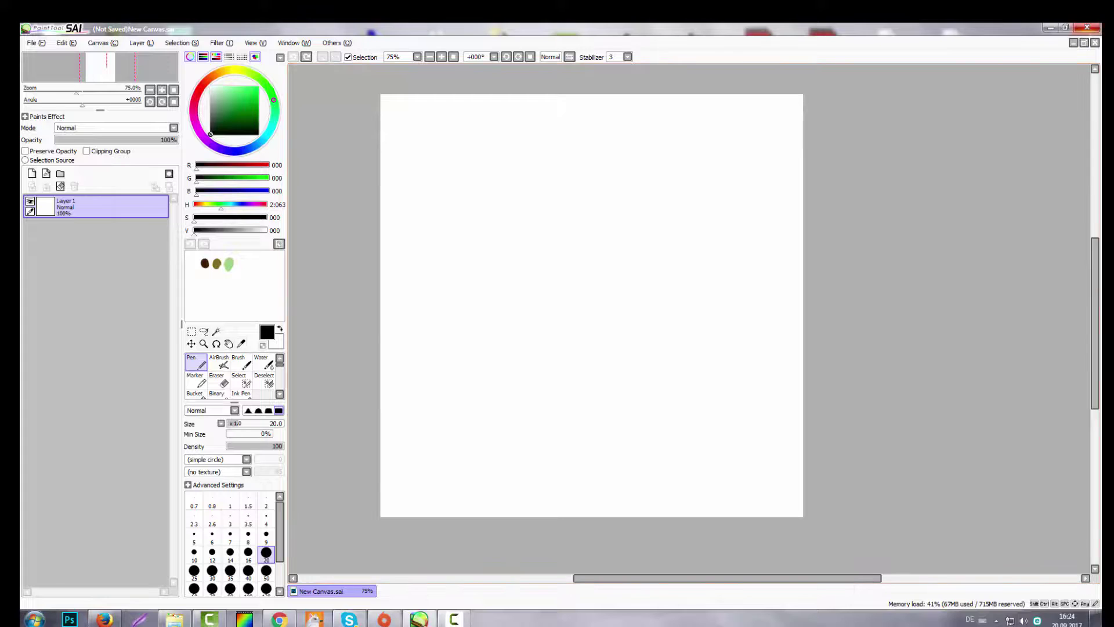
Close the PaintTool SAI program
{"action": "left_click", "coordinate": [1087, 27]}
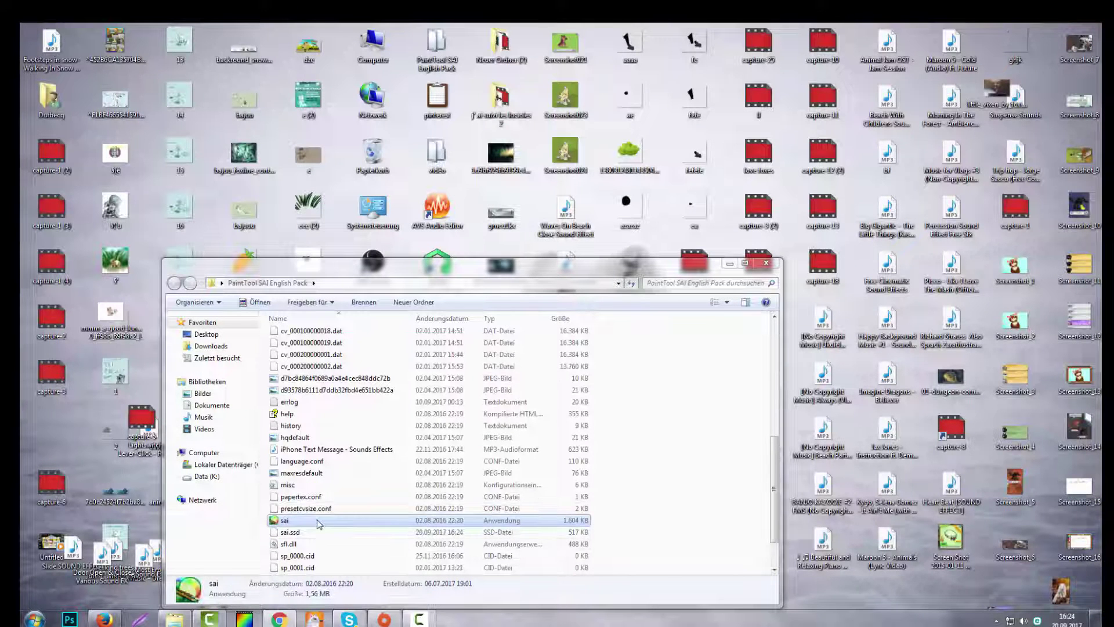
Start PaintTool SAI from its program folder and create a new 1000 × 1000 pixel canvas at 72 pixel/inch
{"action": "double_click", "coordinate": [366, 544]}
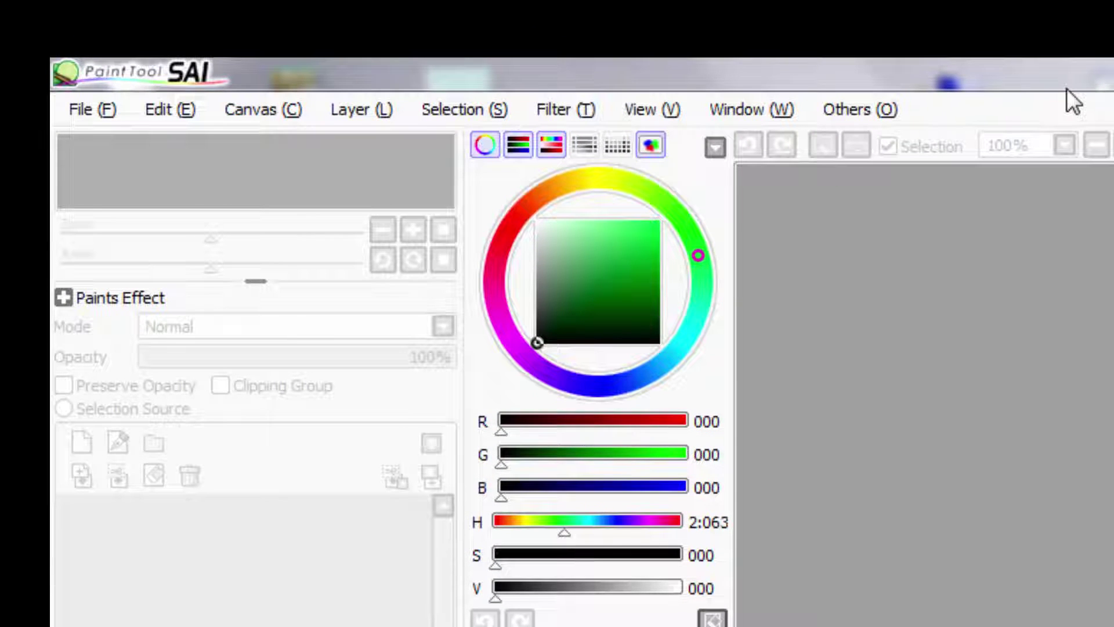
{"action": "left_click", "coordinate": [89, 117]}
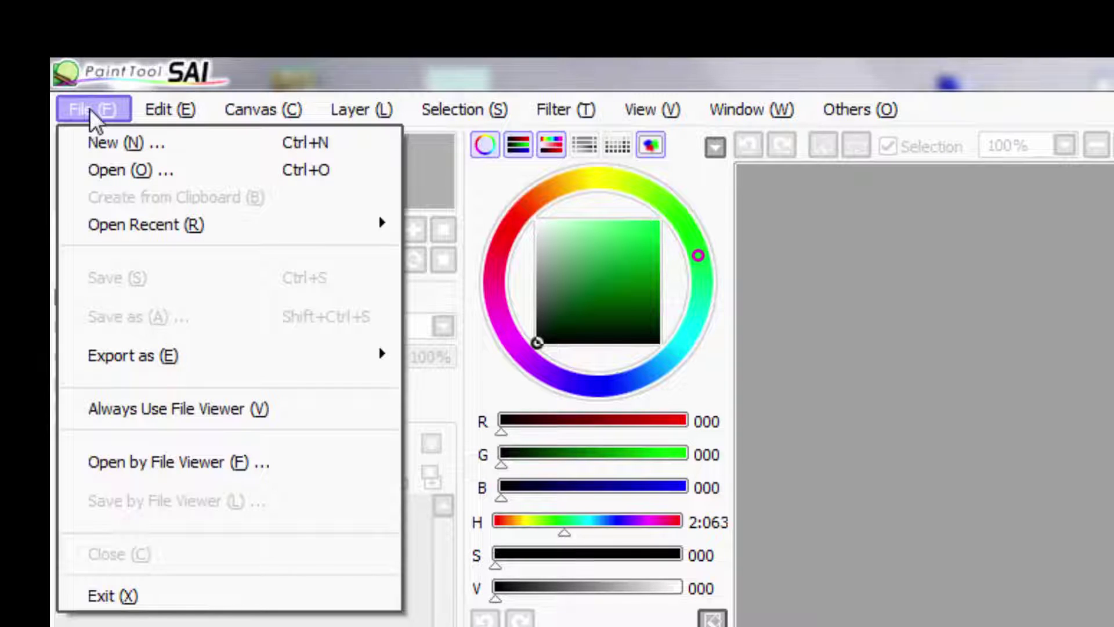
{"action": "left_click", "coordinate": [128, 145]}
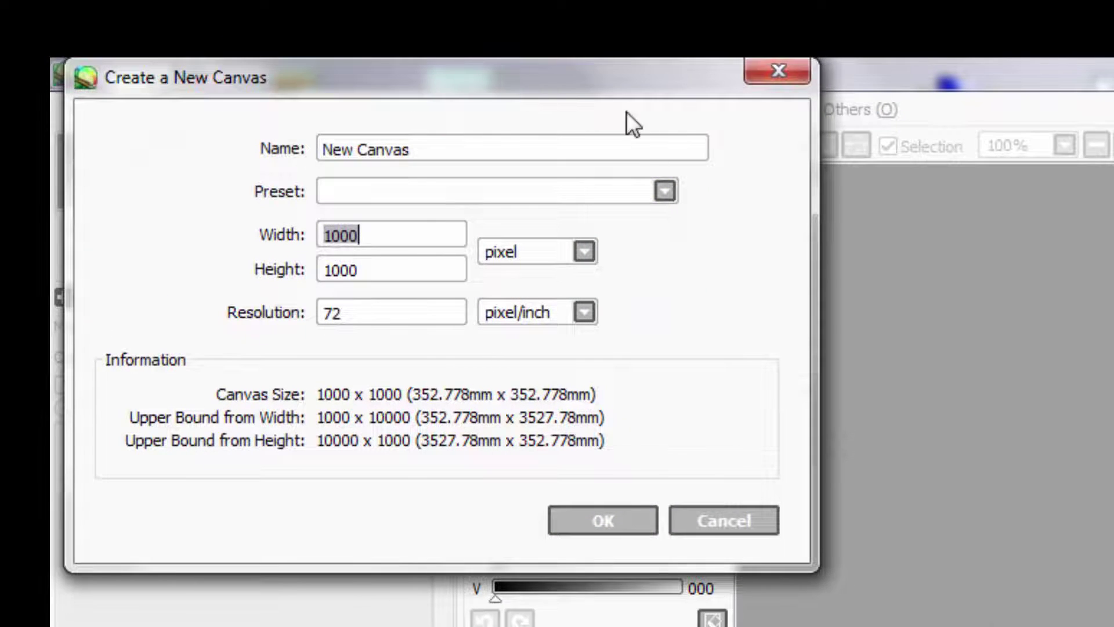
{"action": "left_click_drag", "start_coordinate": [626, 84], "coordinate": [1113, 325]}
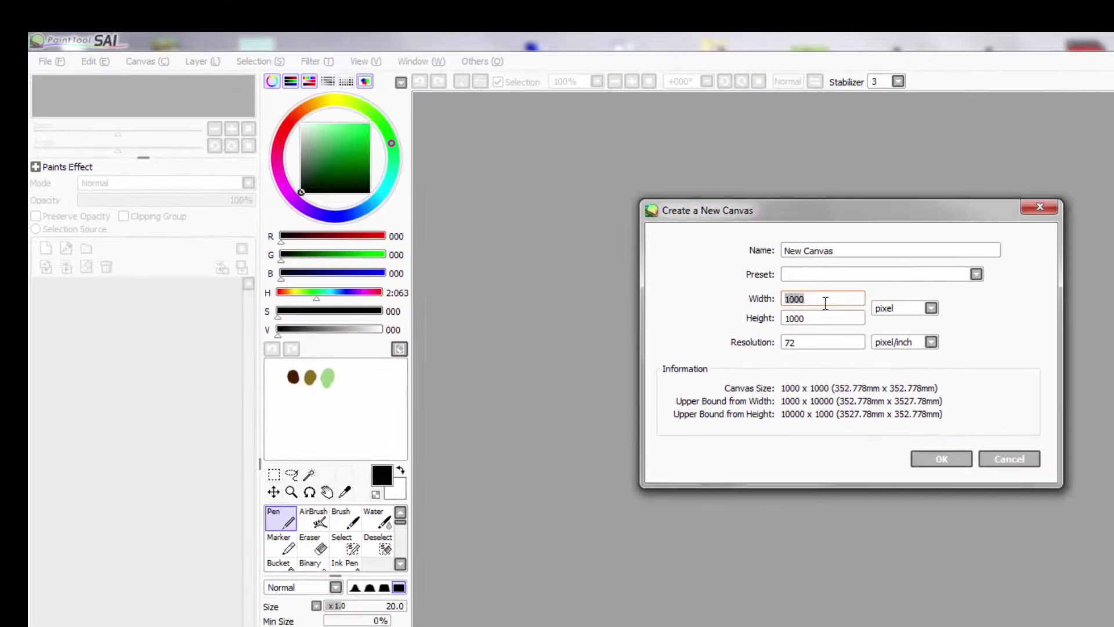
{"action": "double_click", "coordinate": [828, 318]}
{"action": "left_click", "coordinate": [830, 299]}
{"action": "left_click", "coordinate": [931, 341]}
{"action": "left_click", "coordinate": [894, 354]}
{"action": "left_click", "coordinate": [940, 457]}
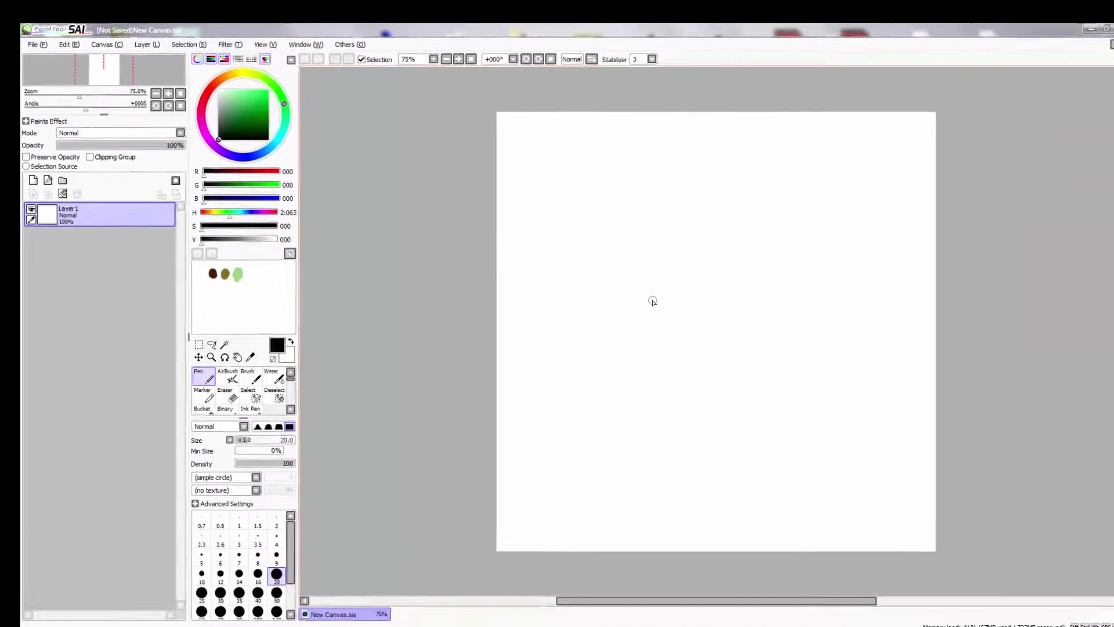
Try out the Pen with a thick black ring and a green diagonal stroke at size 50, and clear the drawing
{"action": "left_click", "coordinate": [270, 544]}
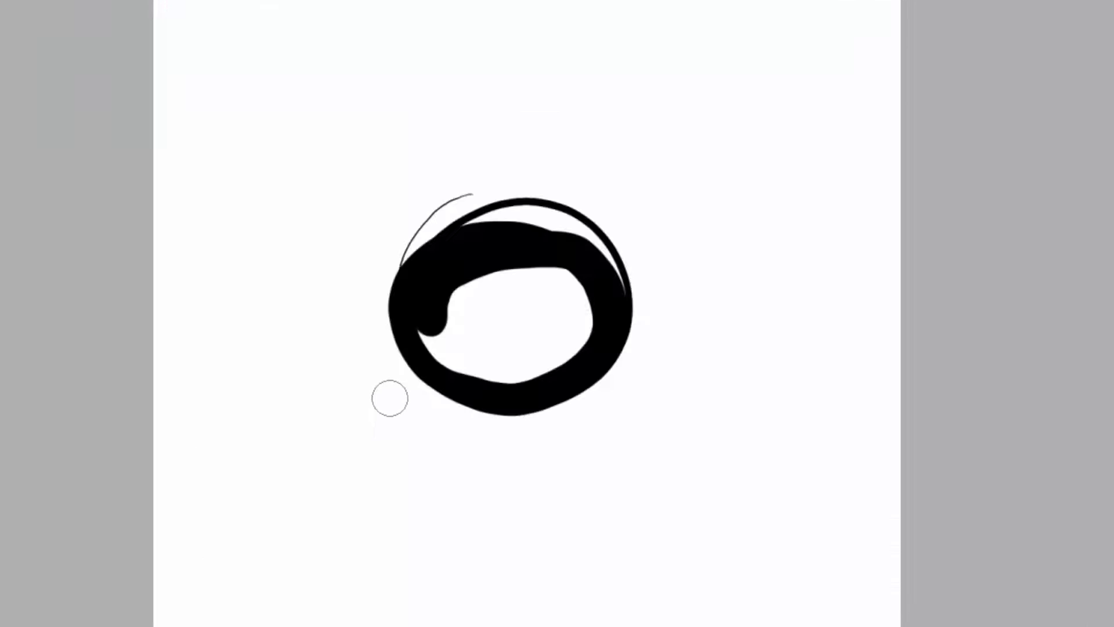
{"action": "left_click_drag", "start_coordinate": [616, 390], "coordinate": [688, 331]}
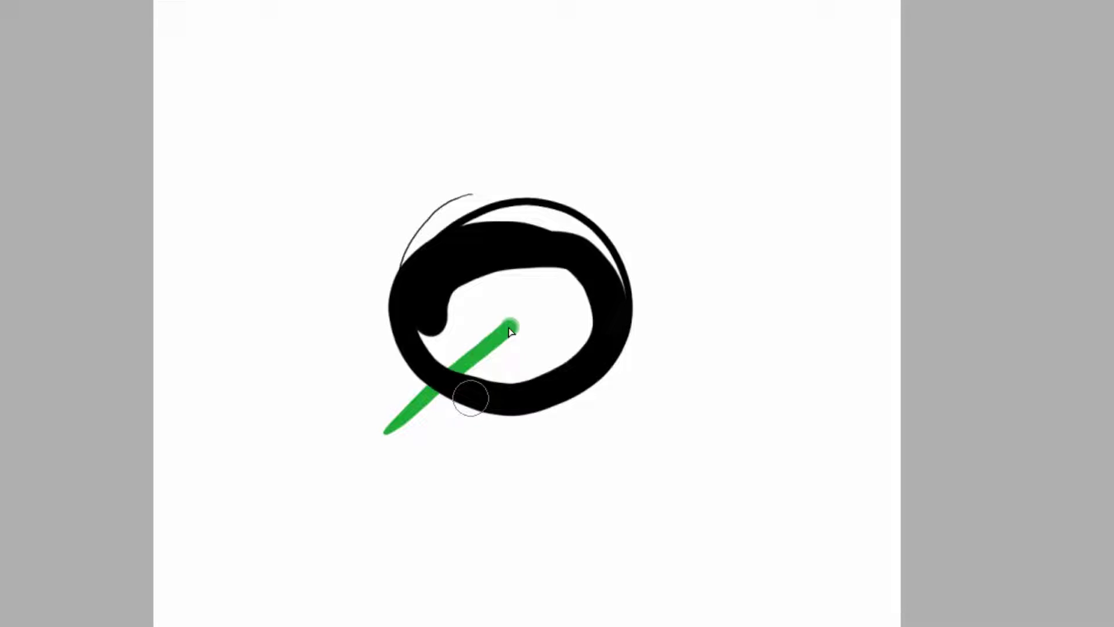
{"action": "left_click", "coordinate": [57, 168]}
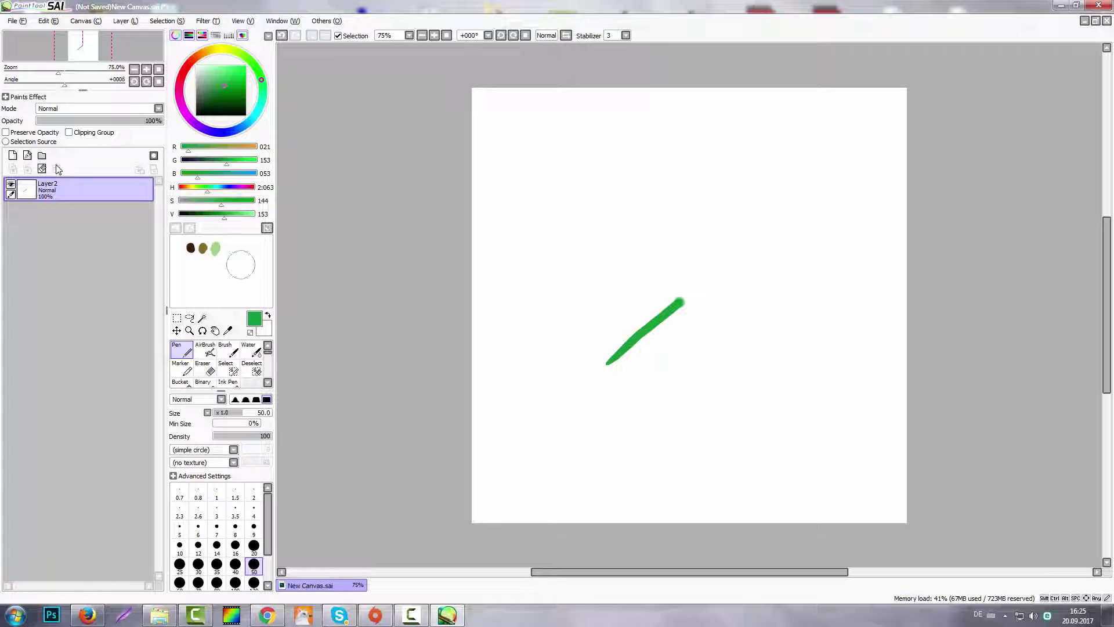
{"action": "left_click", "coordinate": [205, 367]}
{"action": "left_click", "coordinate": [42, 169]}
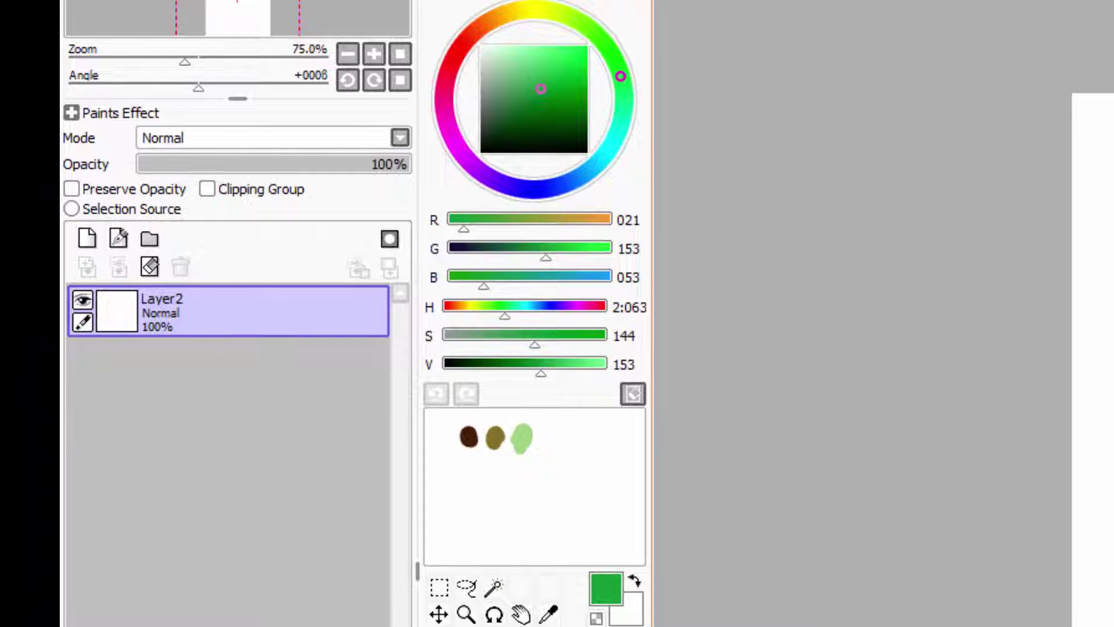
Sketch a fox head in black with the Pen, with ears, eyes, snout, cheek fur and neck over a guide circle
{"action": "left_click", "coordinate": [482, 152]}
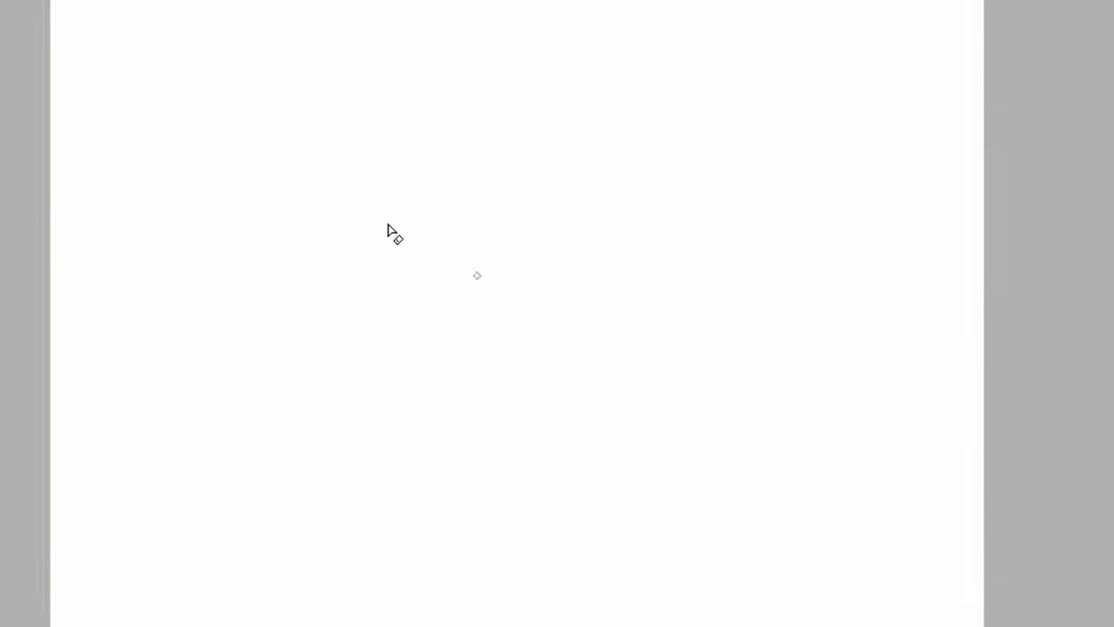
{"action": "mouse_move", "coordinate": [342, 191]}
{"action": "left_mouse_down"}
{"action": "mouse_move", "coordinate": [336, 368]}
{"action": "mouse_move", "coordinate": [400, 337]}
{"action": "left_mouse_up"}
{"action": "mouse_move", "coordinate": [470, 232]}
{"action": "left_mouse_down"}
{"action": "mouse_move", "coordinate": [423, 95]}
{"action": "mouse_move", "coordinate": [390, 203]}
{"action": "left_mouse_up"}
{"action": "mouse_move", "coordinate": [337, 200]}
{"action": "left_mouse_down"}
{"action": "mouse_move", "coordinate": [321, 145]}
{"action": "mouse_move", "coordinate": [280, 259]}
{"action": "mouse_move", "coordinate": [363, 289]}
{"action": "mouse_move", "coordinate": [457, 447]}
{"action": "left_mouse_up"}
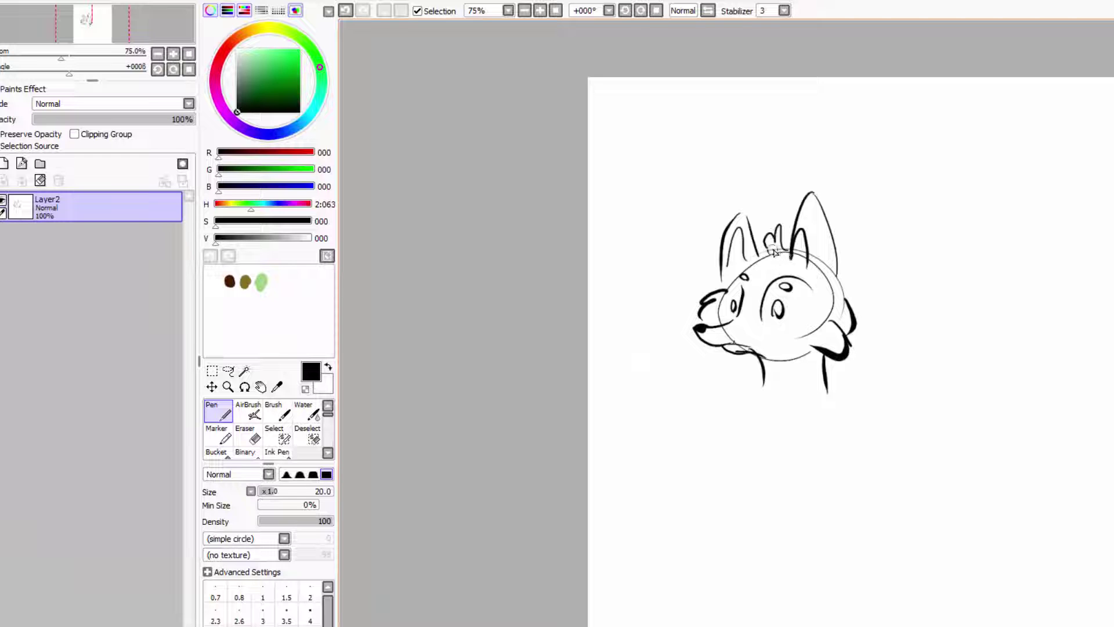
{"action": "left_click_drag", "start_coordinate": [776, 254], "coordinate": [768, 255]}
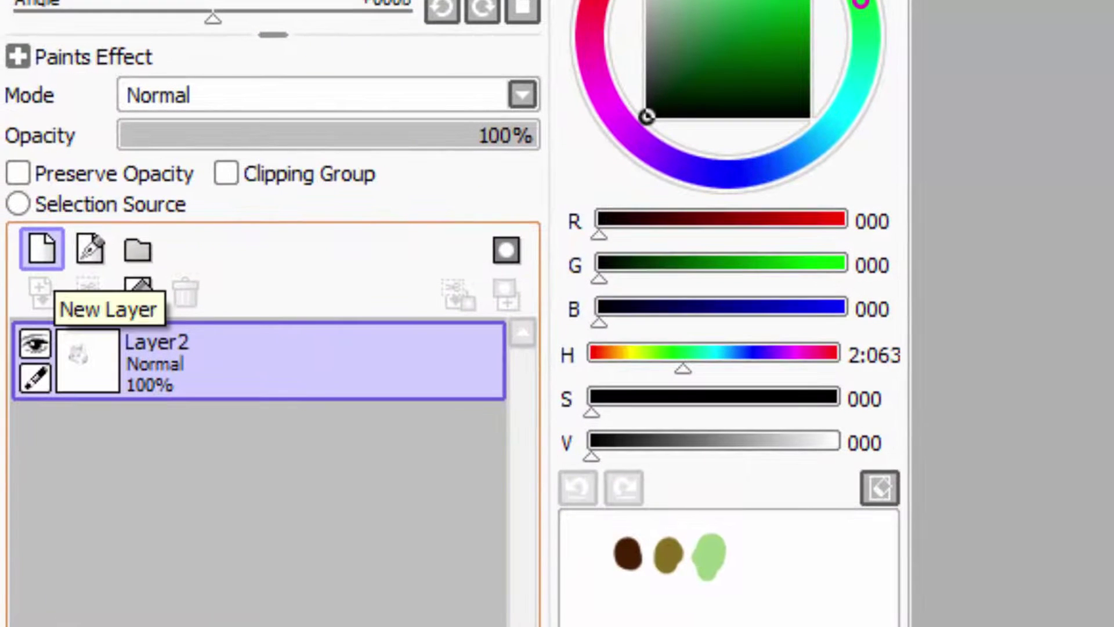
Add a layer above the sketch and paint the whole head and neck green (RGB 17, 153, 50) with the Pen at size 50
{"action": "left_click", "coordinate": [8, 164]}
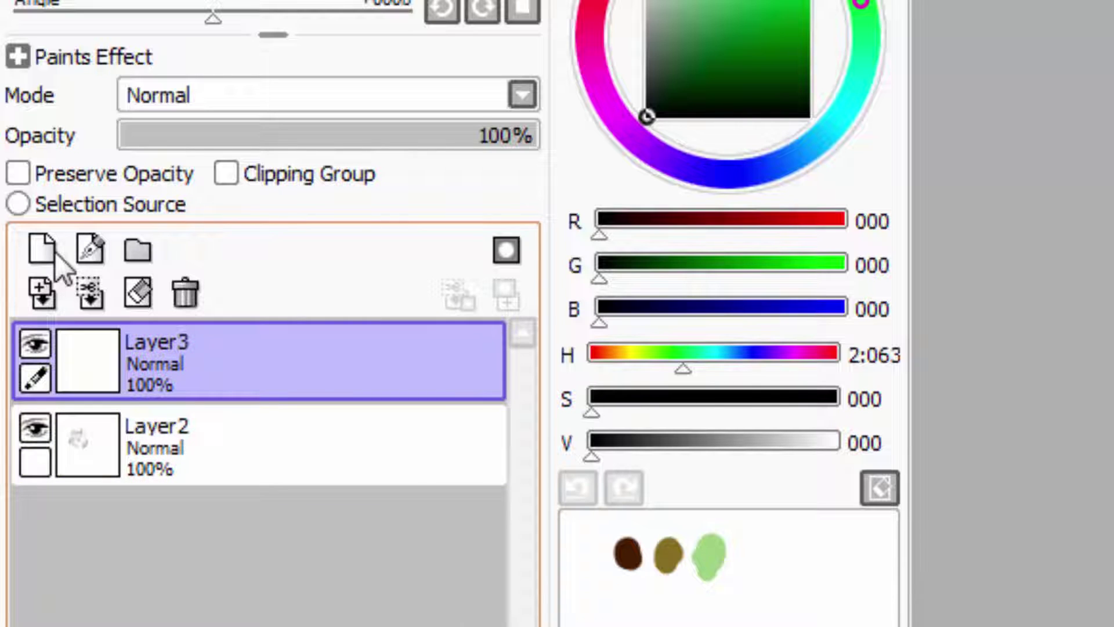
{"action": "left_click", "coordinate": [744, 19]}
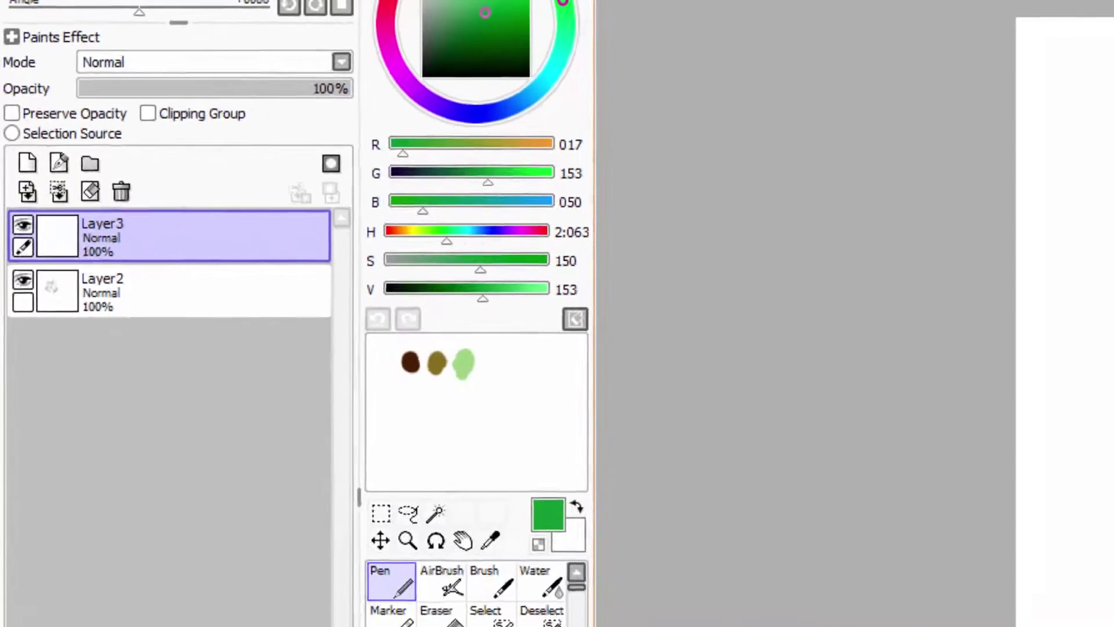
{"action": "mouse_move", "coordinate": [800, 286]}
{"action": "left_mouse_down"}
{"action": "mouse_move", "coordinate": [724, 274]}
{"action": "mouse_move", "coordinate": [770, 247]}
{"action": "mouse_move", "coordinate": [764, 233]}
{"action": "mouse_move", "coordinate": [725, 251]}
{"action": "mouse_move", "coordinate": [779, 259]}
{"action": "mouse_move", "coordinate": [735, 232]}
{"action": "mouse_move", "coordinate": [755, 190]}
{"action": "mouse_move", "coordinate": [755, 230]}
{"action": "mouse_move", "coordinate": [755, 154]}
{"action": "mouse_move", "coordinate": [783, 198]}
{"action": "mouse_move", "coordinate": [764, 210]}
{"action": "mouse_move", "coordinate": [787, 228]}
{"action": "mouse_move", "coordinate": [847, 230]}
{"action": "mouse_move", "coordinate": [856, 253]}
{"action": "mouse_move", "coordinate": [838, 277]}
{"action": "mouse_move", "coordinate": [808, 253]}
{"action": "mouse_move", "coordinate": [830, 164]}
{"action": "mouse_move", "coordinate": [794, 303]}
{"action": "mouse_move", "coordinate": [827, 270]}
{"action": "mouse_move", "coordinate": [855, 278]}
{"action": "left_mouse_up"}
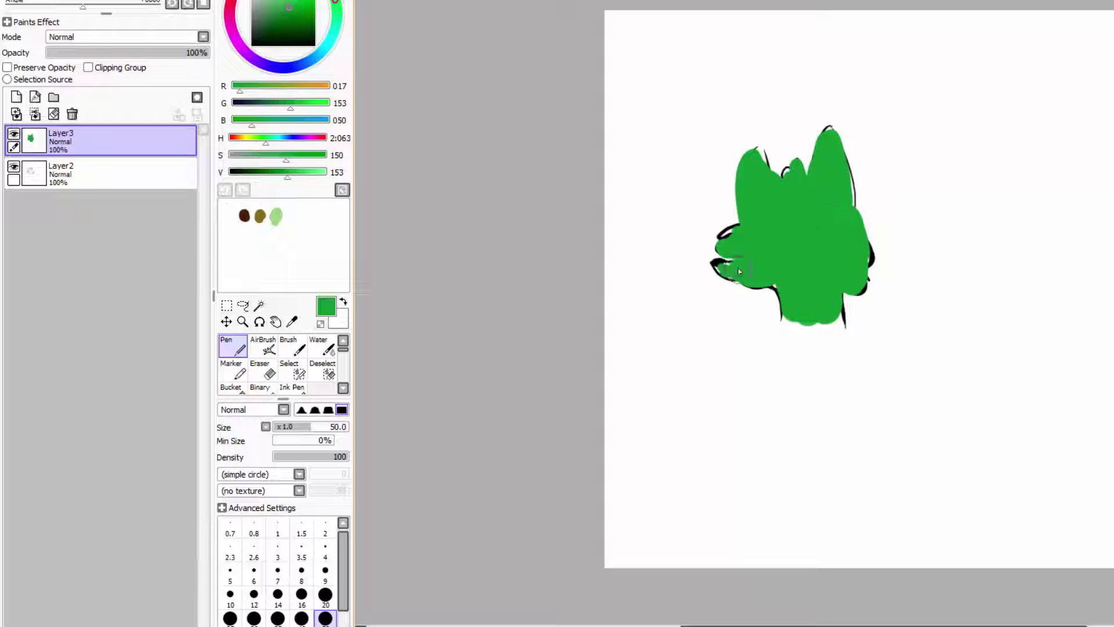
{"action": "mouse_move", "coordinate": [739, 268]}
{"action": "left_mouse_down"}
{"action": "mouse_move", "coordinate": [749, 287]}
{"action": "mouse_move", "coordinate": [781, 291]}
{"action": "mouse_move", "coordinate": [793, 326]}
{"action": "left_mouse_up"}
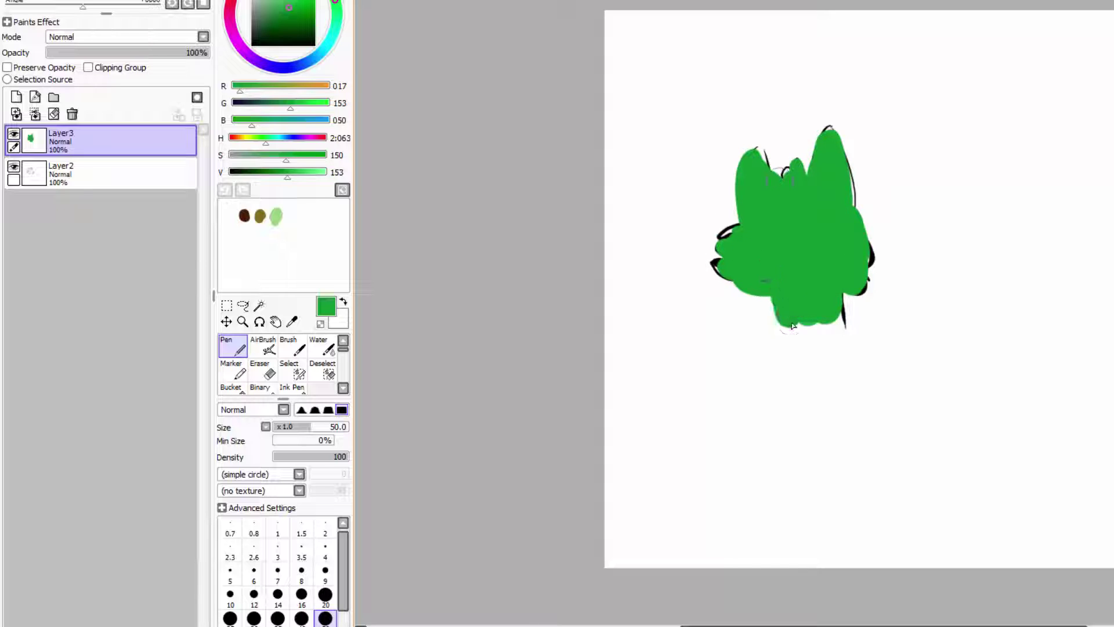
{"action": "left_click_drag", "start_coordinate": [767, 177], "coordinate": [748, 154]}
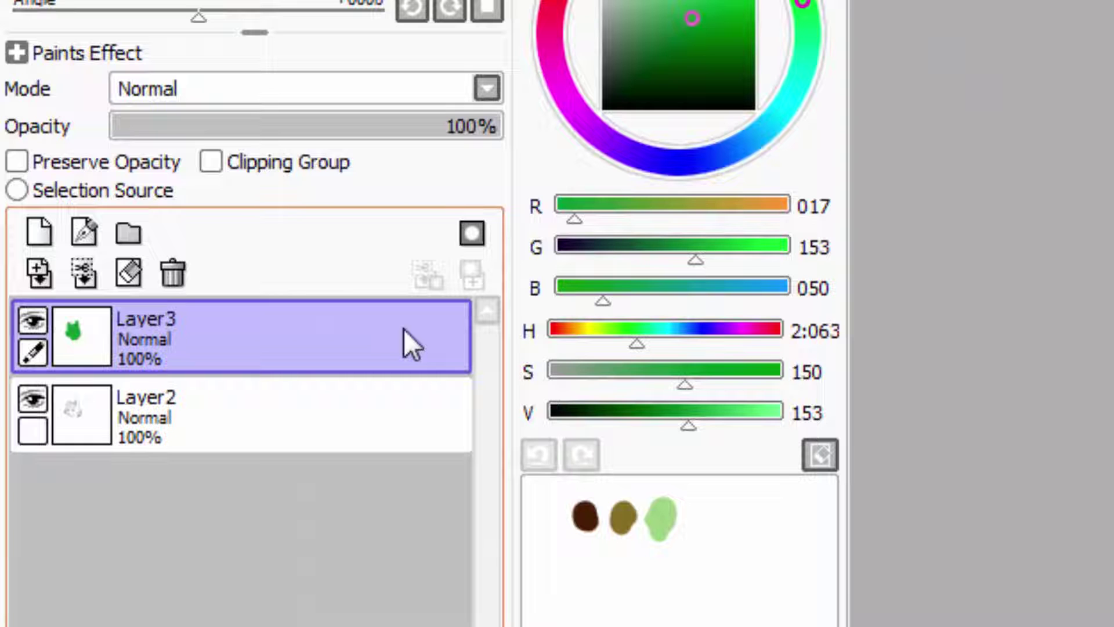
Move the green Layer3 below the Layer2 sketch and select the two layers in turn, ending on Layer2
{"action": "left_click_drag", "start_coordinate": [402, 328], "coordinate": [403, 326]}
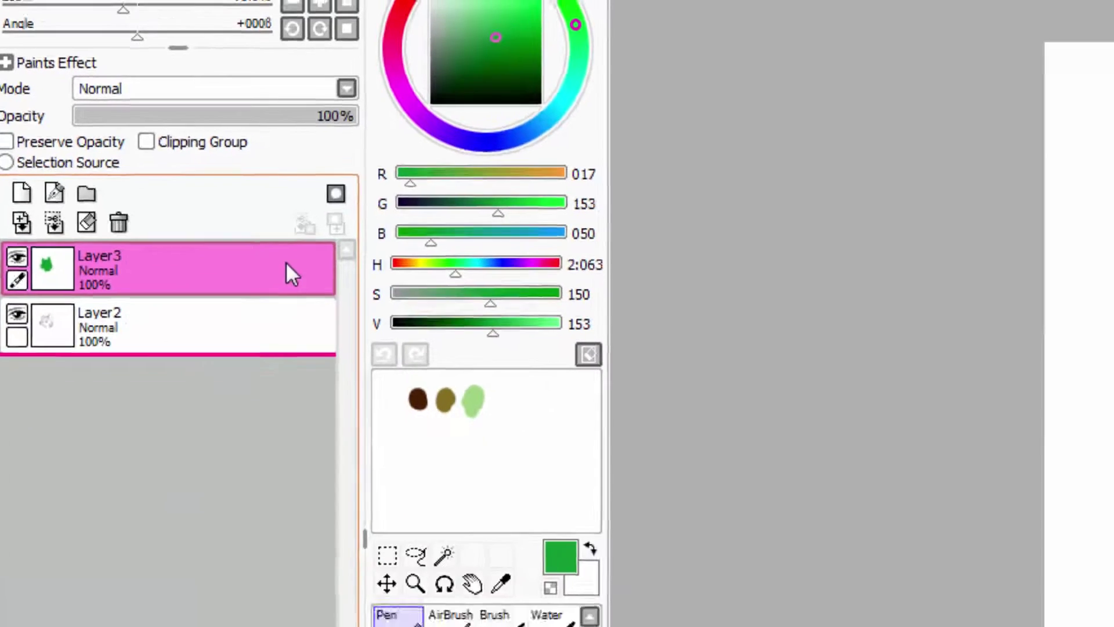
{"action": "left_click_drag", "start_coordinate": [286, 261], "coordinate": [284, 358]}
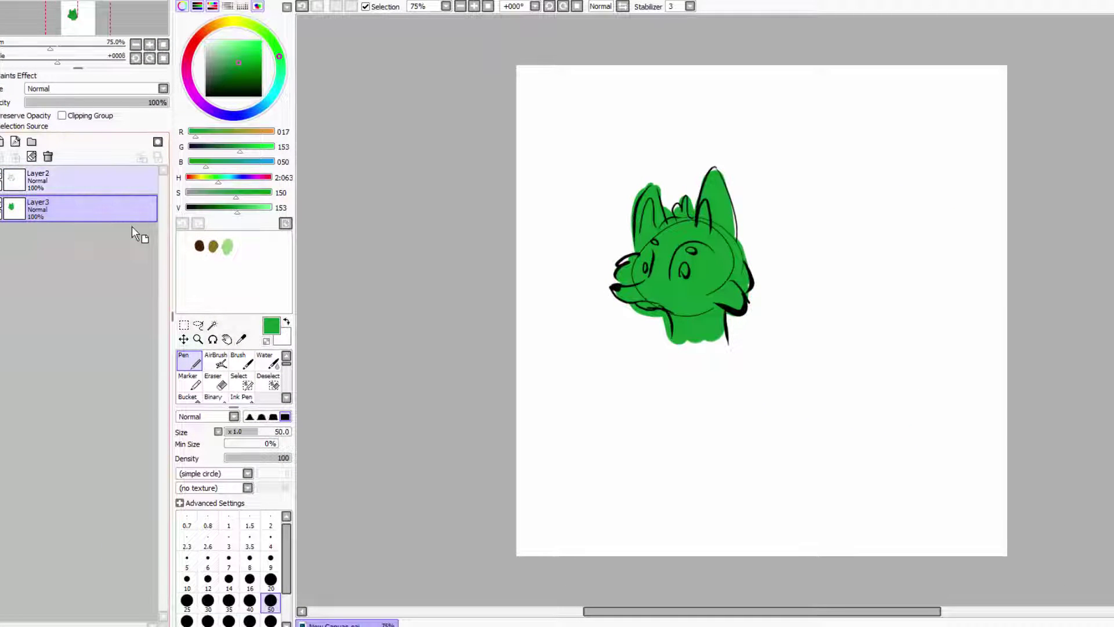
{"action": "left_click", "coordinate": [49, 175]}
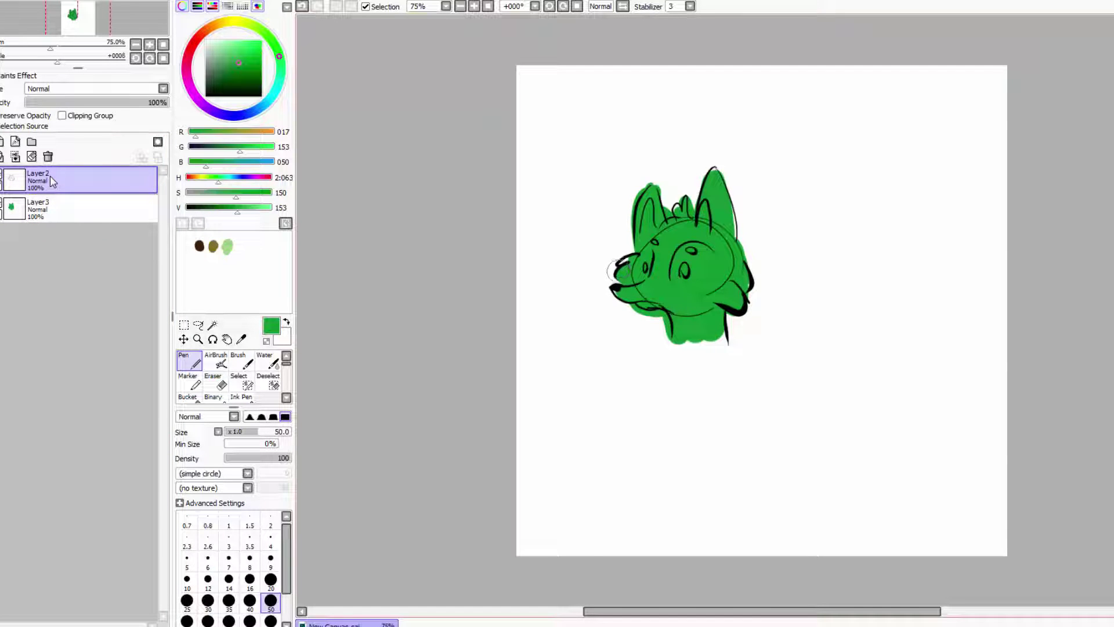
{"action": "left_click", "coordinate": [63, 208]}
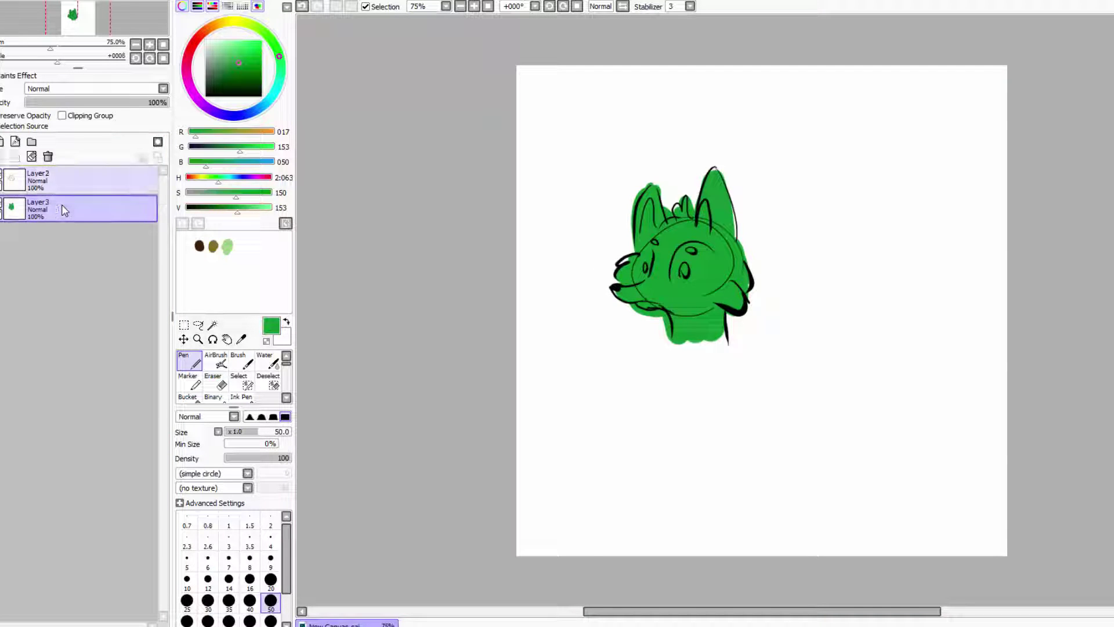
{"action": "left_click", "coordinate": [56, 189]}
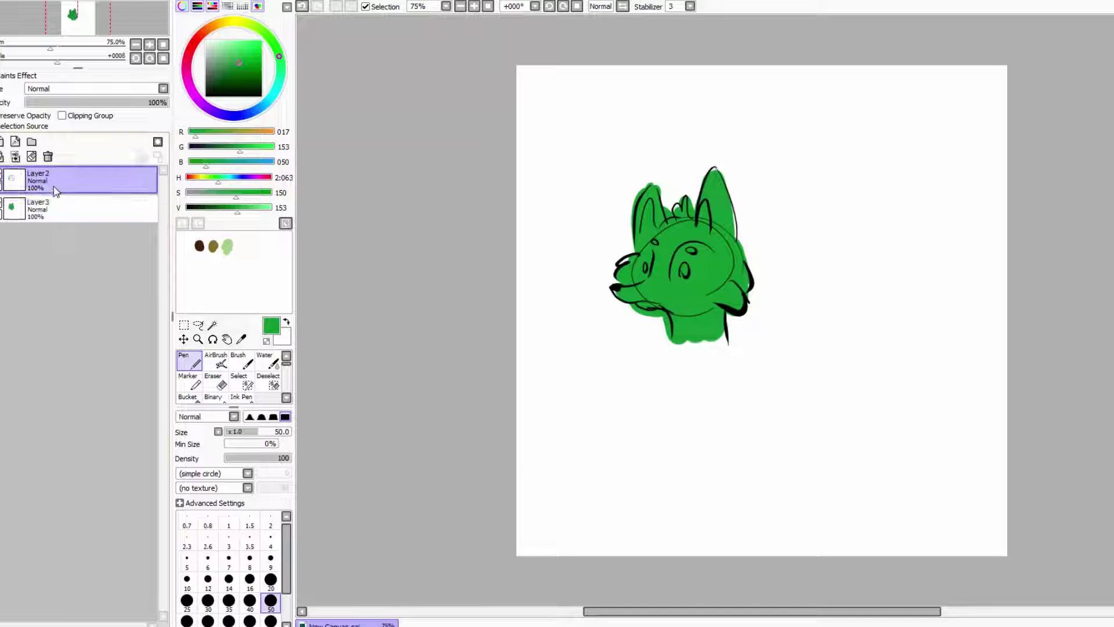
Add two layers above the sketch and paint white markings above the eye and inside both ears on Layer4
{"action": "left_click", "coordinate": [2, 141]}
{"action": "left_click", "coordinate": [2, 142]}
{"action": "left_click", "coordinate": [36, 212]}
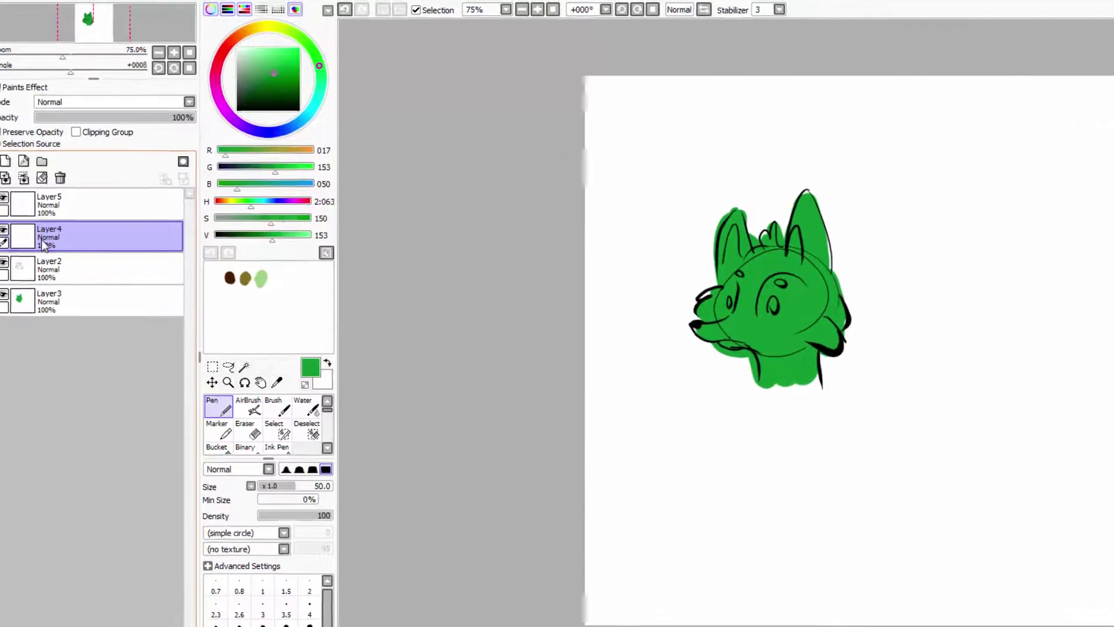
{"action": "left_click", "coordinate": [206, 41]}
{"action": "mouse_move", "coordinate": [920, 315]}
{"action": "left_mouse_down"}
{"action": "mouse_move", "coordinate": [885, 380]}
{"action": "mouse_move", "coordinate": [960, 347]}
{"action": "mouse_move", "coordinate": [967, 359]}
{"action": "left_mouse_up"}
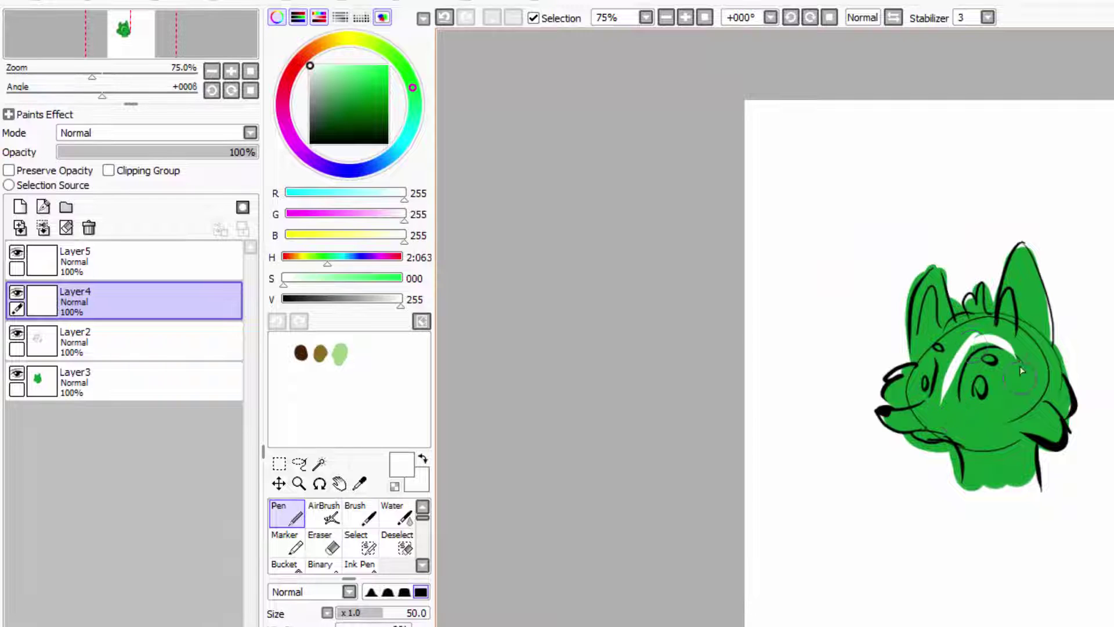
{"action": "left_click_drag", "start_coordinate": [1016, 270], "coordinate": [1026, 346]}
{"action": "left_click_drag", "start_coordinate": [934, 279], "coordinate": [937, 348]}
Move Layer4 with the white markings below the Layer2 sketch
{"action": "left_click", "coordinate": [116, 261]}
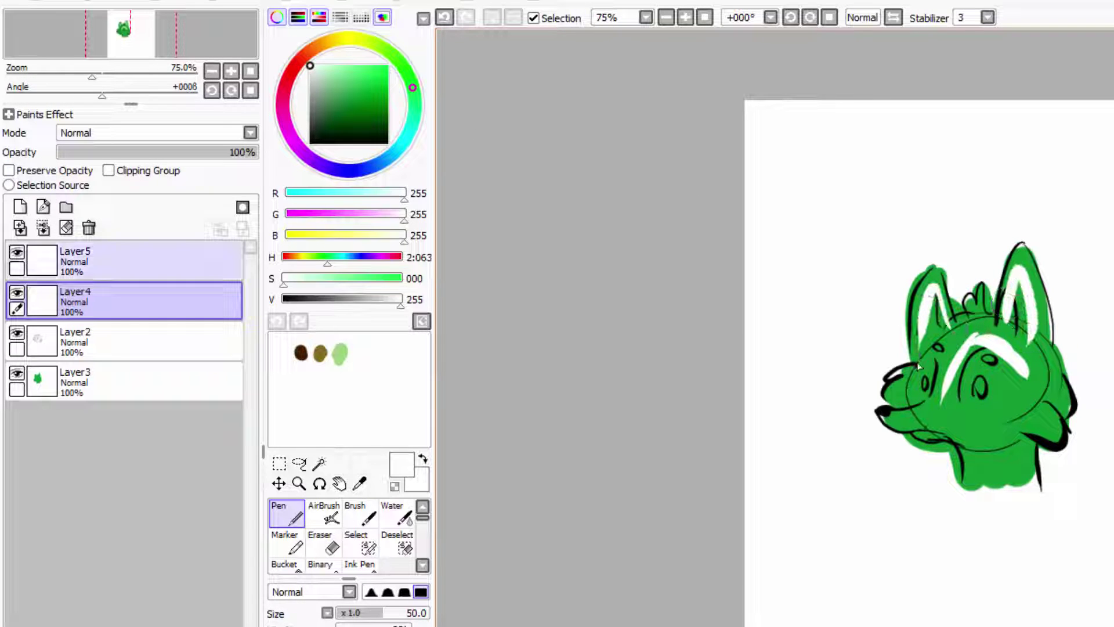
{"action": "left_click", "coordinate": [168, 302]}
{"action": "left_click_drag", "start_coordinate": [168, 294], "coordinate": [168, 349]}
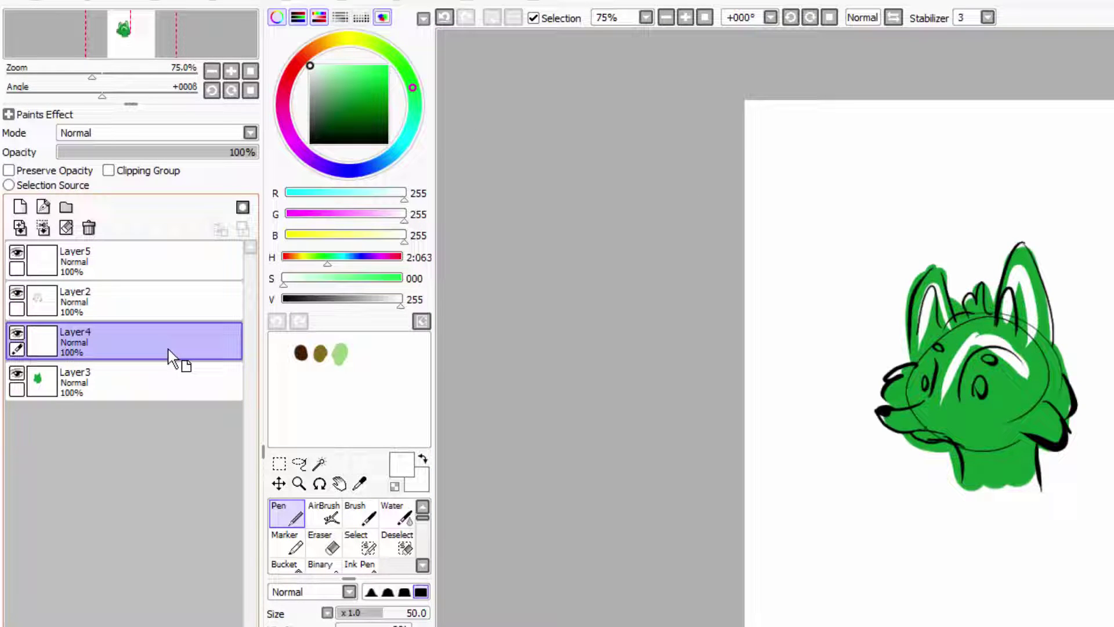
Fill Layer5 completely with black, covering the gaps with the Pen at size 120, and move it beneath all other layers
{"action": "left_click", "coordinate": [186, 266]}
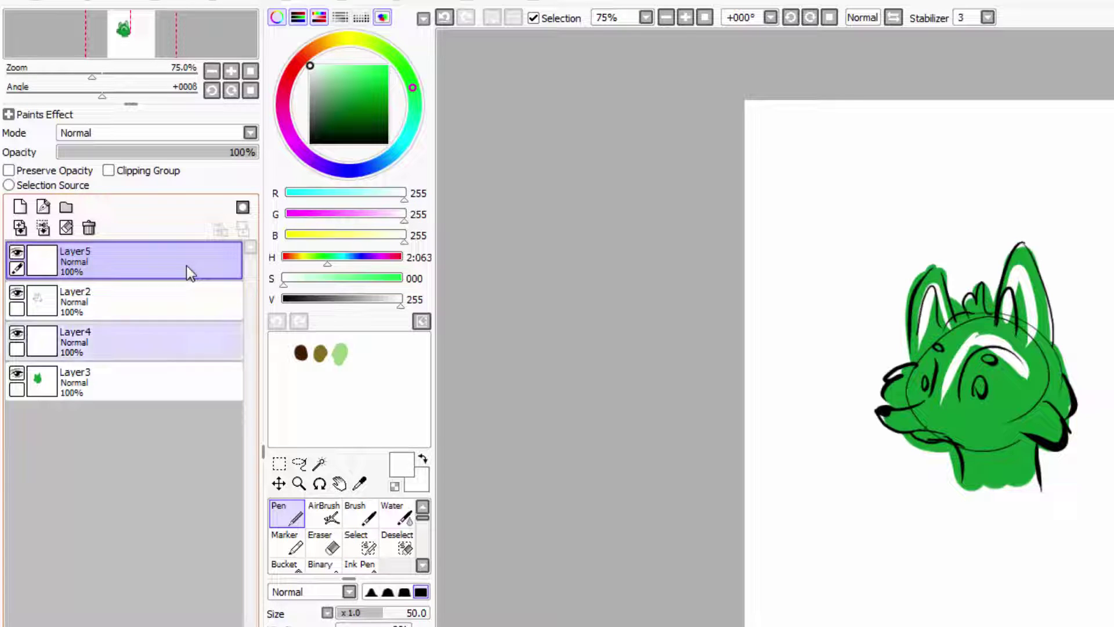
{"action": "left_click", "coordinate": [310, 143]}
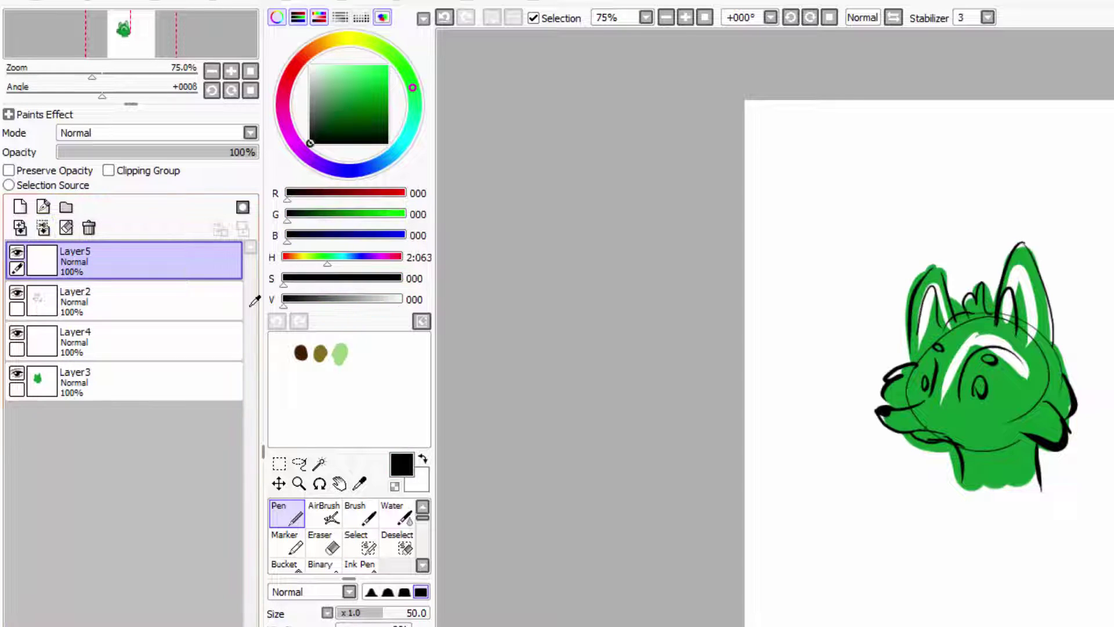
{"action": "left_click", "coordinate": [284, 563]}
{"action": "left_click", "coordinate": [832, 514]}
{"action": "left_click", "coordinate": [287, 514]}
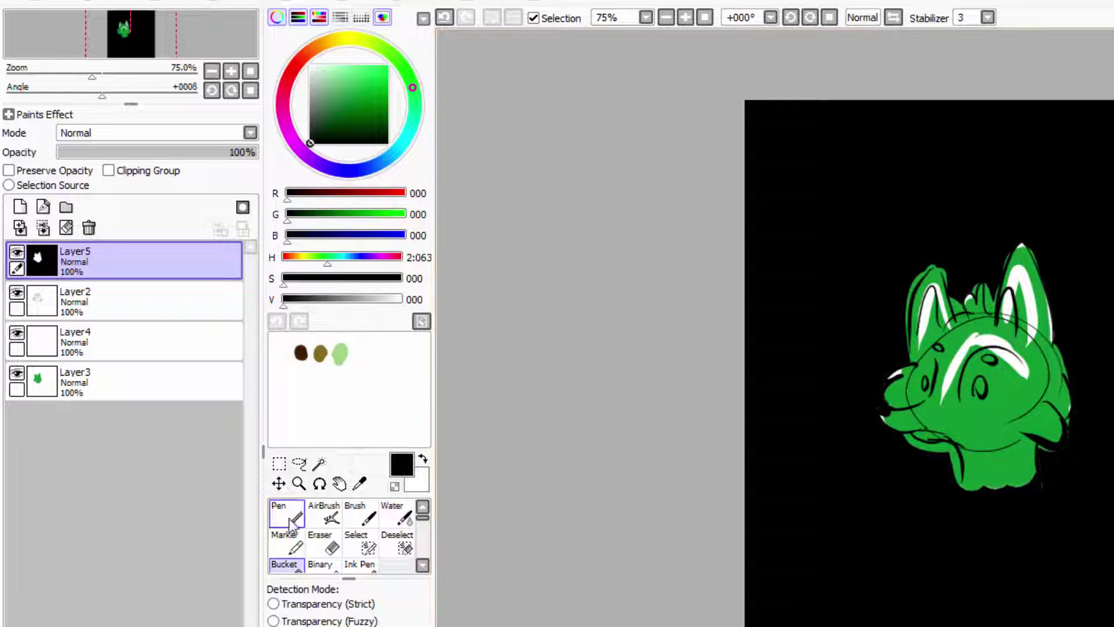
{"action": "left_click_drag", "start_coordinate": [905, 424], "coordinate": [939, 349]}
{"action": "mouse_move", "coordinate": [880, 390]}
{"action": "left_mouse_down"}
{"action": "mouse_move", "coordinate": [987, 450]}
{"action": "mouse_move", "coordinate": [952, 505]}
{"action": "left_mouse_up"}
{"action": "mouse_move", "coordinate": [174, 261]}
{"action": "left_mouse_down"}
{"action": "mouse_move", "coordinate": [213, 277]}
{"action": "mouse_move", "coordinate": [190, 395]}
{"action": "left_mouse_up"}
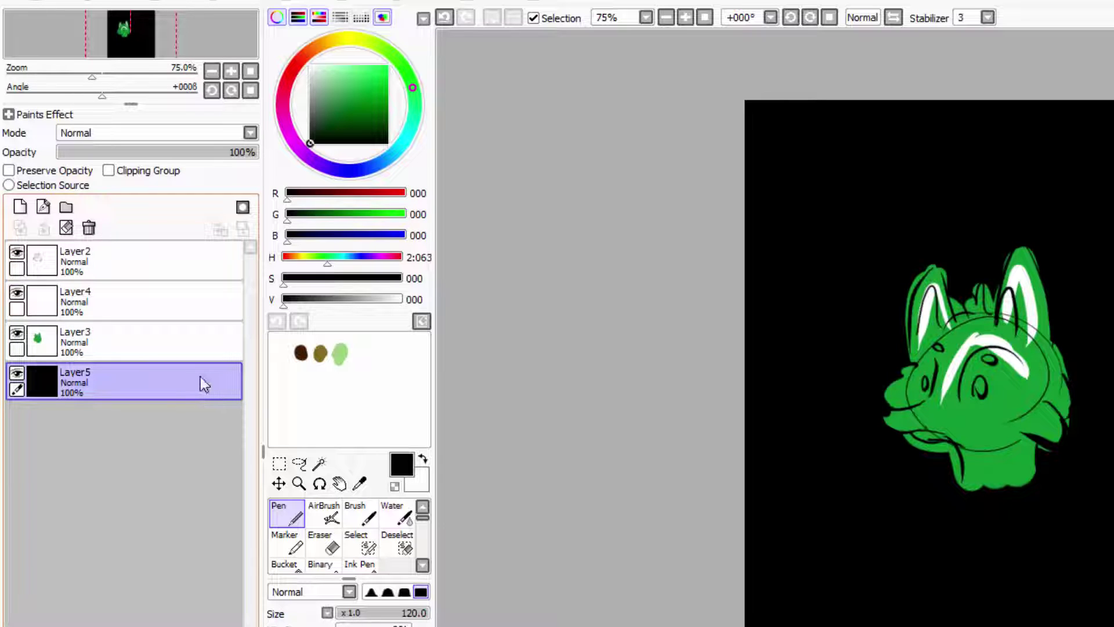
Add a layer above the black background and paint large shapes behind the head in two darker greens with the Pen at size 120
{"action": "left_click", "coordinate": [20, 207]}
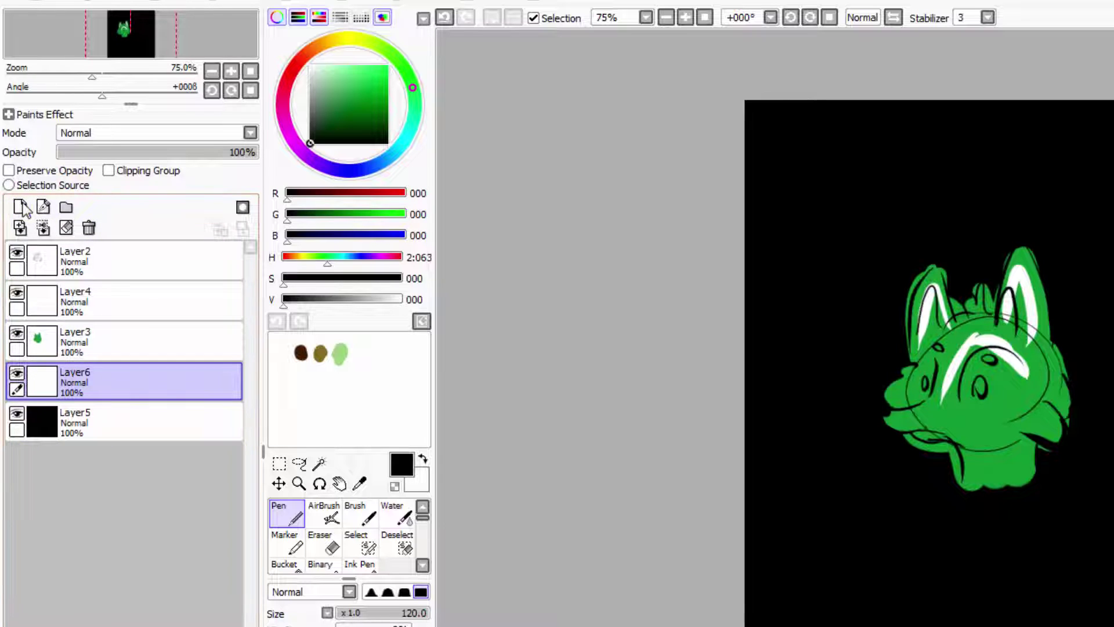
{"action": "left_click", "coordinate": [356, 102]}
{"action": "mouse_move", "coordinate": [914, 437]}
{"action": "left_mouse_down"}
{"action": "mouse_move", "coordinate": [885, 495]}
{"action": "mouse_move", "coordinate": [1111, 471]}
{"action": "left_mouse_up"}
{"action": "left_click_drag", "start_coordinate": [1091, 360], "coordinate": [830, 186]}
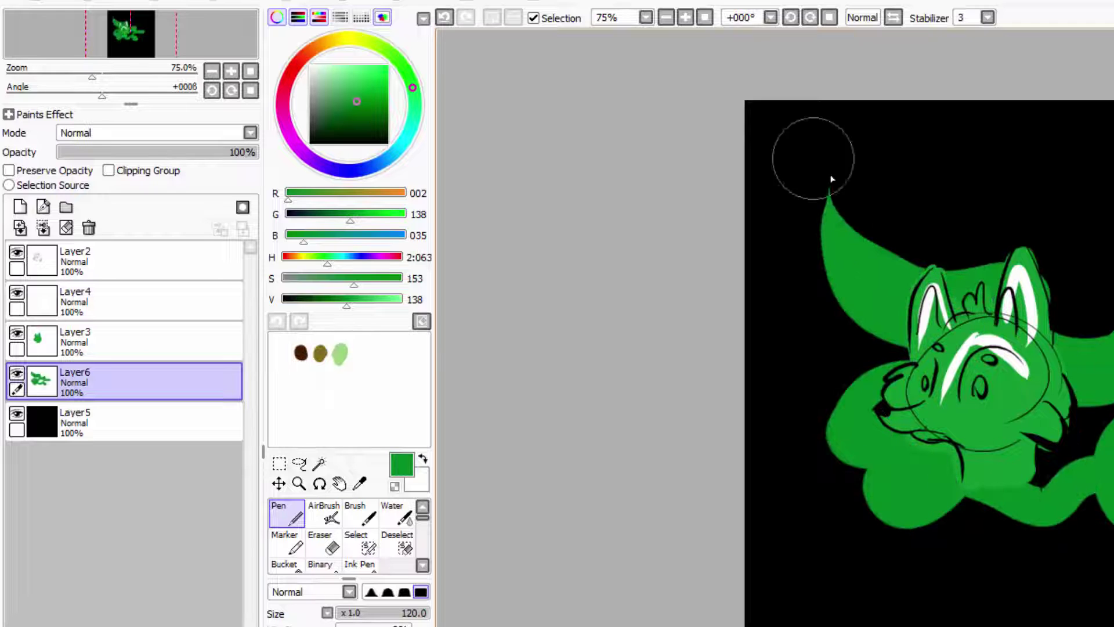
{"action": "left_click", "coordinate": [379, 108]}
{"action": "mouse_move", "coordinate": [859, 331]}
{"action": "left_mouse_down"}
{"action": "mouse_move", "coordinate": [888, 386]}
{"action": "mouse_move", "coordinate": [1103, 441]}
{"action": "mouse_move", "coordinate": [923, 292]}
{"action": "mouse_move", "coordinate": [947, 286]}
{"action": "left_mouse_up"}
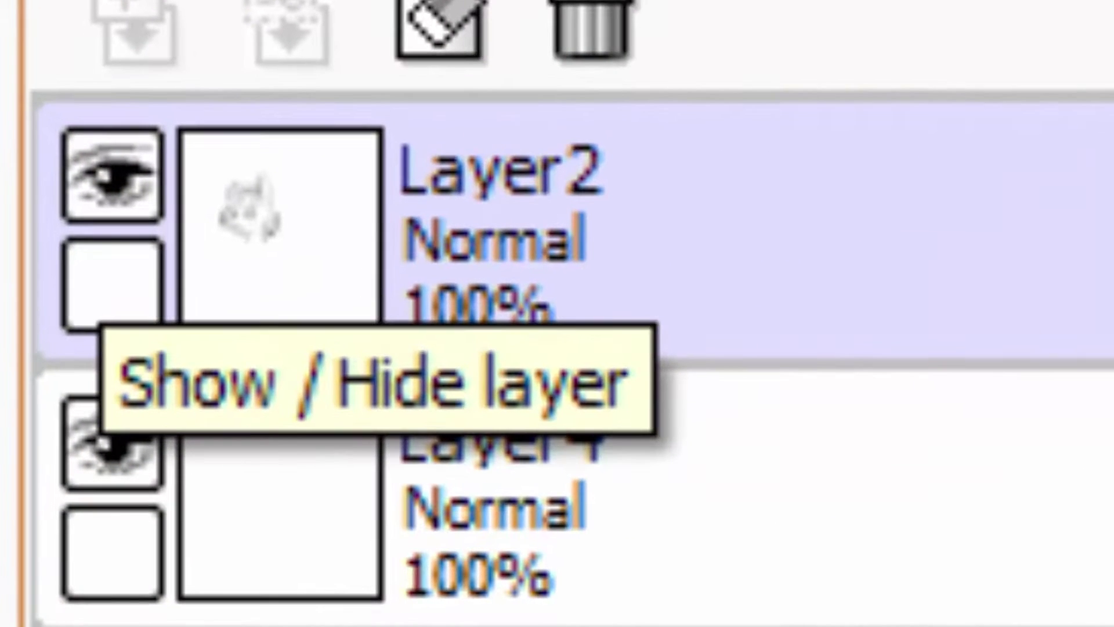
Delete the green Layer3 and Layer6, hide the black Layer5, and select the Layer2 sketch
{"action": "left_click", "coordinate": [499, 441]}
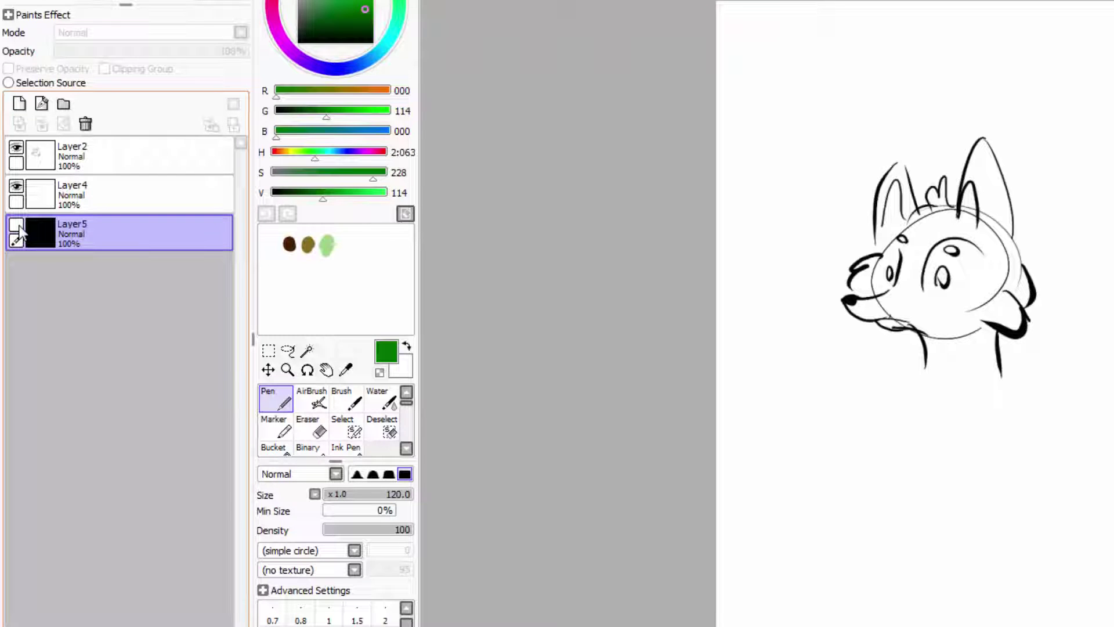
{"action": "left_click", "coordinate": [69, 195]}
{"action": "left_click", "coordinate": [64, 155]}
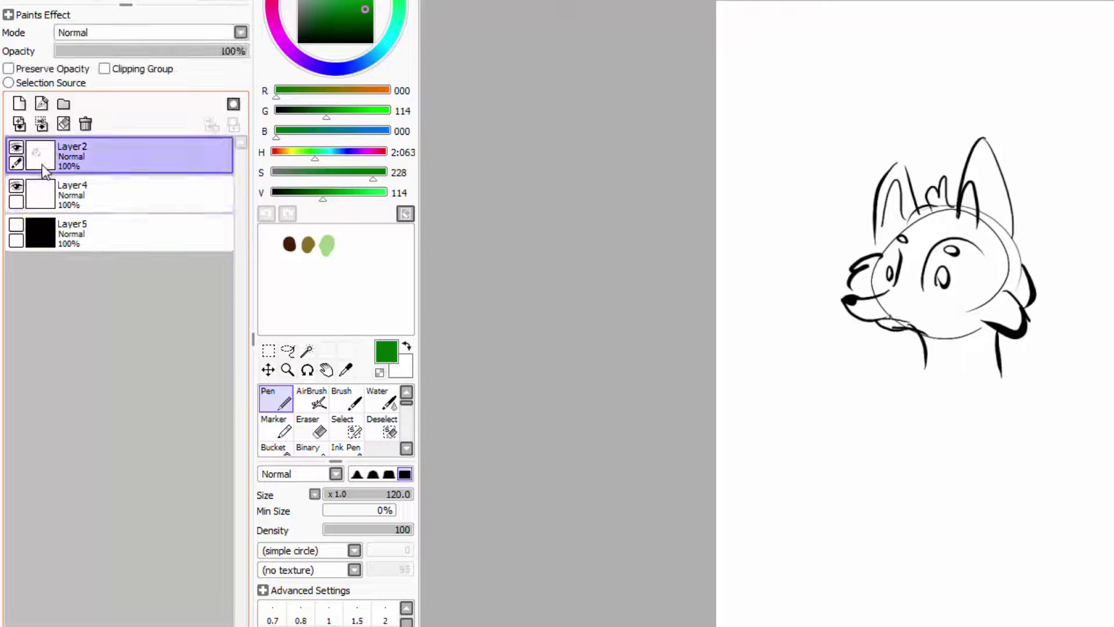
Delete Layer4 and the hidden black Layer5, keeping only the Layer2 sketch
{"action": "left_click", "coordinate": [44, 199]}
{"action": "left_click", "coordinate": [85, 124]}
{"action": "left_click", "coordinate": [85, 124]}
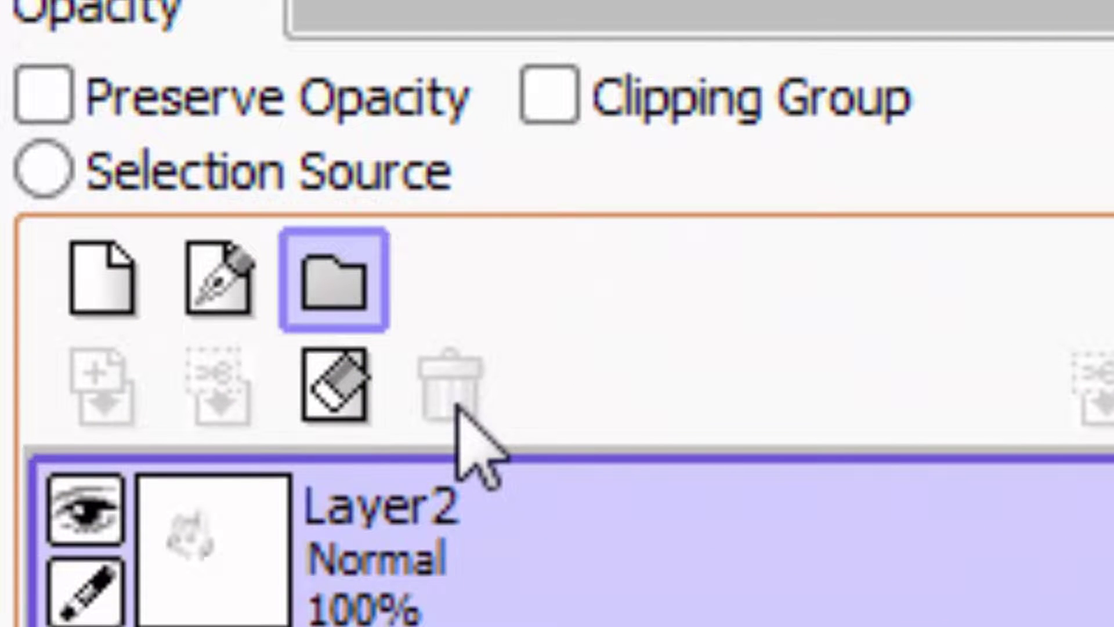
Add two empty layers and a layer folder, and move all three layers into the folder
{"action": "left_click", "coordinate": [129, 281]}
{"action": "left_click", "coordinate": [349, 290]}
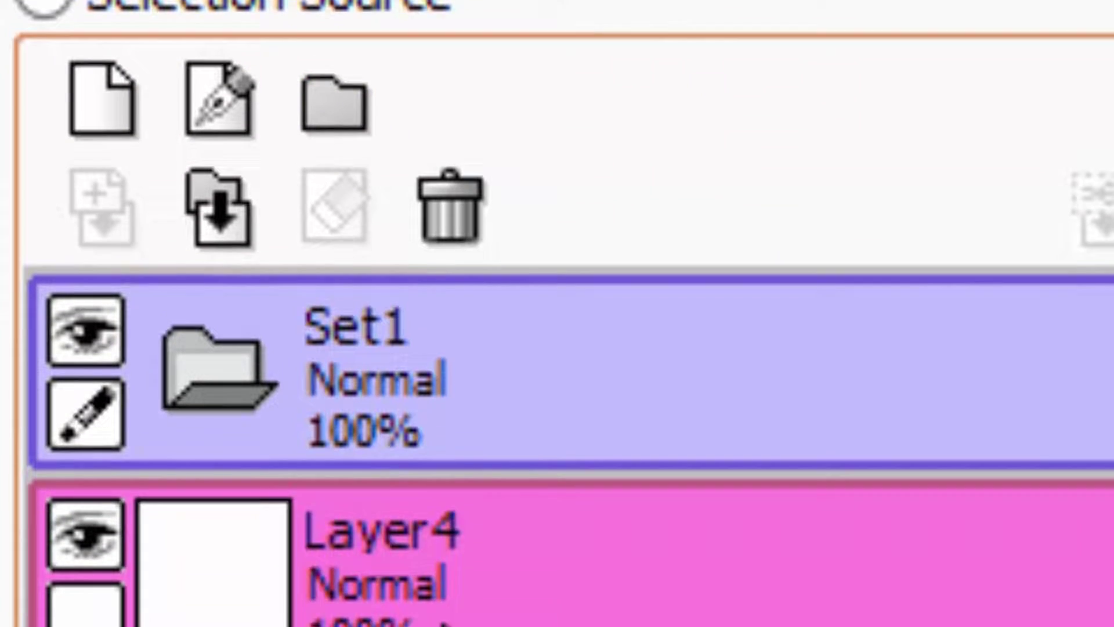
{"action": "left_click_drag", "start_coordinate": [444, 623], "coordinate": [522, 624]}
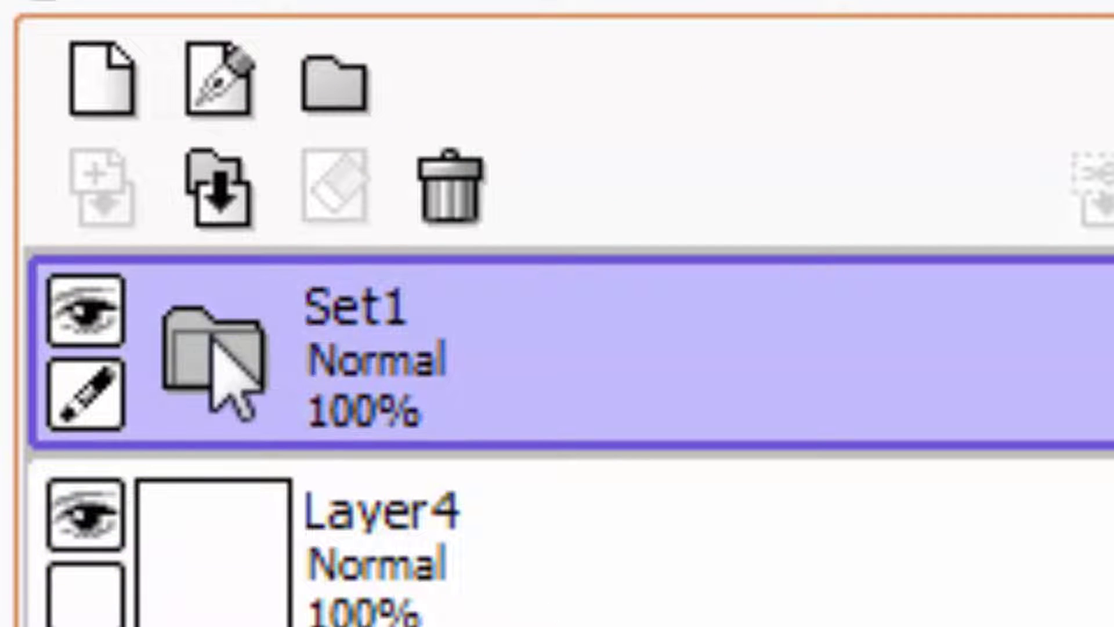
{"action": "left_click", "coordinate": [224, 373]}
{"action": "left_click_drag", "start_coordinate": [368, 584], "coordinate": [458, 406]}
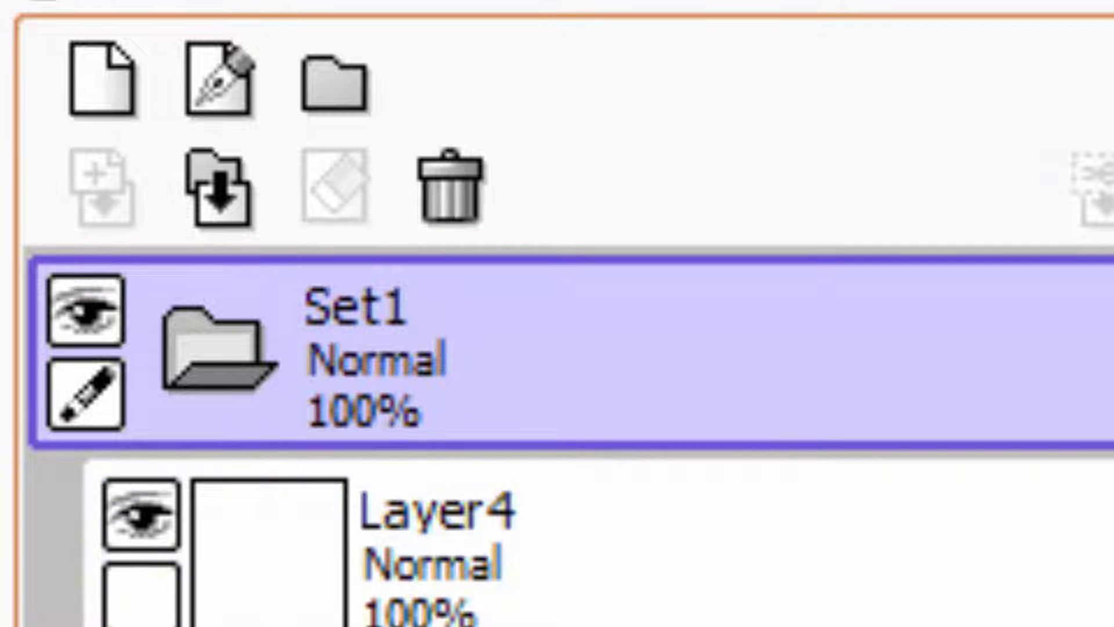
Rename the layer folder to renard, and expand and collapse it to show the layers it holds
{"action": "left_click", "coordinate": [231, 378]}
{"action": "left_click", "coordinate": [212, 351]}
{"action": "left_click", "coordinate": [212, 354]}
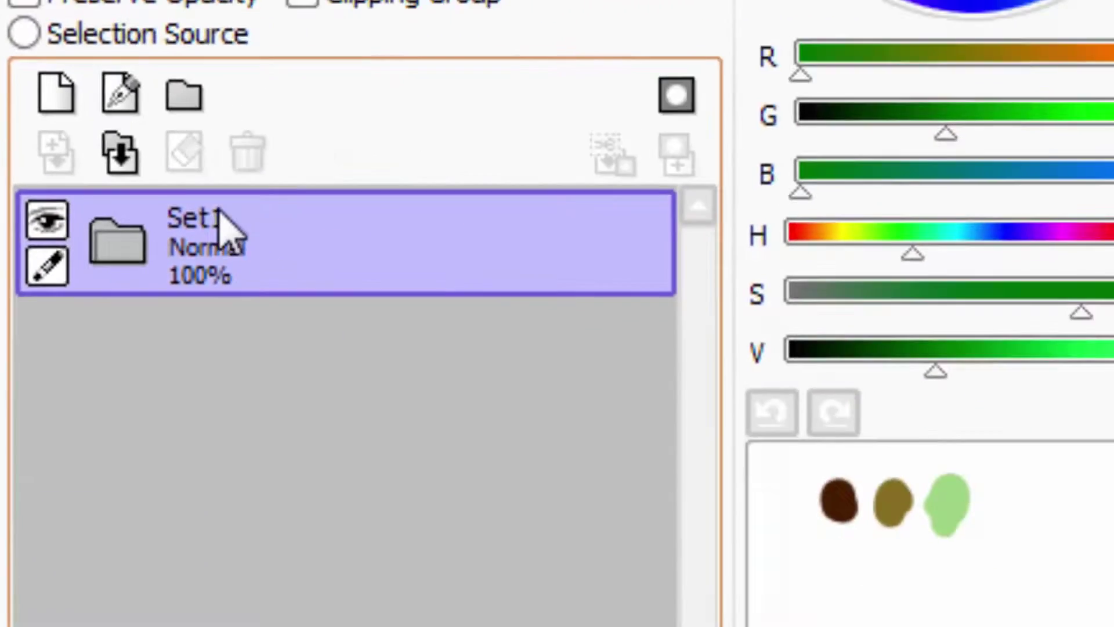
{"action": "double_click", "coordinate": [407, 299]}
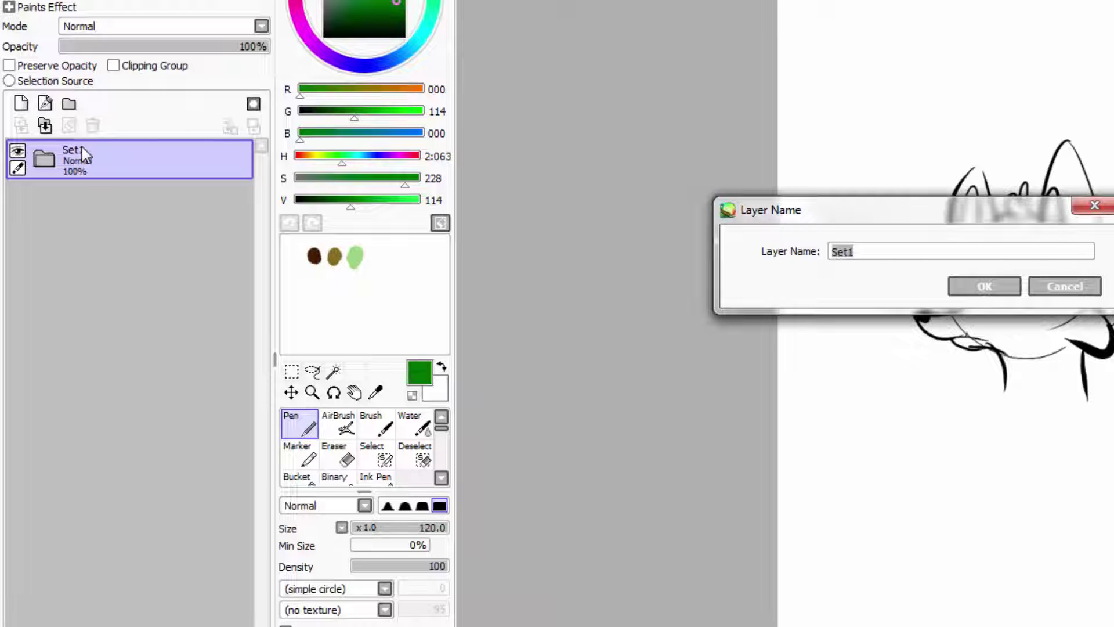
{"action": "key", "text": "BackSpace"}
{"action": "key", "text": "Return"}
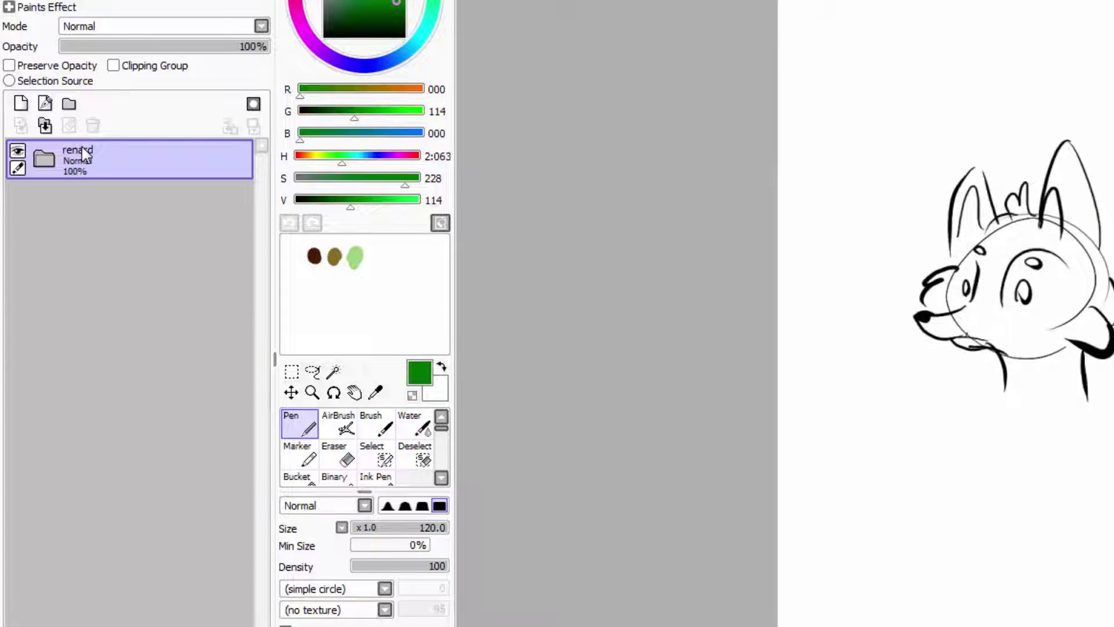
{"action": "left_click", "coordinate": [52, 162]}
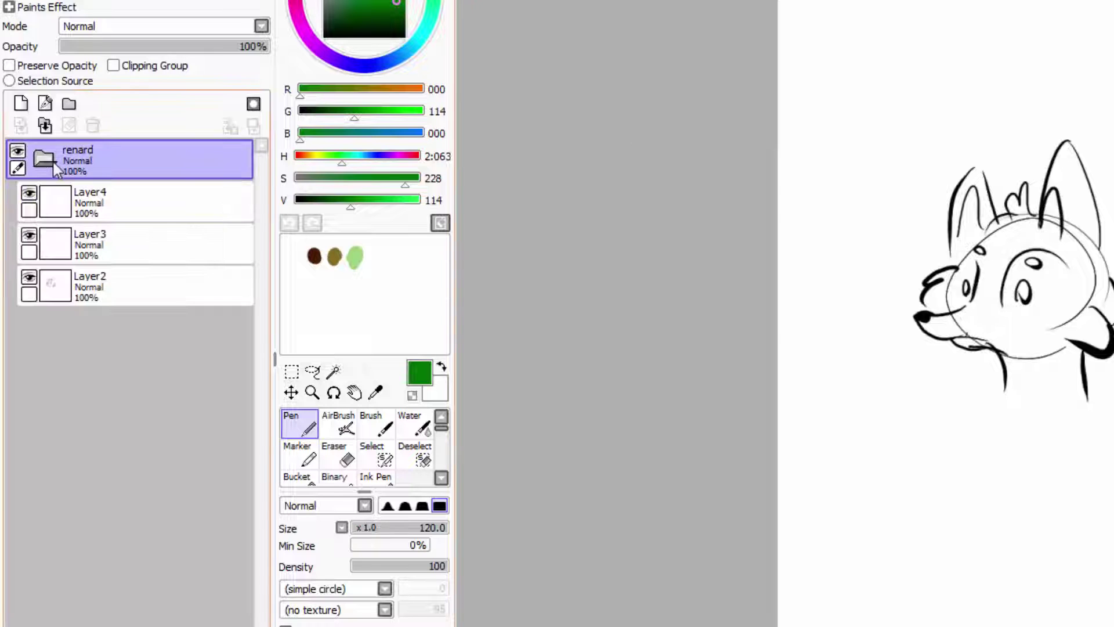
{"action": "left_click", "coordinate": [55, 167]}
Add three more layer folders above the renard folder and delete them again
{"action": "left_click", "coordinate": [69, 105]}
{"action": "left_click", "coordinate": [69, 105]}
{"action": "left_click", "coordinate": [69, 105]}
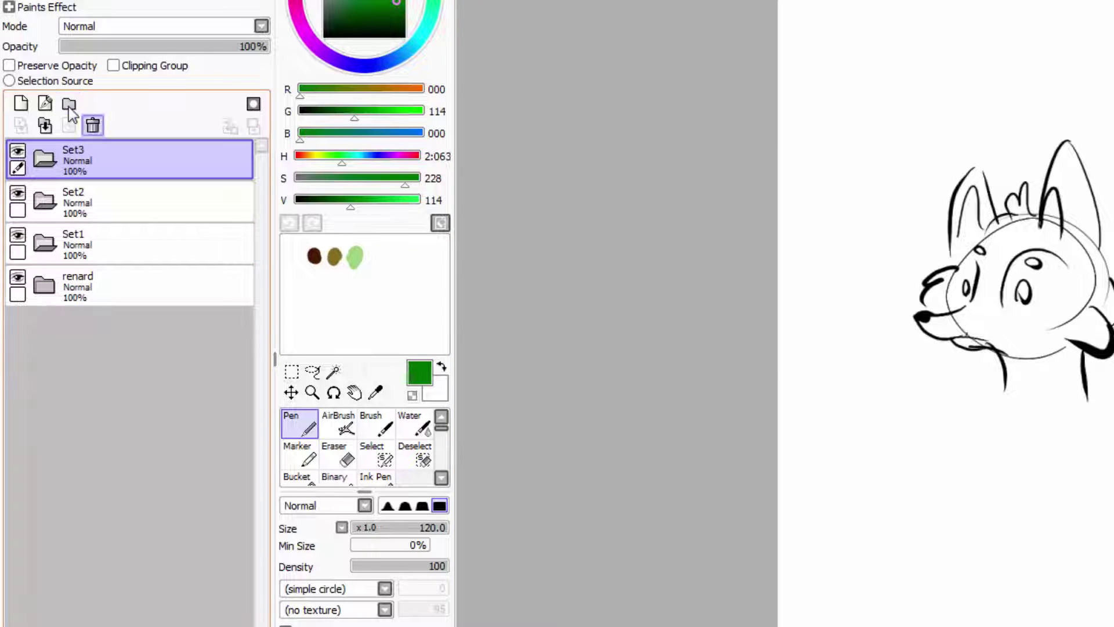
{"action": "left_click", "coordinate": [93, 125]}
{"action": "left_click", "coordinate": [93, 125]}
{"action": "left_click", "coordinate": [93, 125]}
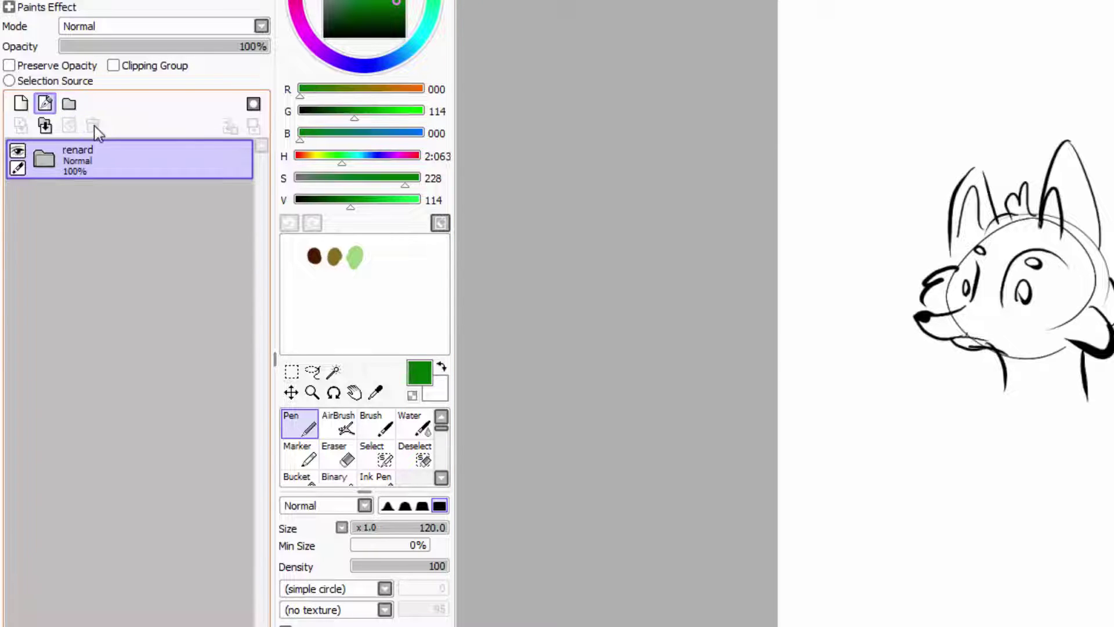
Add three empty layers and delete the renard folder together with the layers inside it
{"action": "left_click", "coordinate": [21, 104]}
{"action": "left_click", "coordinate": [20, 103]}
{"action": "left_click", "coordinate": [21, 103]}
{"action": "left_click", "coordinate": [103, 277]}
{"action": "left_click", "coordinate": [93, 126]}
{"action": "left_click", "coordinate": [102, 152]}
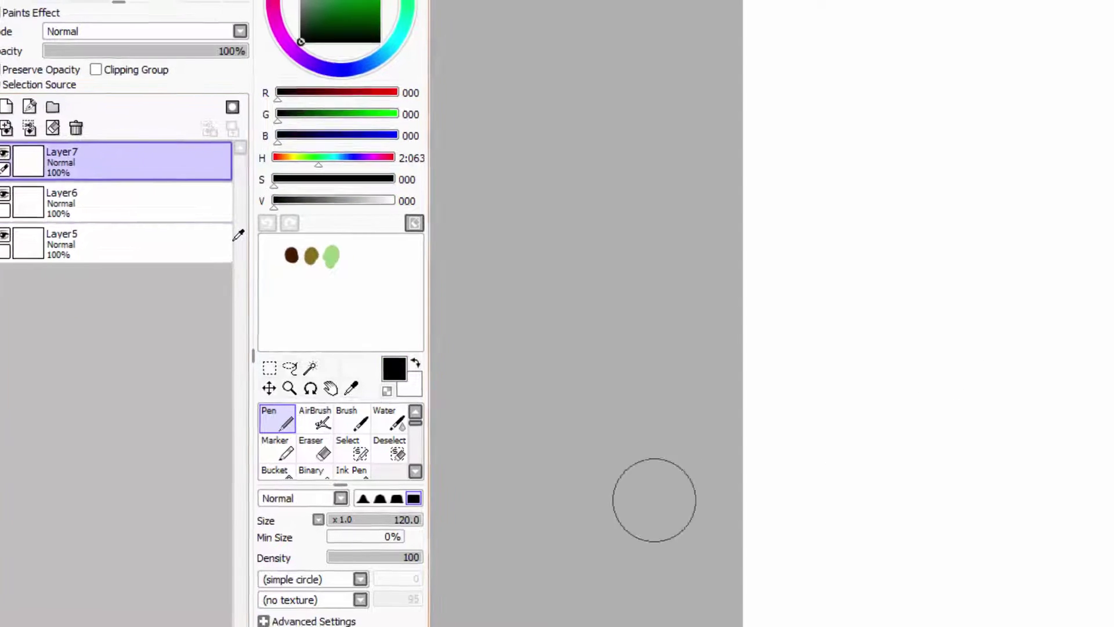
Sketch a new fox's ears and forehead tuft on Layer7 in black with the Pen at size 20
{"action": "left_click", "coordinate": [164, 609]}
{"action": "mouse_move", "coordinate": [1032, 173]}
{"action": "left_mouse_down"}
{"action": "mouse_move", "coordinate": [1087, 267]}
{"action": "mouse_move", "coordinate": [1019, 253]}
{"action": "left_mouse_up"}
{"action": "left_click_drag", "start_coordinate": [974, 199], "coordinate": [1012, 263]}
{"action": "left_click_drag", "start_coordinate": [976, 199], "coordinate": [983, 254]}
{"action": "left_click_drag", "start_coordinate": [999, 224], "coordinate": [1027, 257]}
{"action": "left_click_drag", "start_coordinate": [1009, 263], "coordinate": [976, 274]}
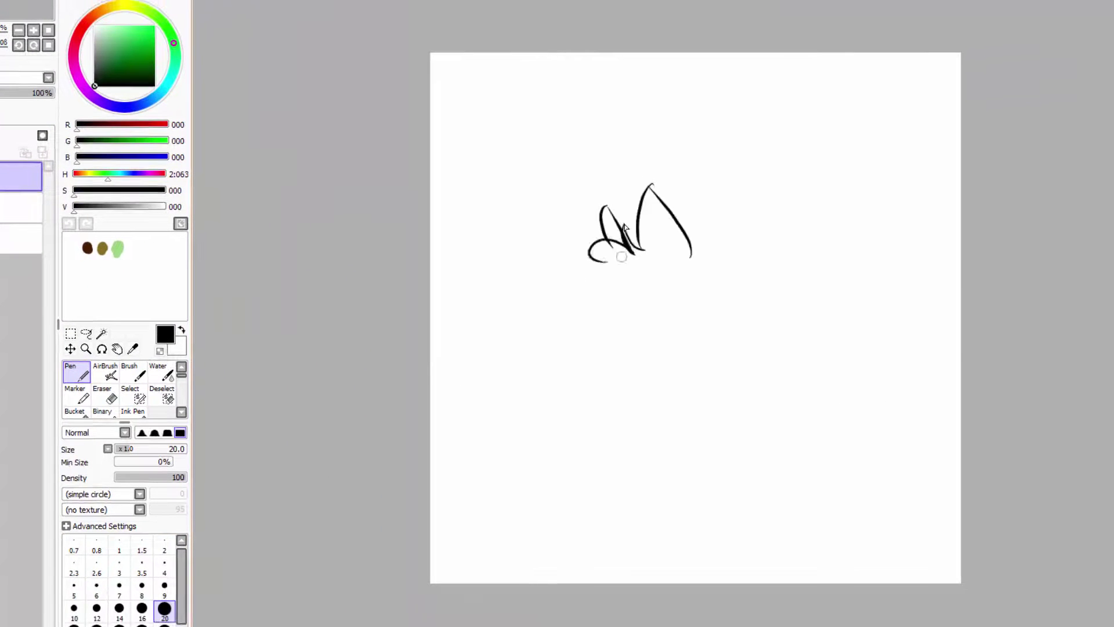
Sketch the fox's muzzle, nose, eyes with lashes, smiling mouth and fluffy cheek
{"action": "mouse_move", "coordinate": [610, 262]}
{"action": "left_mouse_down"}
{"action": "mouse_move", "coordinate": [604, 312]}
{"action": "mouse_move", "coordinate": [567, 338]}
{"action": "left_mouse_up"}
{"action": "left_click_drag", "start_coordinate": [568, 339], "coordinate": [628, 346]}
{"action": "left_click_drag", "start_coordinate": [626, 273], "coordinate": [630, 318]}
{"action": "mouse_move", "coordinate": [632, 287]}
{"action": "left_mouse_down"}
{"action": "mouse_move", "coordinate": [650, 308]}
{"action": "mouse_move", "coordinate": [600, 313]}
{"action": "mouse_move", "coordinate": [643, 280]}
{"action": "left_mouse_up"}
{"action": "left_click_drag", "start_coordinate": [632, 290], "coordinate": [647, 308]}
{"action": "left_click_drag", "start_coordinate": [569, 335], "coordinate": [591, 349]}
{"action": "left_click_drag", "start_coordinate": [624, 333], "coordinate": [644, 348]}
{"action": "left_click_drag", "start_coordinate": [667, 297], "coordinate": [722, 294]}
{"action": "left_click_drag", "start_coordinate": [722, 299], "coordinate": [694, 340]}
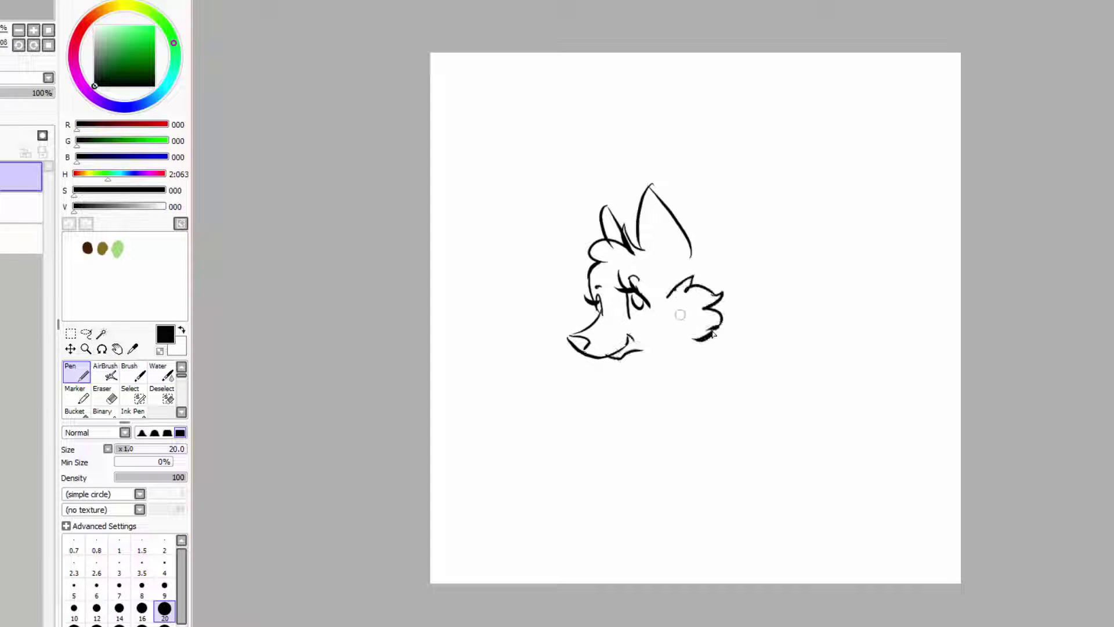
Draw the inner ear and the jagged fur outlines of the fox's nape, back and throat
{"action": "left_click_drag", "start_coordinate": [654, 204], "coordinate": [658, 260]}
{"action": "left_click_drag", "start_coordinate": [693, 246], "coordinate": [749, 325]}
{"action": "left_click_drag", "start_coordinate": [745, 347], "coordinate": [725, 390]}
{"action": "left_click_drag", "start_coordinate": [598, 366], "coordinate": [566, 415]}
{"action": "left_click_drag", "start_coordinate": [743, 372], "coordinate": [765, 415]}
{"action": "left_click_drag", "start_coordinate": [757, 418], "coordinate": [727, 479]}
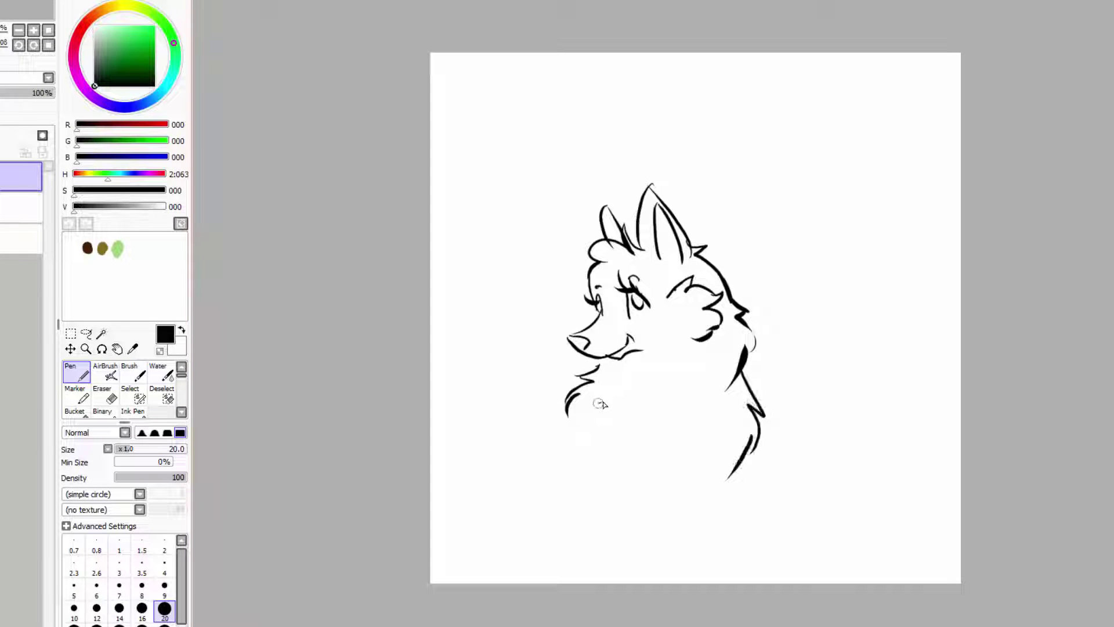
Sketch the fox's chest, front legs and rounded hindquarters down to the canvas's lower edge
{"action": "left_click_drag", "start_coordinate": [603, 400], "coordinate": [606, 485]}
{"action": "left_click_drag", "start_coordinate": [651, 420], "coordinate": [644, 490]}
{"action": "left_click_drag", "start_coordinate": [721, 476], "coordinate": [717, 526]}
{"action": "mouse_move", "coordinate": [665, 467]}
{"action": "left_mouse_down"}
{"action": "mouse_move", "coordinate": [718, 535]}
{"action": "mouse_move", "coordinate": [676, 534]}
{"action": "left_mouse_up"}
{"action": "left_click_drag", "start_coordinate": [728, 406], "coordinate": [661, 496]}
{"action": "left_click_drag", "start_coordinate": [577, 441], "coordinate": [554, 583]}
{"action": "left_click_drag", "start_coordinate": [601, 476], "coordinate": [627, 584]}
{"action": "left_click_drag", "start_coordinate": [653, 479], "coordinate": [676, 583]}
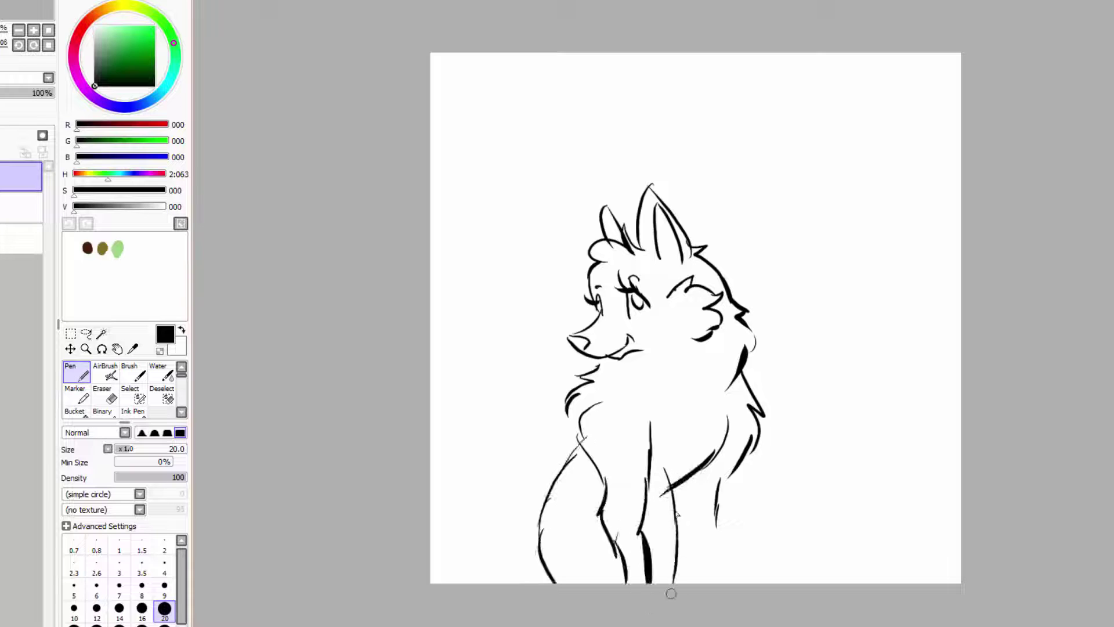
Erase the lower front leg lines and redraw the legs with straighter, longer Pen strokes
{"action": "key", "text": "e"}
{"action": "left_click_drag", "start_coordinate": [616, 552], "coordinate": [608, 533]}
{"action": "left_click_drag", "start_coordinate": [603, 490], "coordinate": [626, 581]}
{"action": "left_click_drag", "start_coordinate": [639, 523], "coordinate": [650, 583]}
{"action": "key", "text": "n"}
{"action": "left_click_drag", "start_coordinate": [604, 479], "coordinate": [638, 581]}
{"action": "left_click_drag", "start_coordinate": [655, 481], "coordinate": [673, 574]}
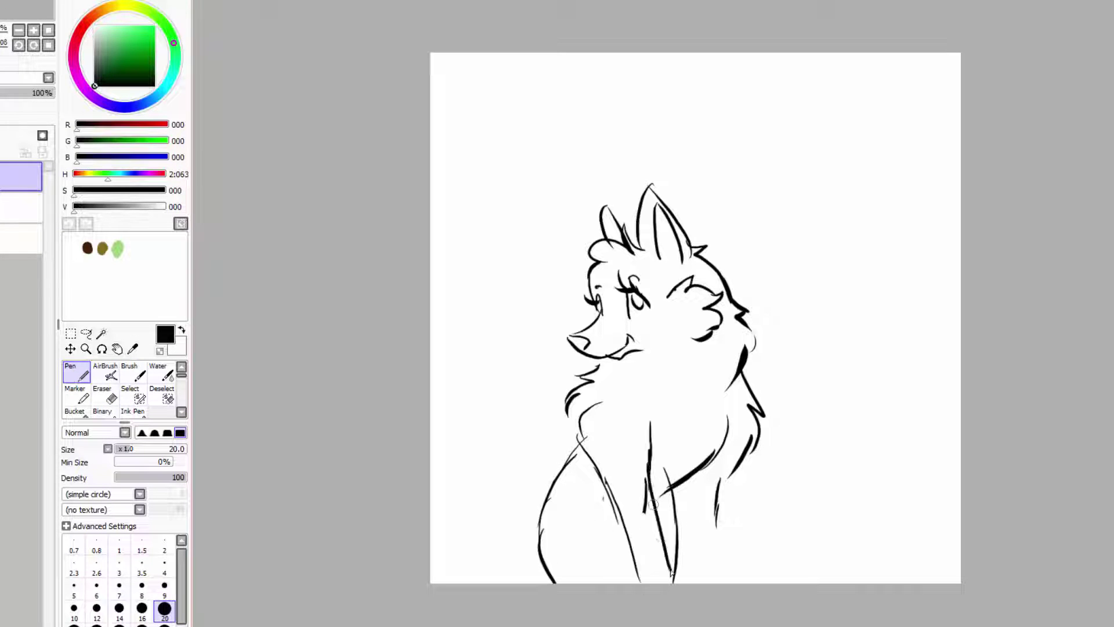
{"action": "left_click_drag", "start_coordinate": [656, 517], "coordinate": [674, 583]}
{"action": "left_click_drag", "start_coordinate": [720, 482], "coordinate": [705, 584]}
Draw the bushy tail behind the fox and add short fur strokes on its face, neck and chest
{"action": "left_click_drag", "start_coordinate": [507, 496], "coordinate": [444, 540]}
{"action": "left_click_drag", "start_coordinate": [472, 519], "coordinate": [431, 566]}
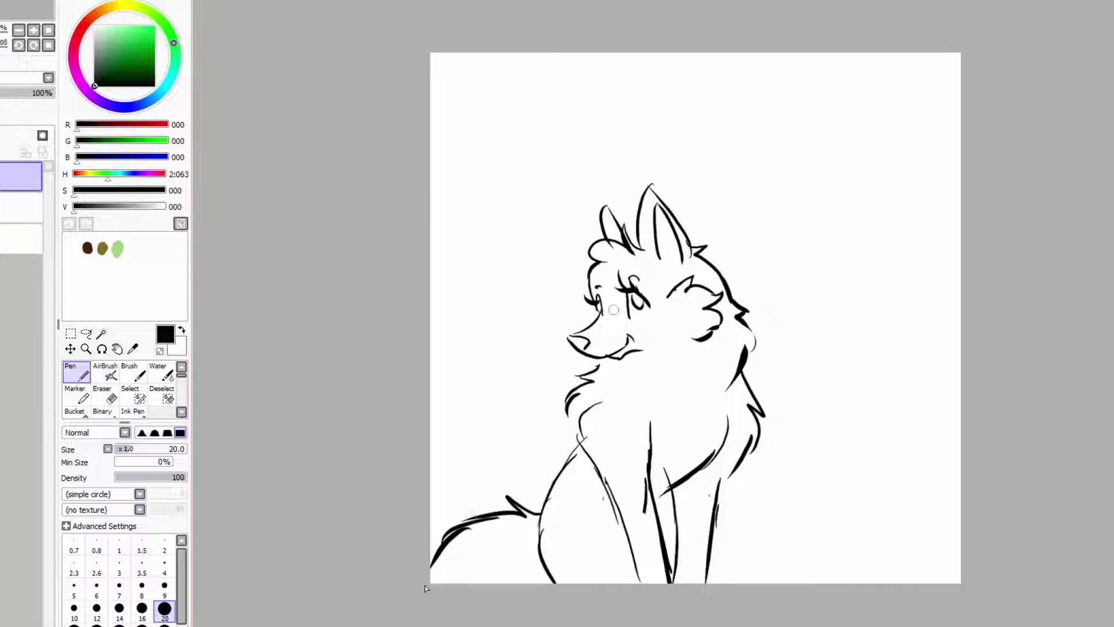
{"action": "left_click_drag", "start_coordinate": [616, 300], "coordinate": [621, 318]}
{"action": "left_click_drag", "start_coordinate": [580, 408], "coordinate": [587, 387]}
{"action": "left_click_drag", "start_coordinate": [704, 385], "coordinate": [677, 428]}
{"action": "left_click_drag", "start_coordinate": [668, 371], "coordinate": [656, 406]}
{"action": "left_click_drag", "start_coordinate": [674, 388], "coordinate": [674, 413]}
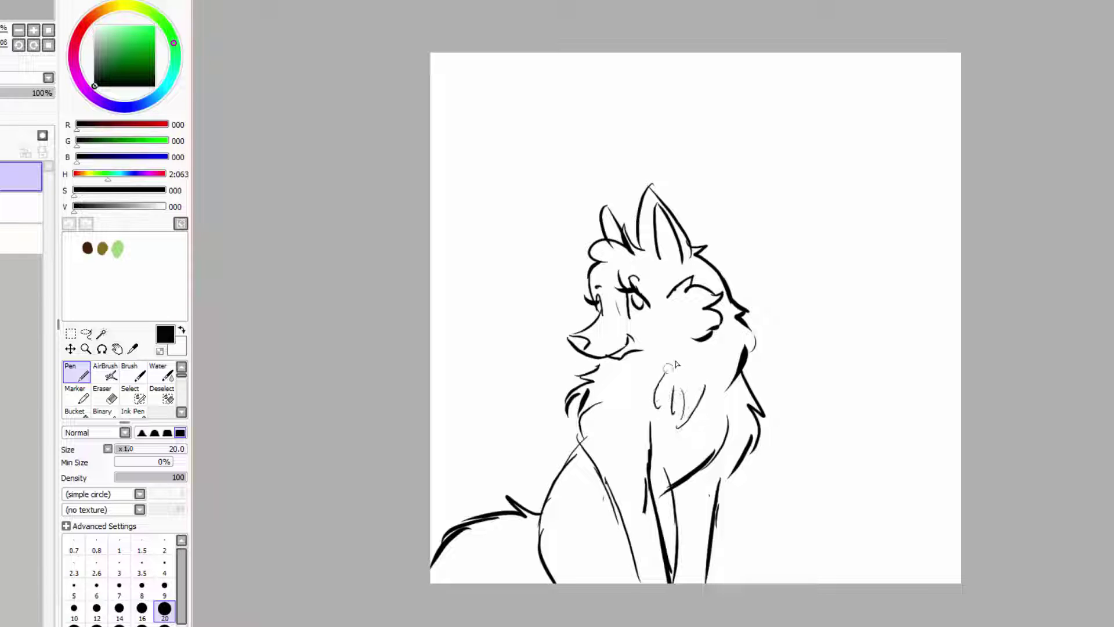
Outline a butterfly above the fox's back on Layer6 in dark teal (RGB 0, 81, 75)
{"action": "left_click", "coordinate": [21, 207]}
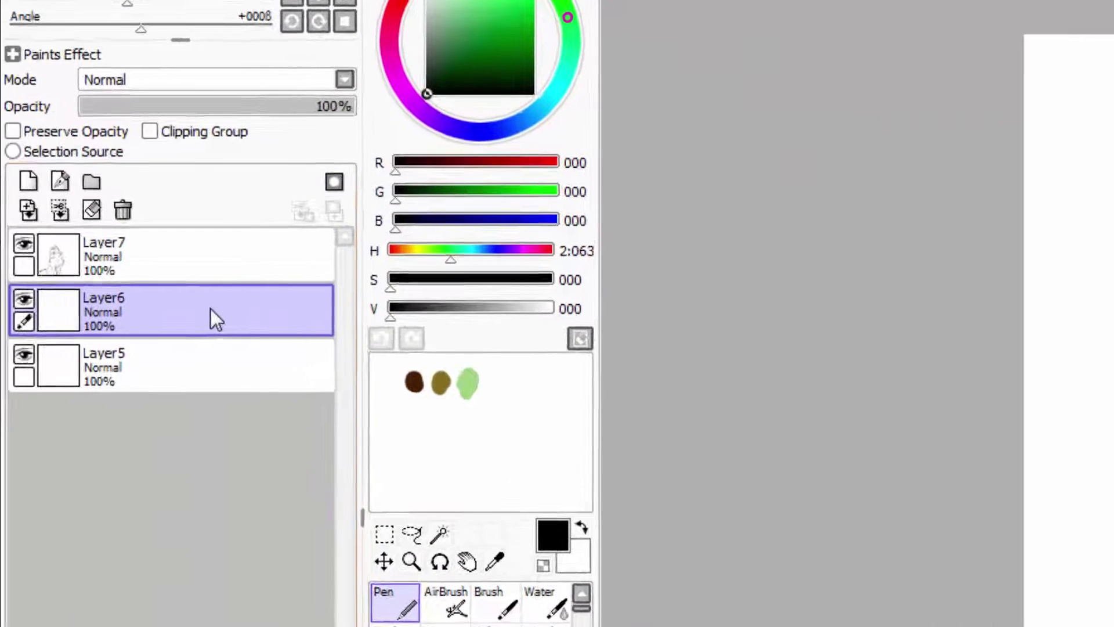
{"action": "left_click", "coordinate": [170, 81]}
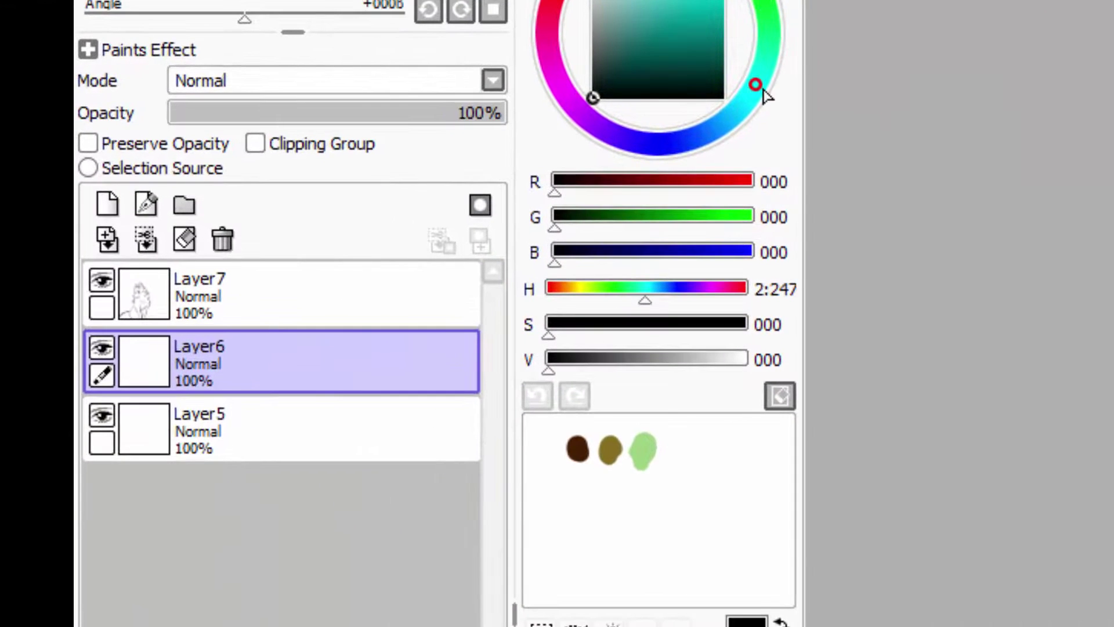
{"action": "left_click", "coordinate": [692, 57]}
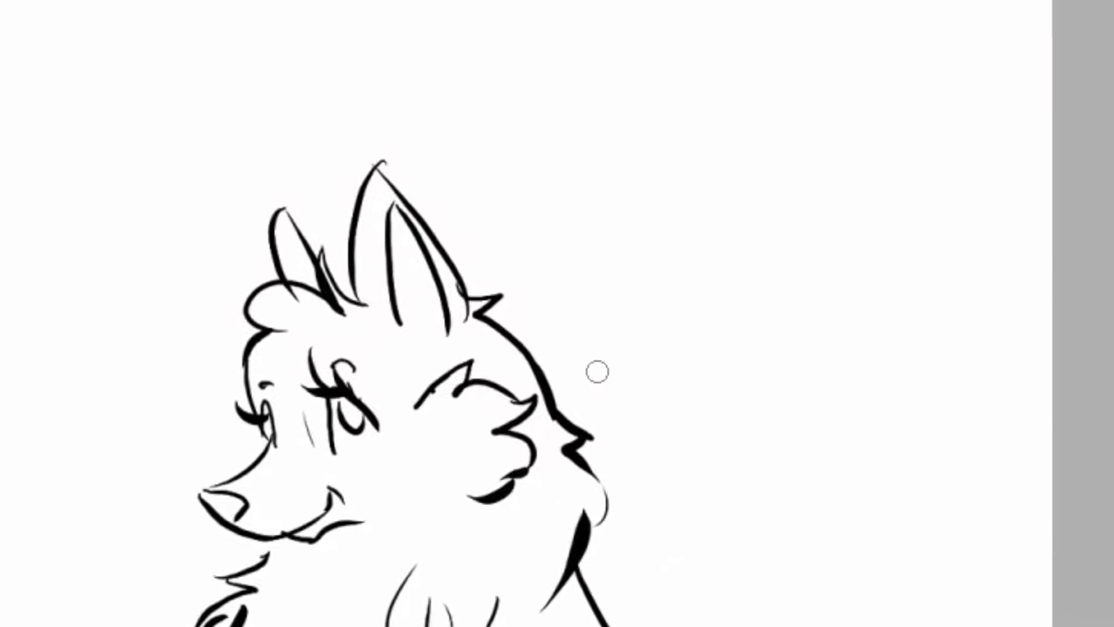
{"action": "mouse_move", "coordinate": [691, 51]}
{"action": "left_mouse_down"}
{"action": "mouse_move", "coordinate": [722, 159]}
{"action": "mouse_move", "coordinate": [792, 202]}
{"action": "mouse_move", "coordinate": [722, 218]}
{"action": "left_mouse_up"}
{"action": "left_click_drag", "start_coordinate": [642, 127], "coordinate": [719, 217]}
{"action": "mouse_move", "coordinate": [649, 125]}
{"action": "left_mouse_down"}
{"action": "mouse_move", "coordinate": [559, 73]}
{"action": "mouse_move", "coordinate": [638, 44]}
{"action": "mouse_move", "coordinate": [574, 132]}
{"action": "left_mouse_up"}
{"action": "mouse_move", "coordinate": [575, 144]}
{"action": "left_mouse_down"}
{"action": "mouse_move", "coordinate": [653, 195]}
{"action": "mouse_move", "coordinate": [656, 259]}
{"action": "left_mouse_up"}
{"action": "left_click_drag", "start_coordinate": [666, 264], "coordinate": [730, 229]}
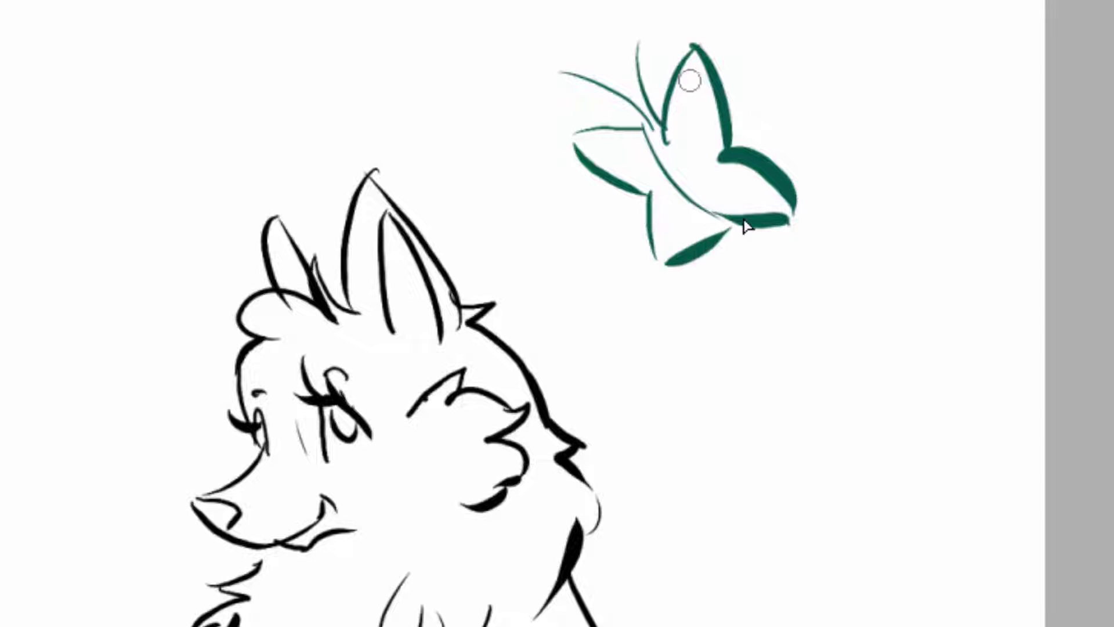
Add small markings to the butterfly's wing tips and thicken its head and body
{"action": "left_click_drag", "start_coordinate": [685, 77], "coordinate": [709, 93]}
{"action": "left_click_drag", "start_coordinate": [778, 217], "coordinate": [775, 199]}
{"action": "left_click_drag", "start_coordinate": [660, 215], "coordinate": [680, 244]}
{"action": "left_click_drag", "start_coordinate": [607, 143], "coordinate": [610, 174]}
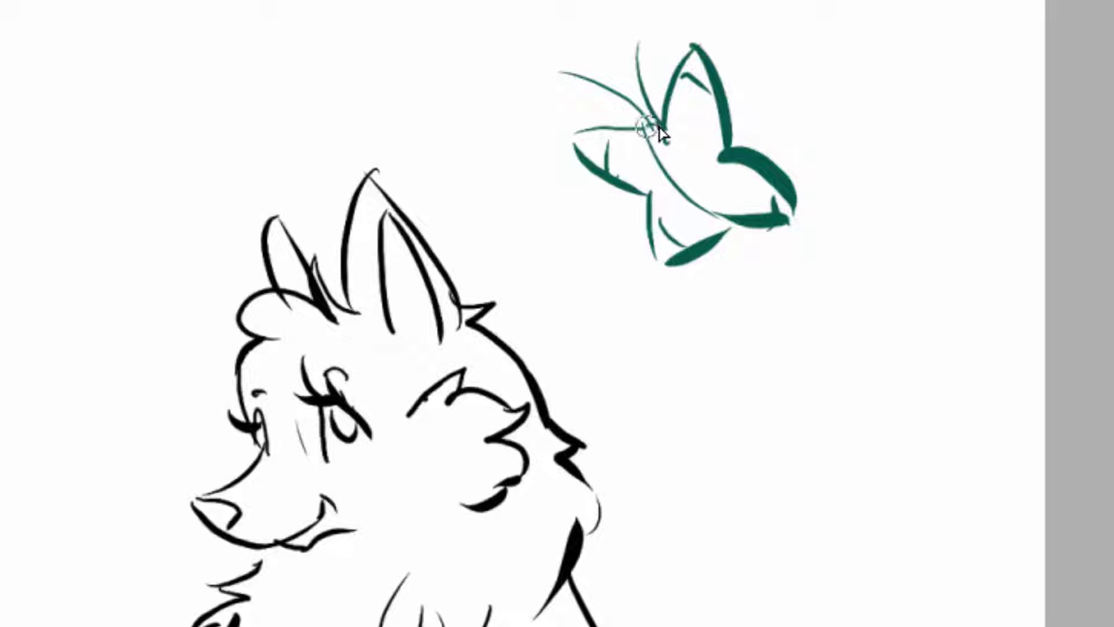
{"action": "mouse_move", "coordinate": [647, 127]}
{"action": "left_mouse_down"}
{"action": "mouse_move", "coordinate": [672, 183]}
{"action": "mouse_move", "coordinate": [654, 138]}
{"action": "mouse_move", "coordinate": [714, 224]}
{"action": "left_mouse_up"}
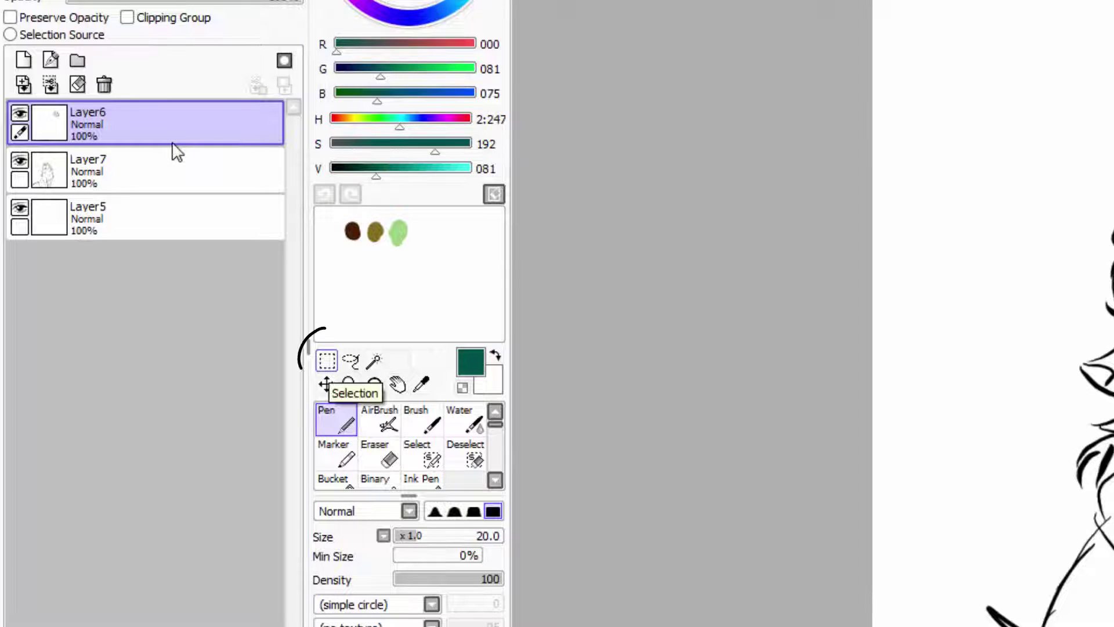
Enclose the butterfly on Layer6 in a rectangular selection and start the Transform mode on it
{"action": "left_click", "coordinate": [326, 360]}
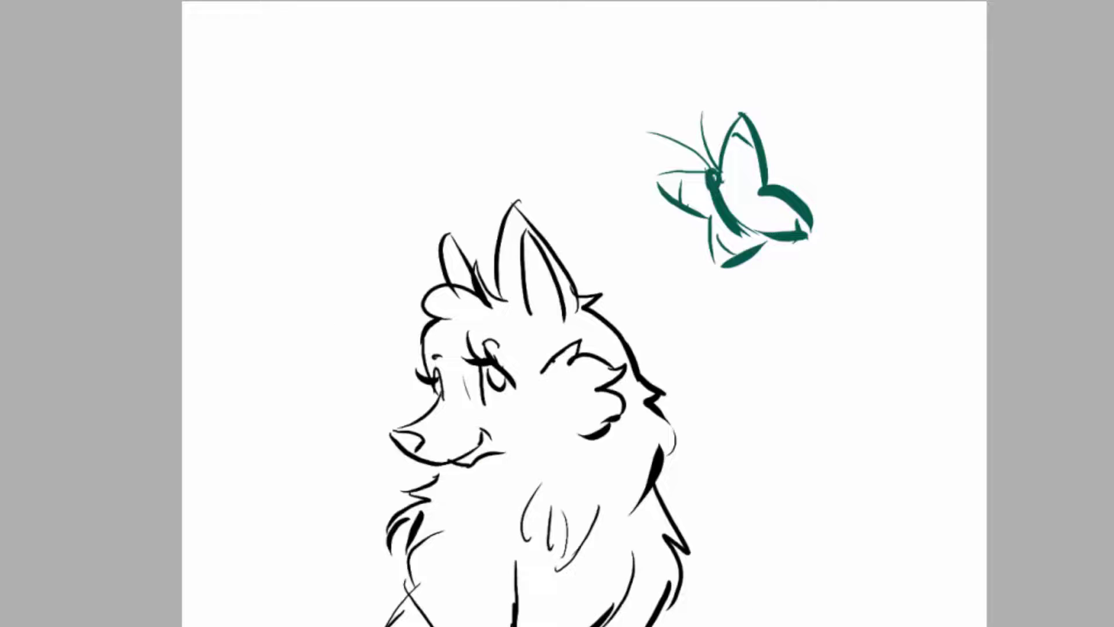
{"action": "left_click_drag", "start_coordinate": [578, 63], "coordinate": [867, 289]}
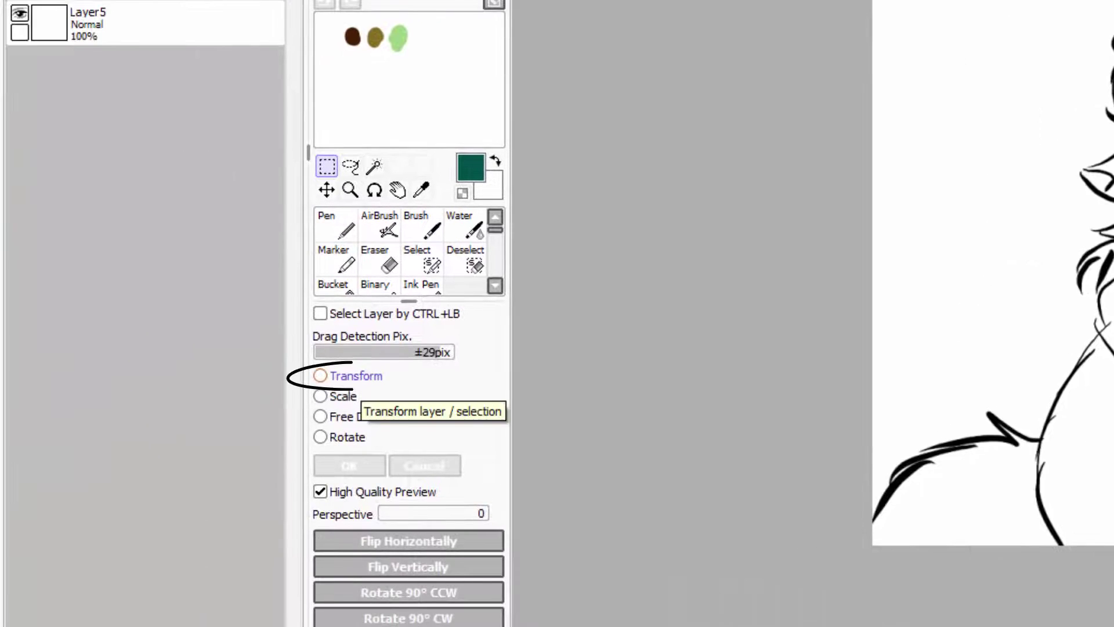
{"action": "left_click", "coordinate": [105, 459]}
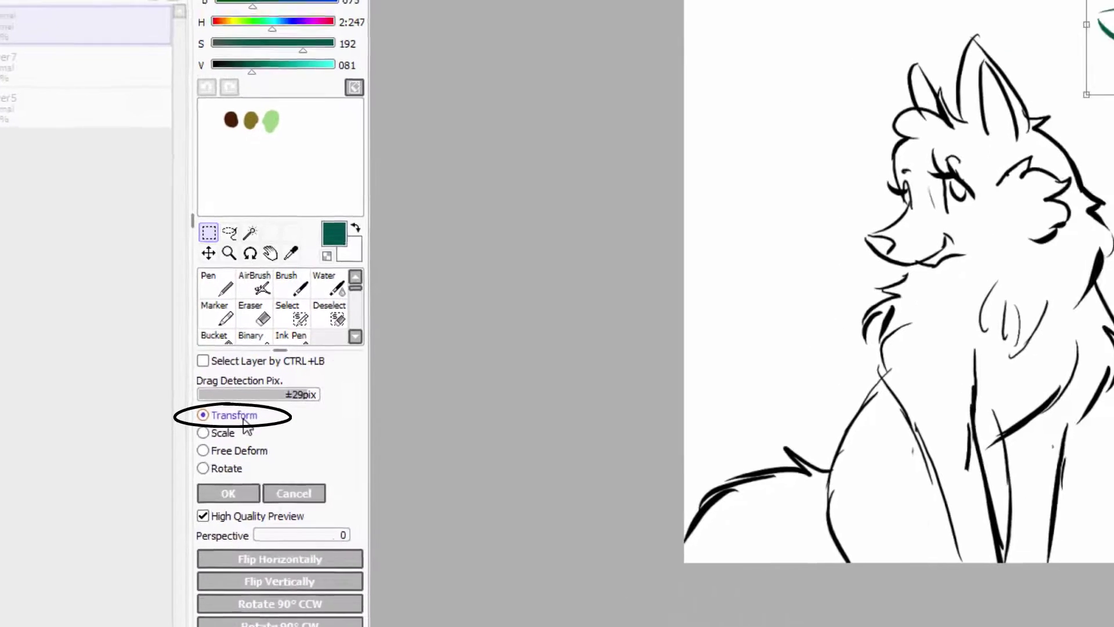
Switch the selection's transform mode through Scale, Rotate and Free Deform, ending on Transform
{"action": "left_click", "coordinate": [96, 472]}
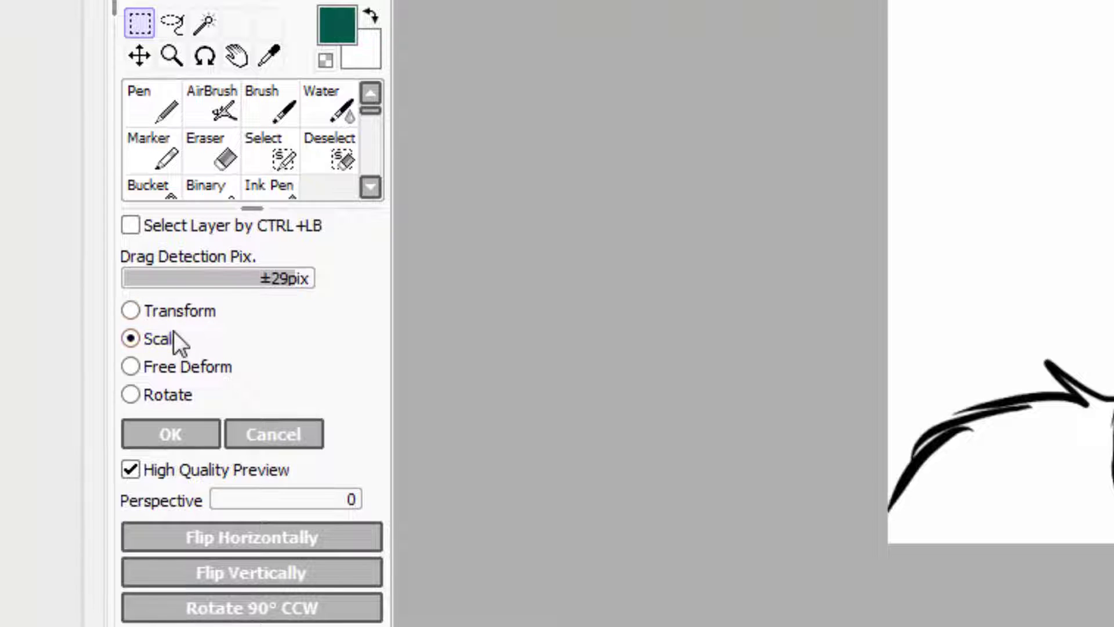
{"action": "left_click", "coordinate": [175, 310]}
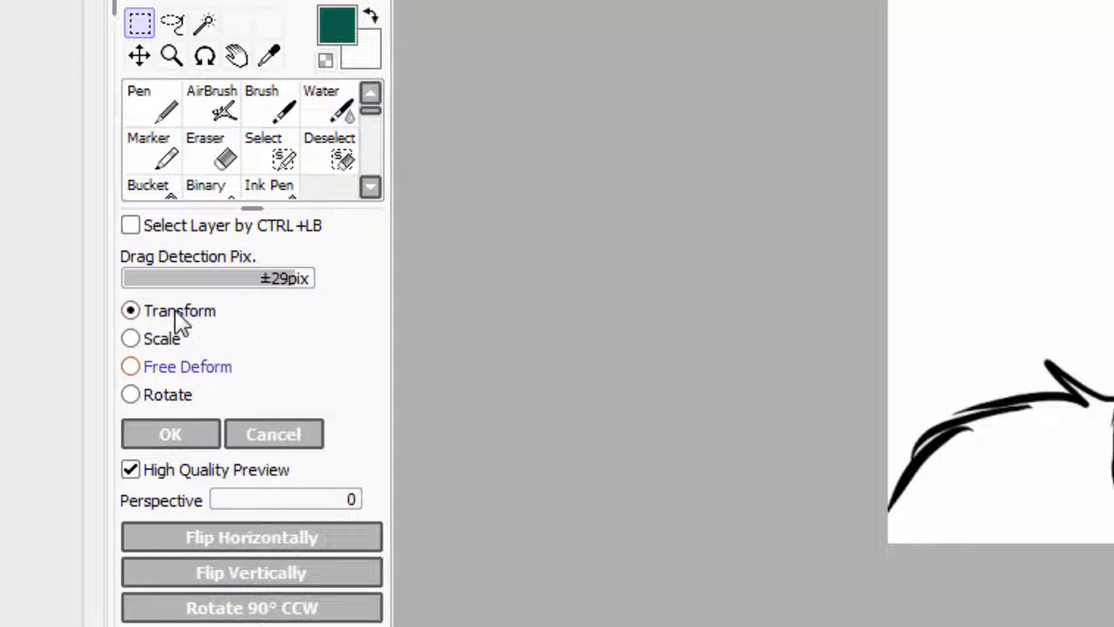
{"action": "left_click", "coordinate": [185, 394]}
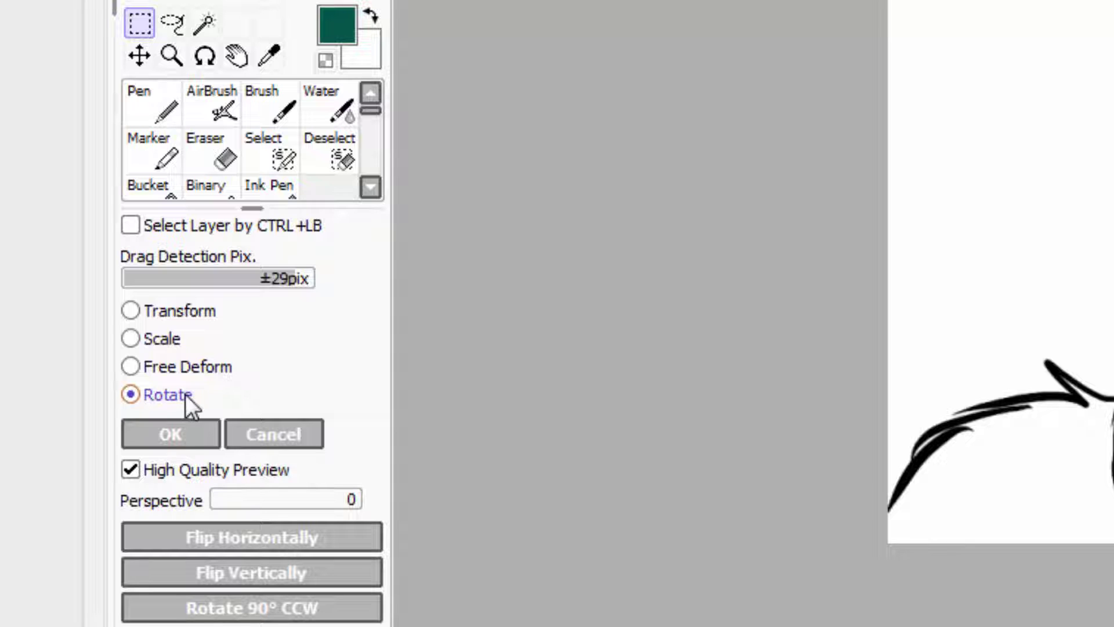
{"action": "left_click", "coordinate": [210, 368]}
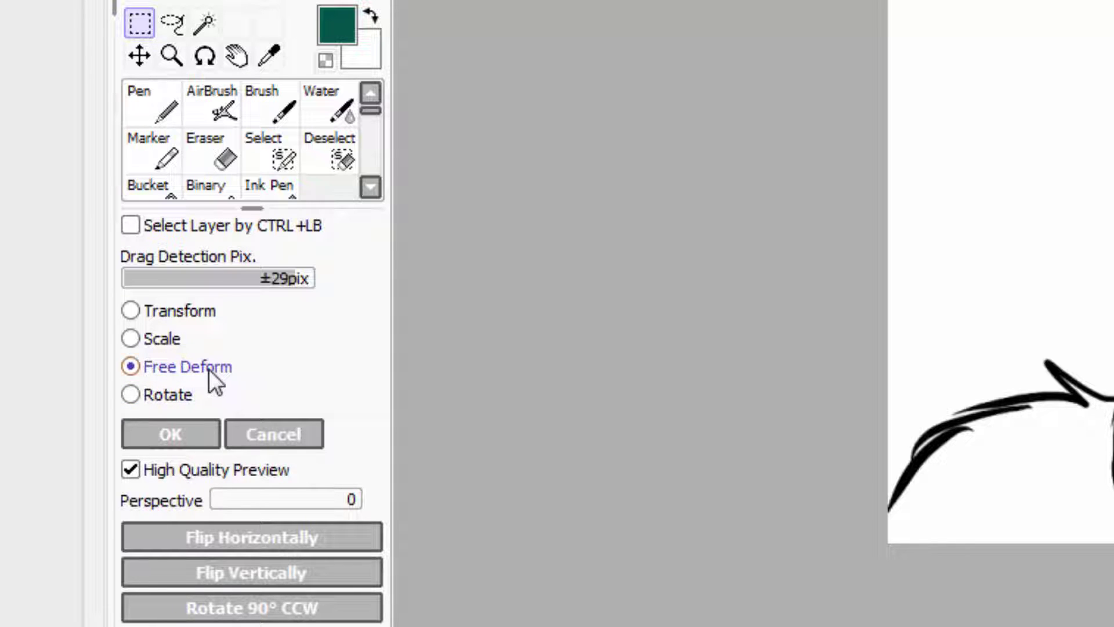
{"action": "left_click", "coordinate": [185, 316]}
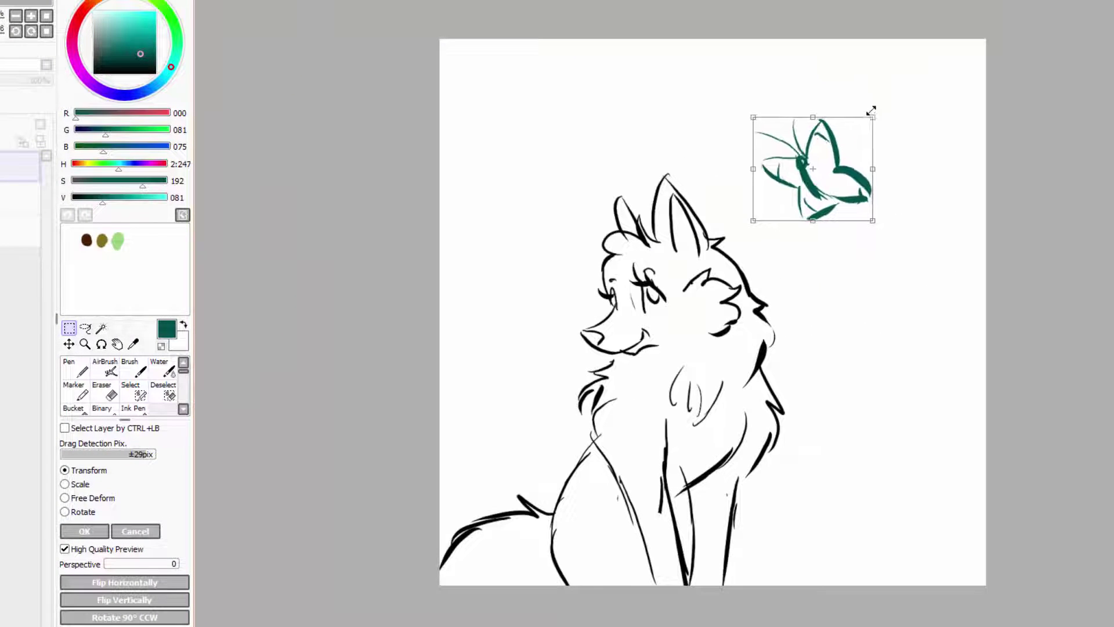
Enlarge the butterfly, move it down closer to the fox's head, and apply the transformation
{"action": "left_click_drag", "start_coordinate": [869, 111], "coordinate": [893, 95]}
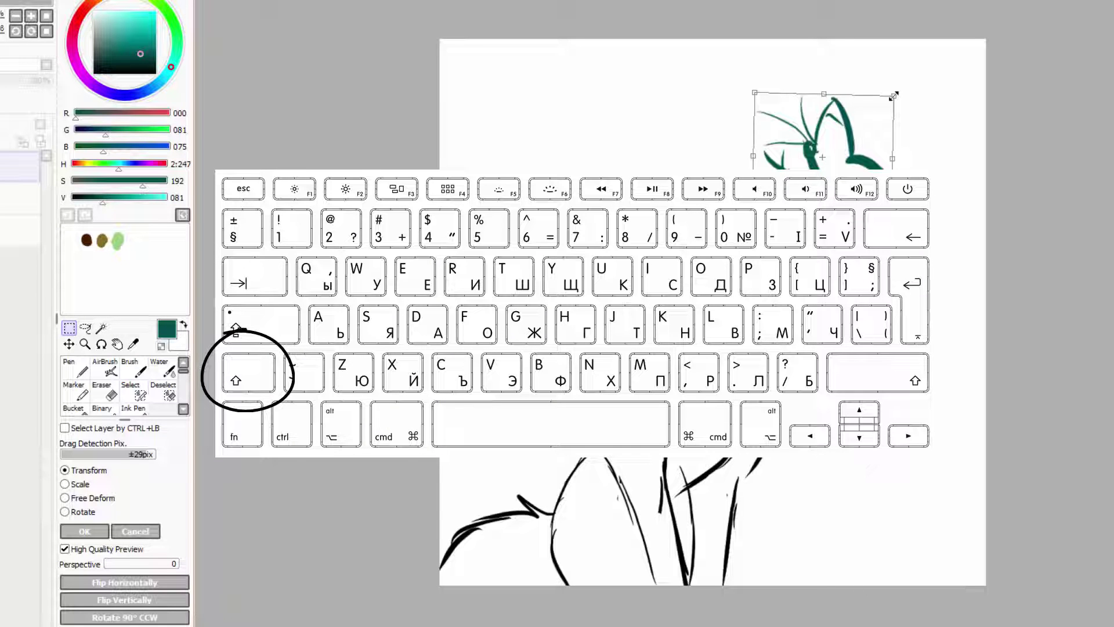
{"action": "left_click_drag", "start_coordinate": [893, 94], "coordinate": [922, 90]}
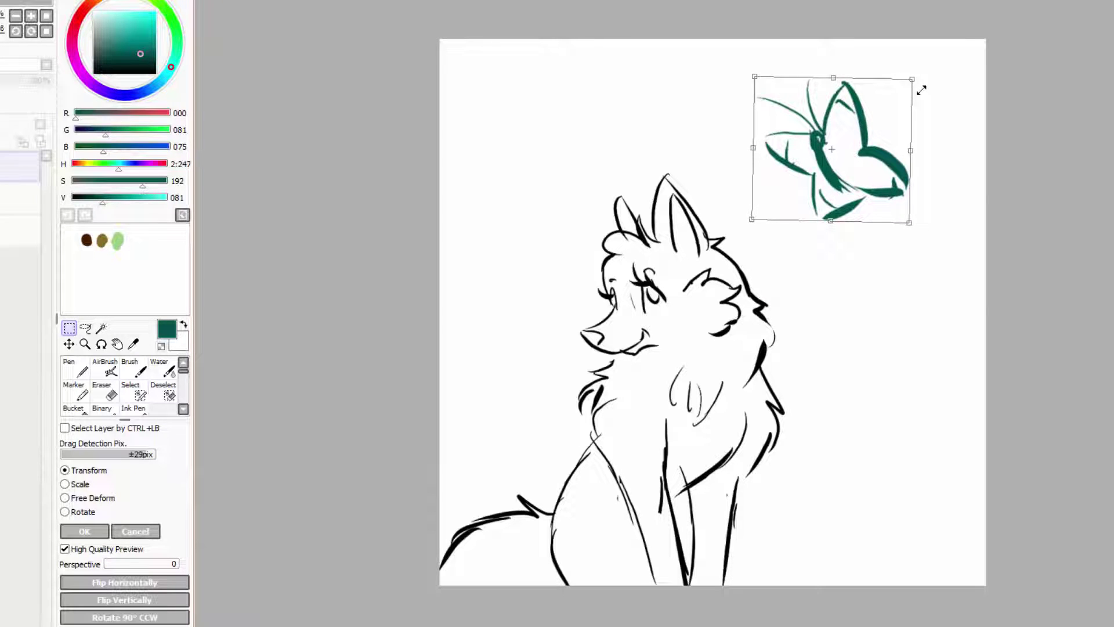
{"action": "left_click_drag", "start_coordinate": [879, 162], "coordinate": [817, 273]}
{"action": "key", "text": "Return"}
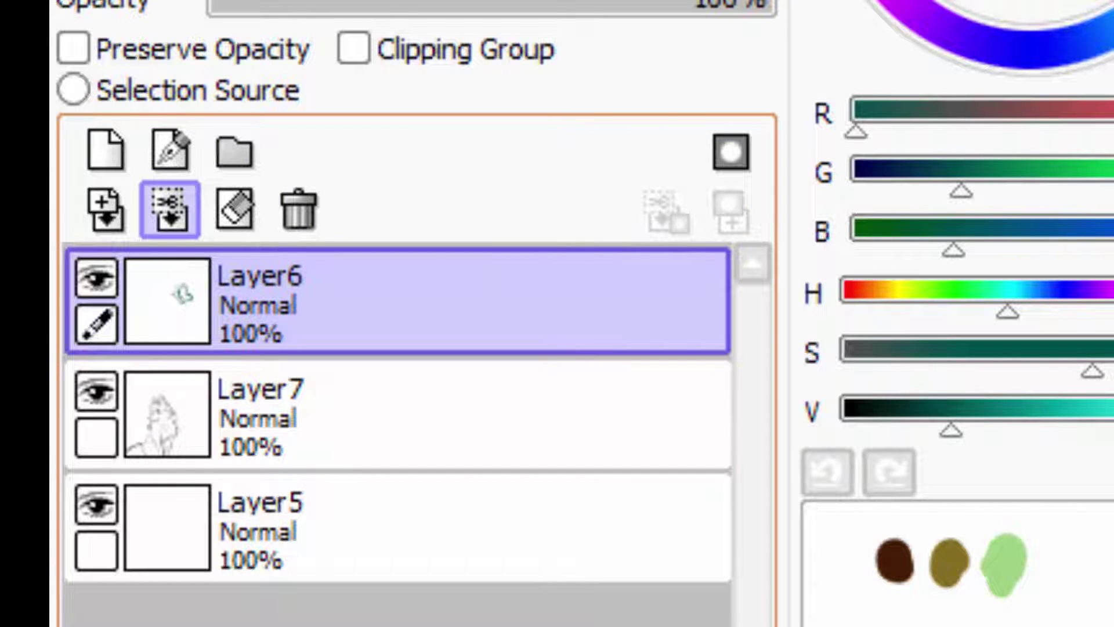
Merge Layer6 down into Layer7, try transforming the entire merged drawing, and clear the selection
{"action": "left_click", "coordinate": [185, 219]}
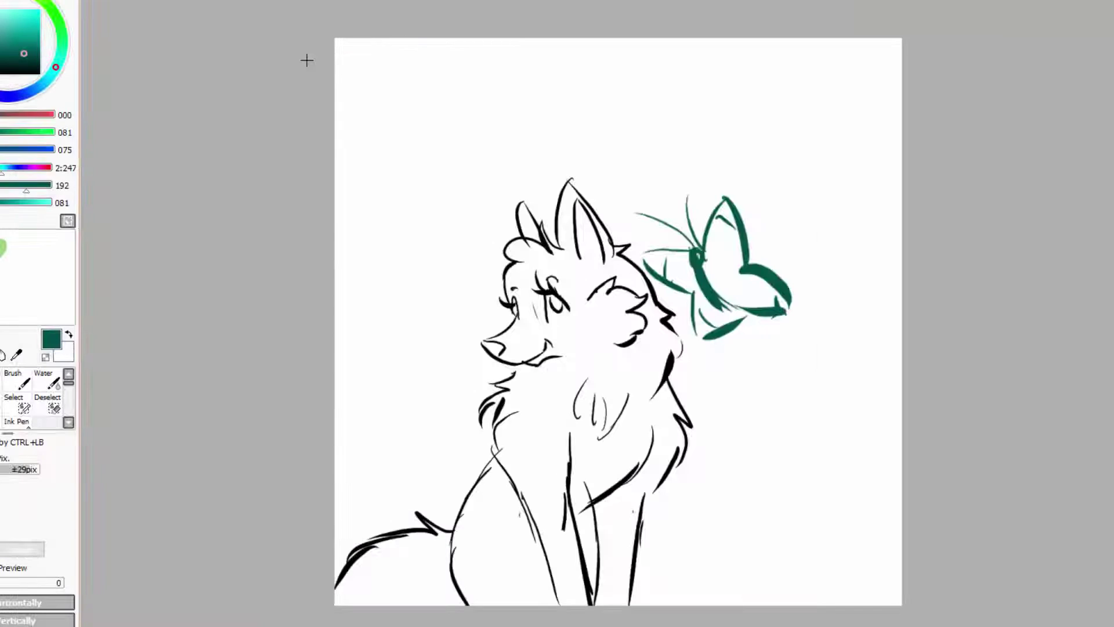
{"action": "key", "text": "ctrl+t"}
{"action": "mouse_move", "coordinate": [470, 395]}
{"action": "left_mouse_down"}
{"action": "mouse_move", "coordinate": [497, 446]}
{"action": "mouse_move", "coordinate": [488, 431]}
{"action": "left_mouse_up"}
{"action": "left_click", "coordinate": [23, 552]}
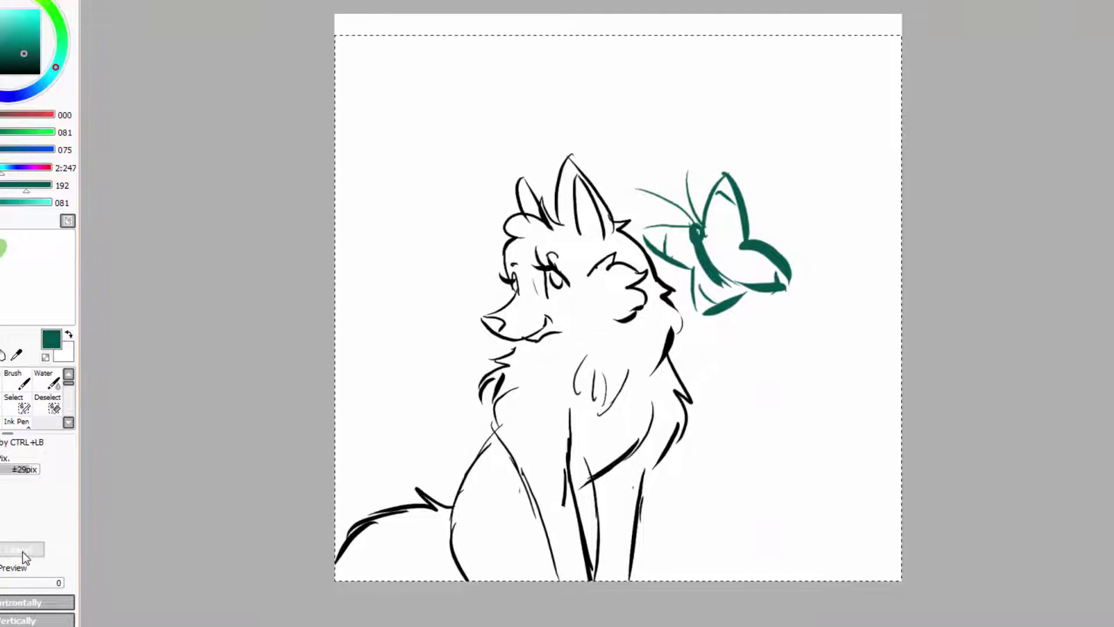
{"action": "key", "text": "ctrl+d"}
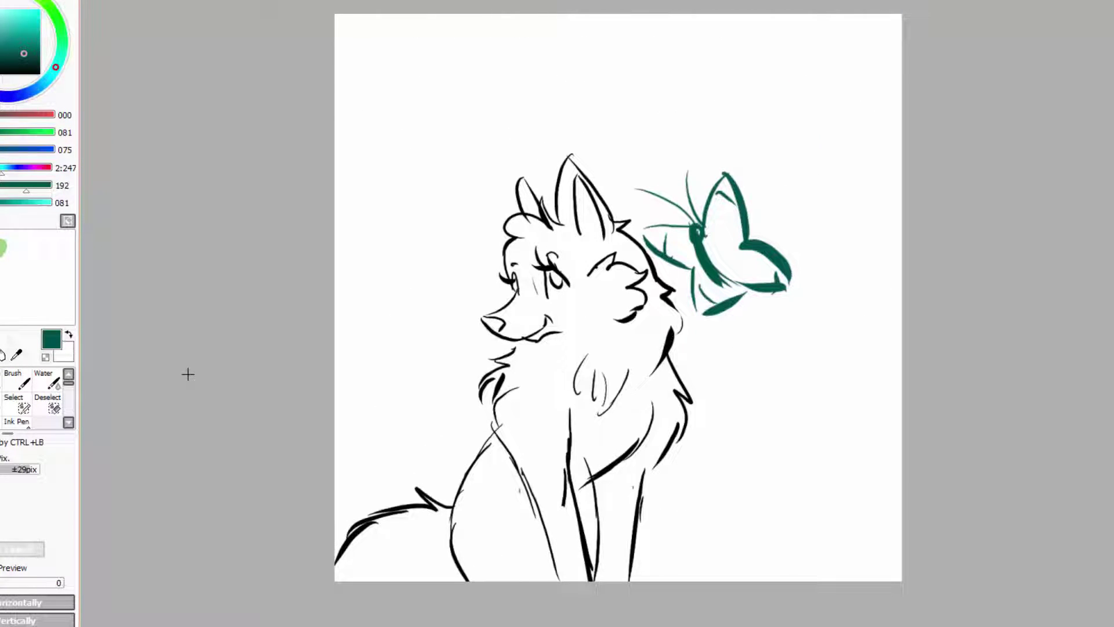
Enclose the butterfly and the nearby back of the fox's head in a rectangular selection, try a transform, and clear the selection
{"action": "left_click_drag", "start_coordinate": [822, 356], "coordinate": [626, 135]}
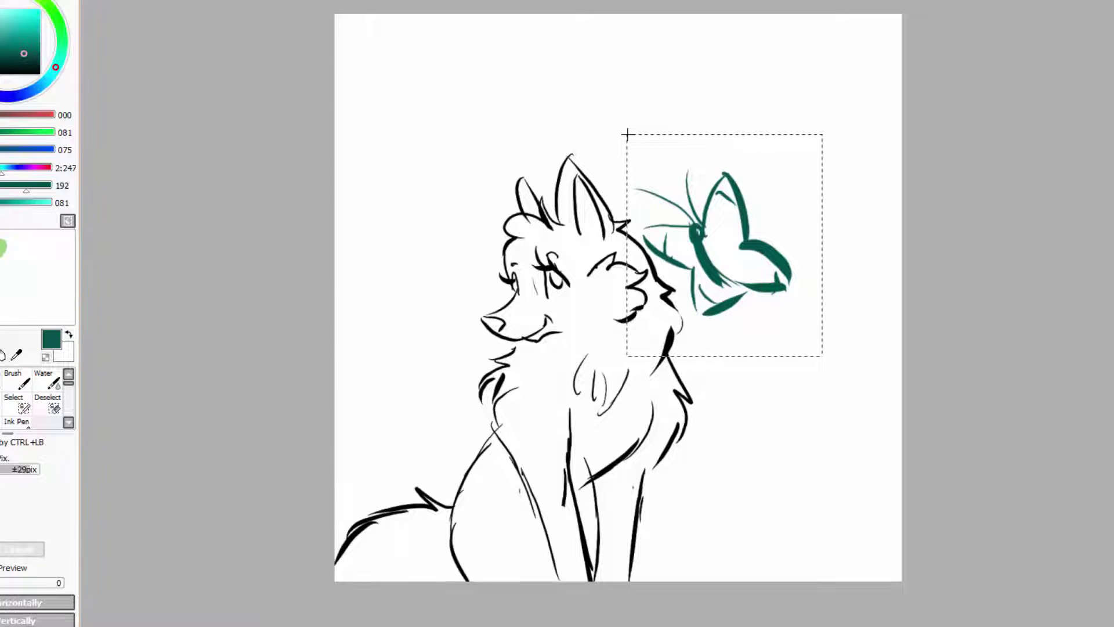
{"action": "key", "text": "ctrl+t"}
{"action": "mouse_move", "coordinate": [699, 311]}
{"action": "left_mouse_down"}
{"action": "mouse_move", "coordinate": [719, 267]}
{"action": "mouse_move", "coordinate": [788, 218]}
{"action": "mouse_move", "coordinate": [697, 313]}
{"action": "left_mouse_up"}
{"action": "key", "text": "Return"}
{"action": "key", "text": "ctrl+d"}
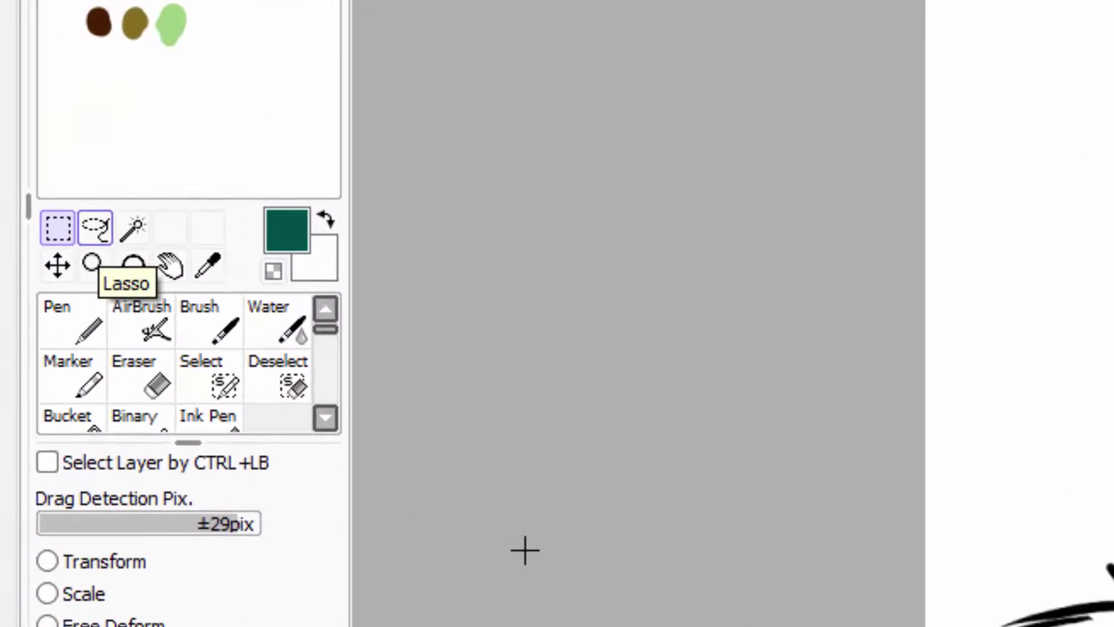
Outline only the butterfly with the Lasso, move it slightly up away from the fox, apply the transformation, and clear the selection
{"action": "left_click", "coordinate": [97, 228]}
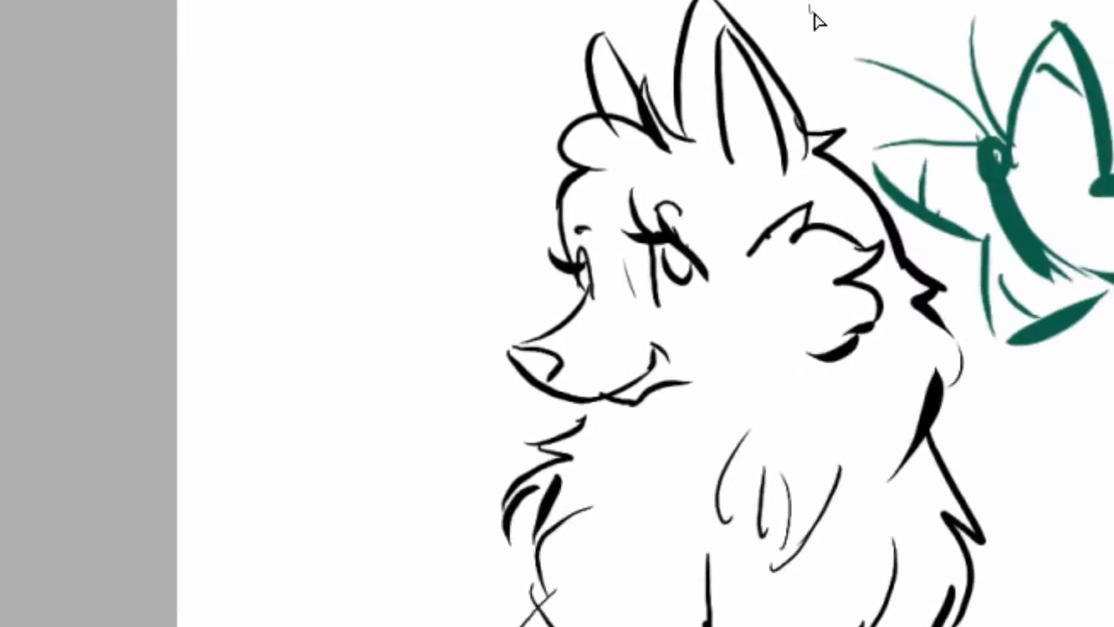
{"action": "mouse_move", "coordinate": [437, 96]}
{"action": "left_mouse_down"}
{"action": "mouse_move", "coordinate": [598, 45]}
{"action": "mouse_move", "coordinate": [747, 101]}
{"action": "mouse_move", "coordinate": [868, 354]}
{"action": "mouse_move", "coordinate": [662, 438]}
{"action": "mouse_move", "coordinate": [507, 279]}
{"action": "mouse_move", "coordinate": [447, 126]}
{"action": "left_mouse_up"}
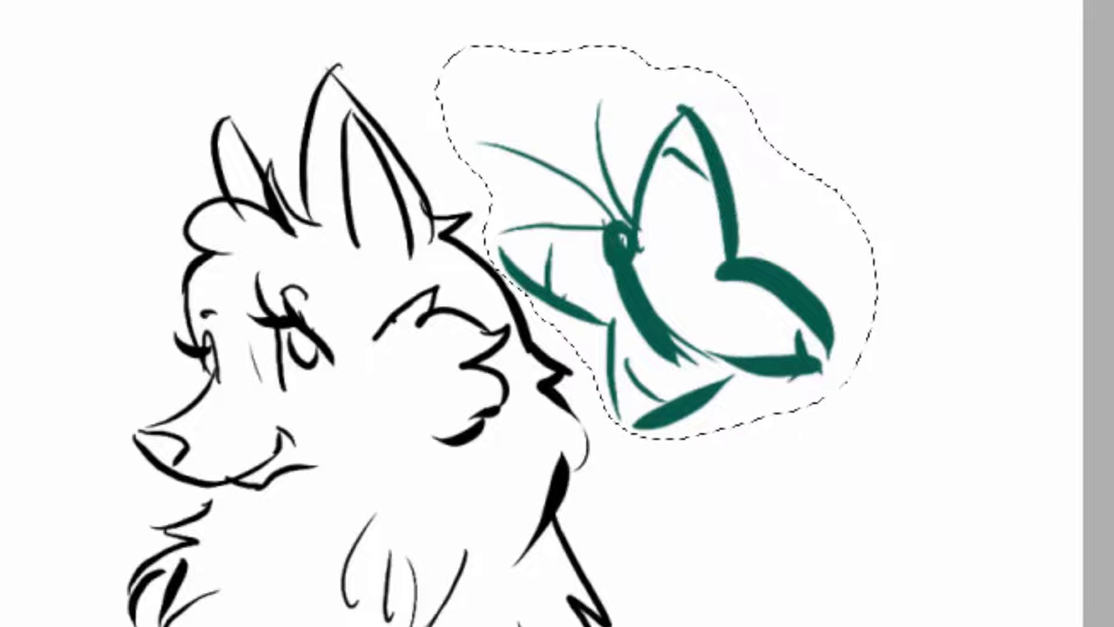
{"action": "key", "text": "ctrl+t"}
{"action": "mouse_move", "coordinate": [632, 415]}
{"action": "left_mouse_down"}
{"action": "mouse_move", "coordinate": [663, 384]}
{"action": "mouse_move", "coordinate": [680, 232]}
{"action": "left_mouse_up"}
{"action": "key", "text": "Return"}
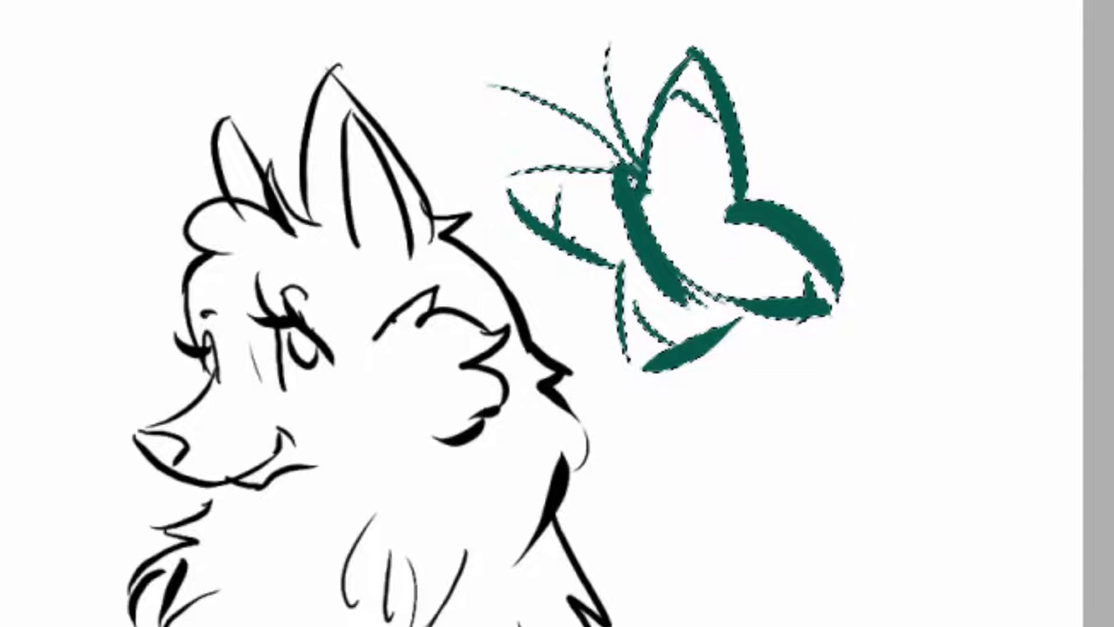
{"action": "key", "text": "ctrl+d"}
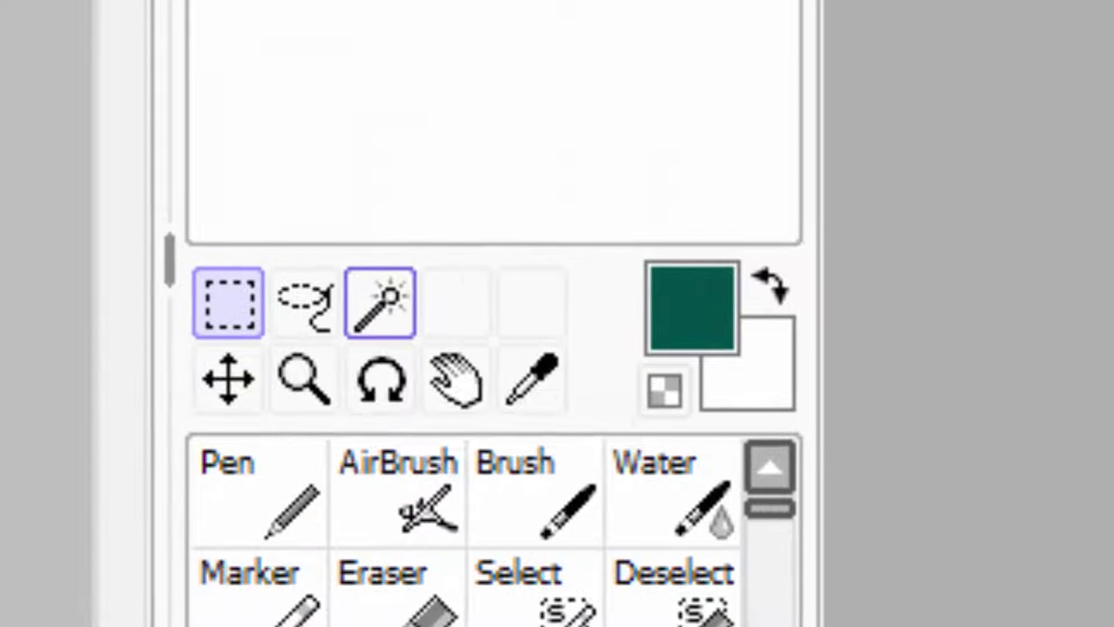
Select the fox's tail area with the Magic Wand and add the tail, hip, front leg and lower chest lines to the selection
{"action": "left_click", "coordinate": [406, 326]}
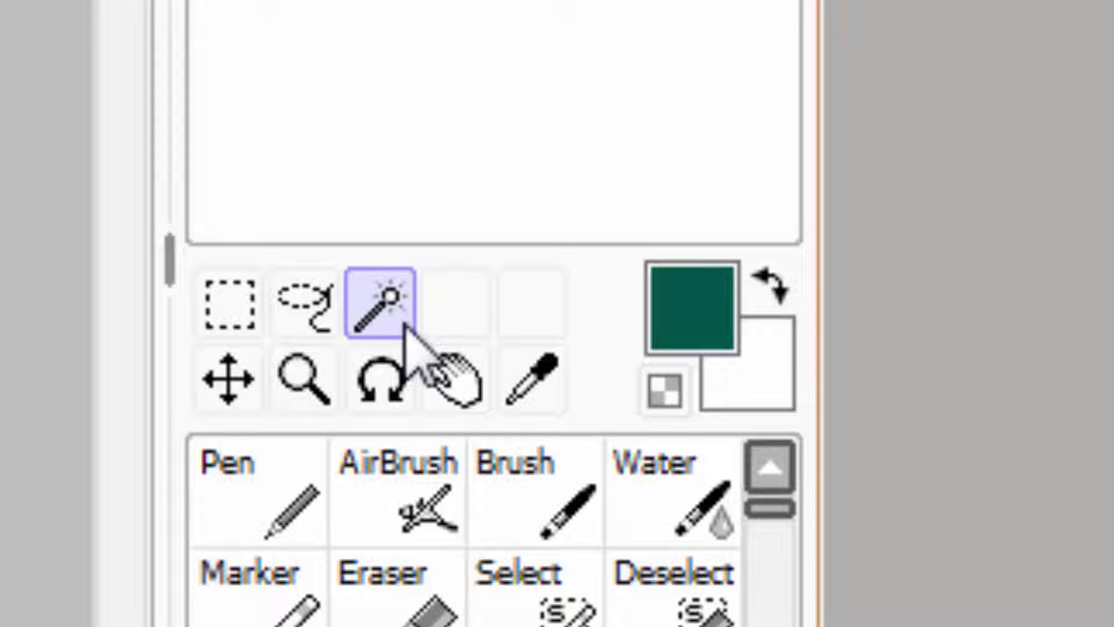
{"action": "left_click", "coordinate": [311, 320]}
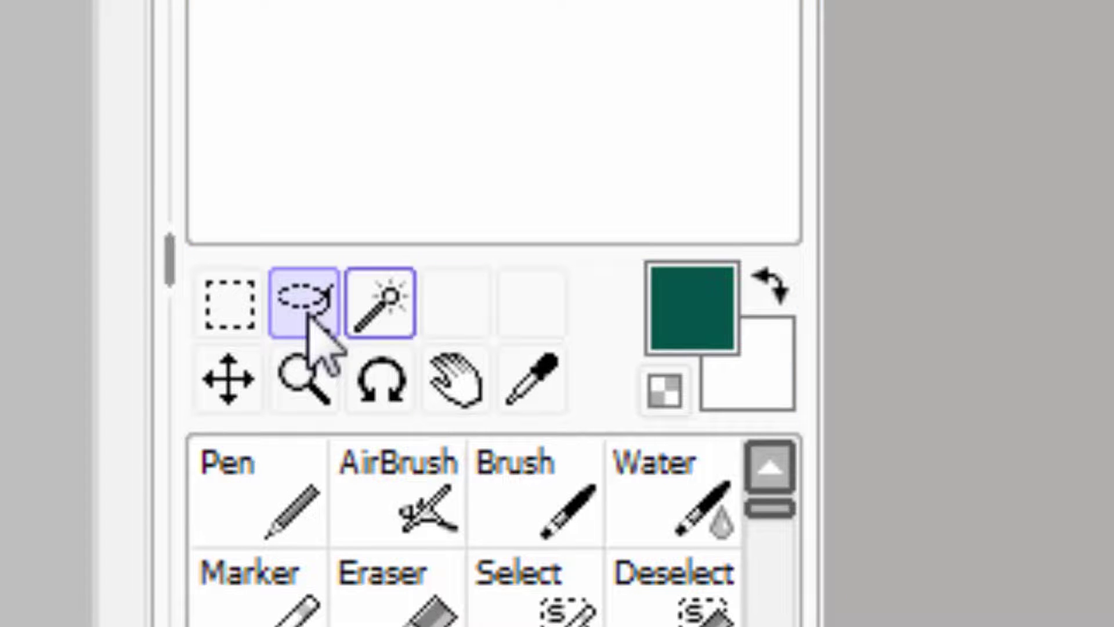
{"action": "left_click", "coordinate": [387, 290]}
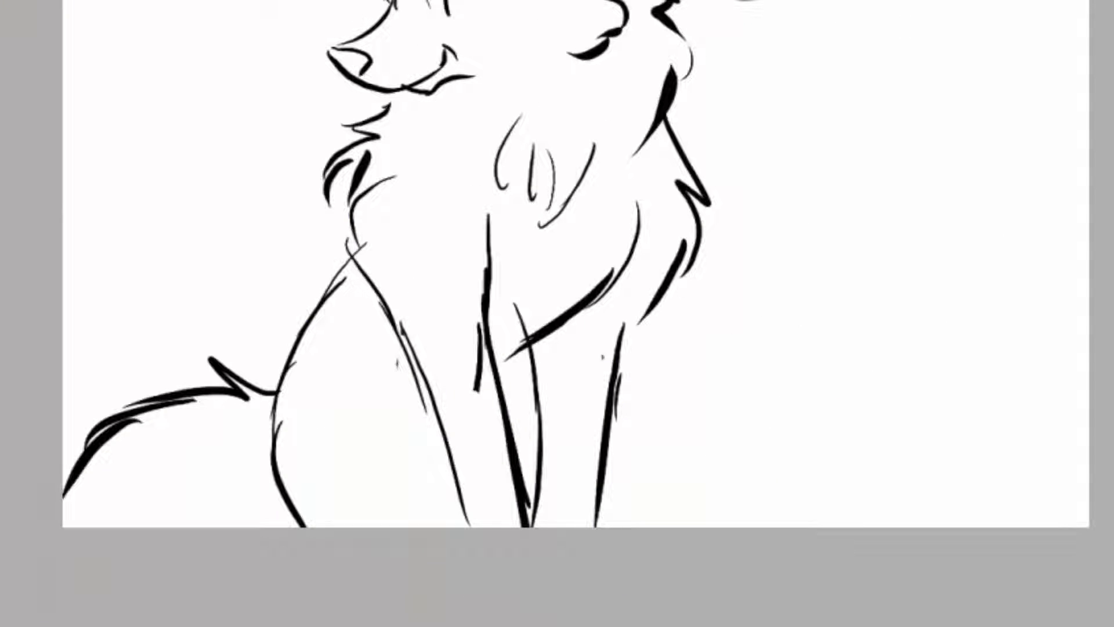
{"action": "left_click", "coordinate": [149, 459]}
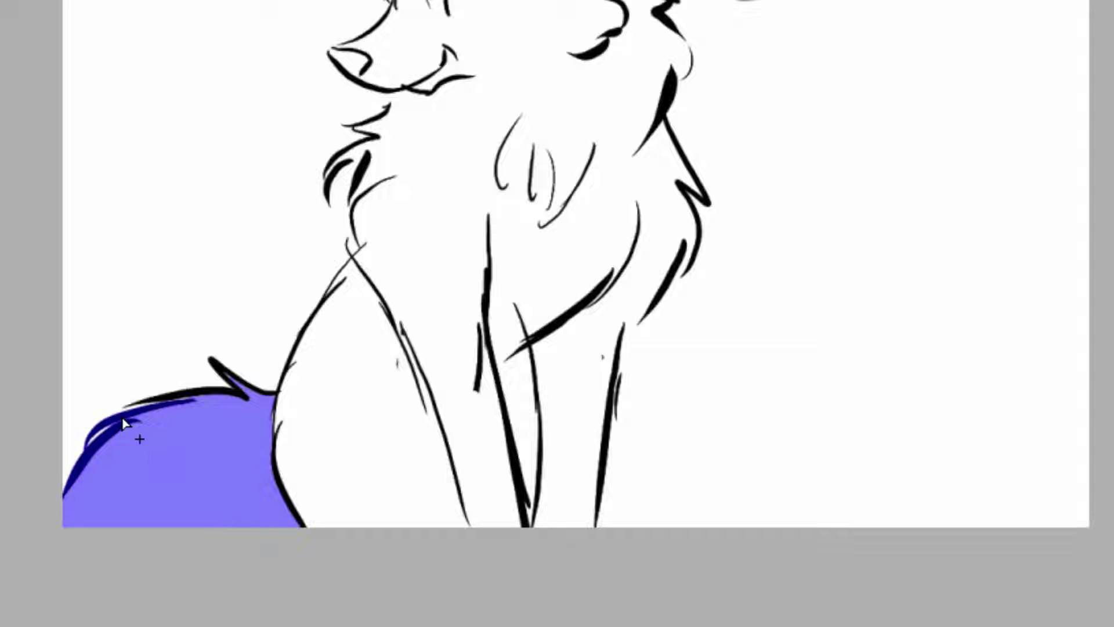
{"action": "left_click", "coordinate": [180, 401], "text": "shift"}
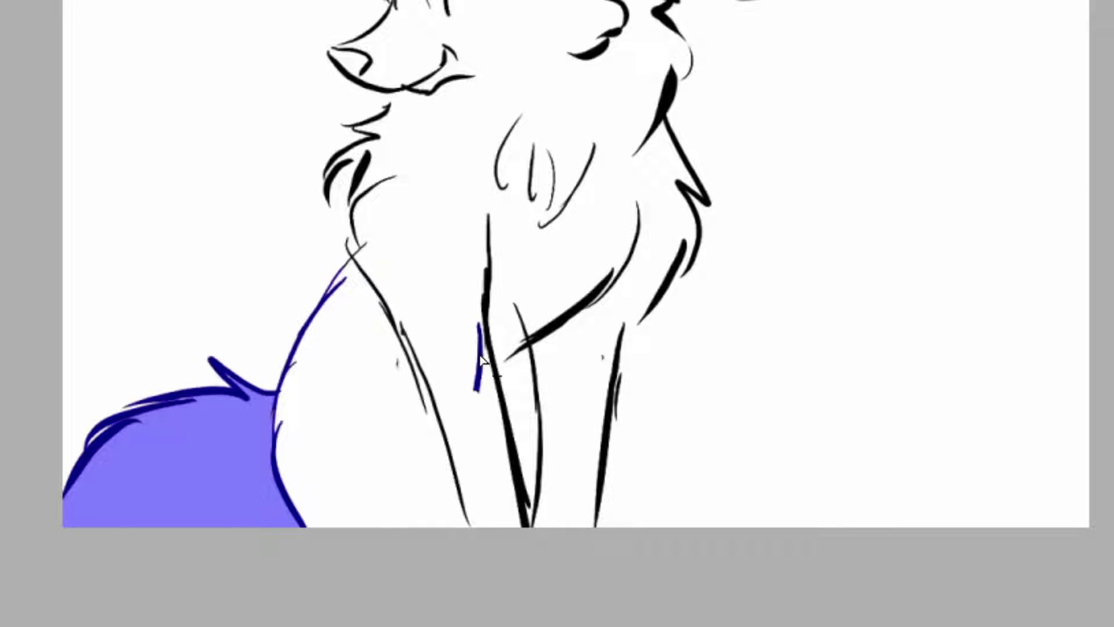
{"action": "left_click", "coordinate": [489, 314], "text": "shift"}
{"action": "left_click", "coordinate": [550, 336], "text": "shift"}
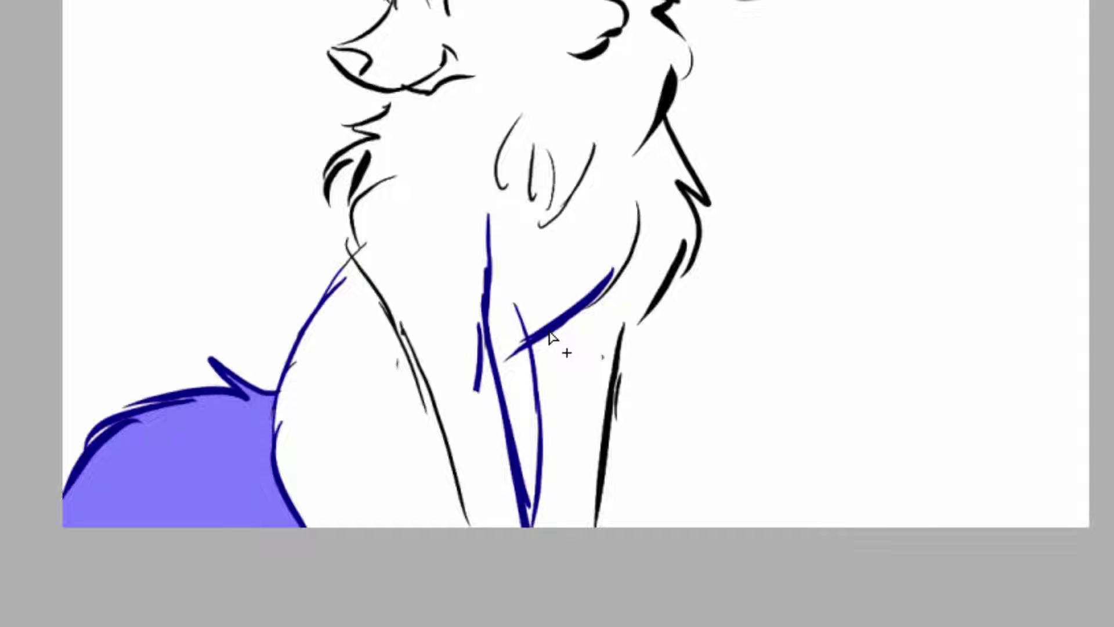
Paint the selected tail, hip line and part of the front leg line teal, deselect, and add two lighter teal strokes above the tail
{"action": "key", "text": "b"}
{"action": "mouse_move", "coordinate": [116, 464]}
{"action": "left_mouse_down"}
{"action": "mouse_move", "coordinate": [236, 313]}
{"action": "mouse_move", "coordinate": [444, 372]}
{"action": "mouse_move", "coordinate": [454, 419]}
{"action": "left_mouse_up"}
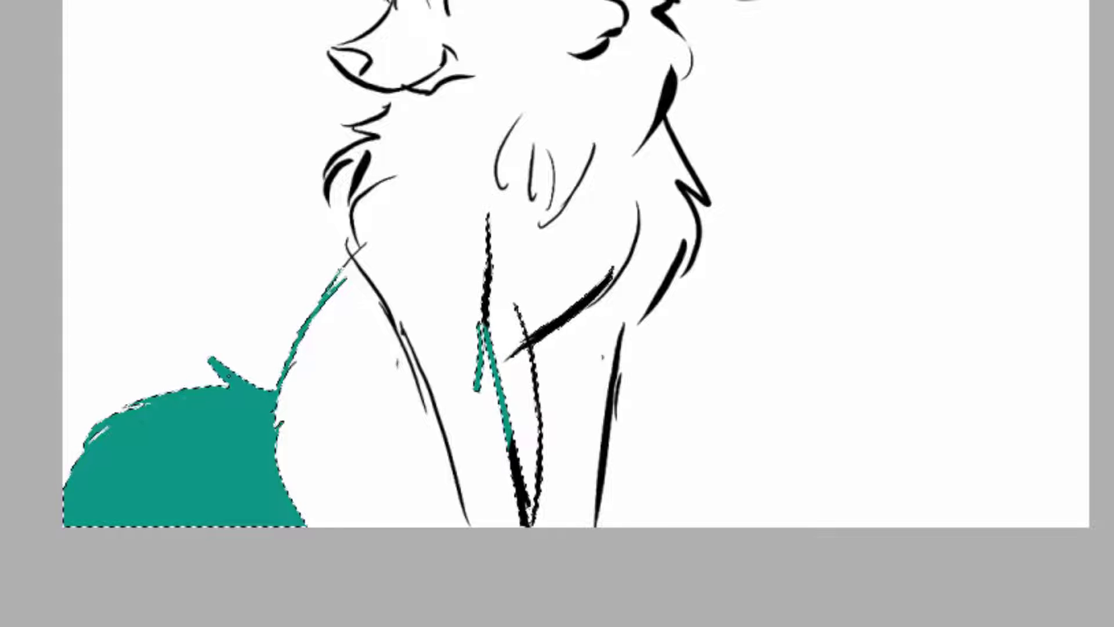
{"action": "key", "text": "ctrl+d"}
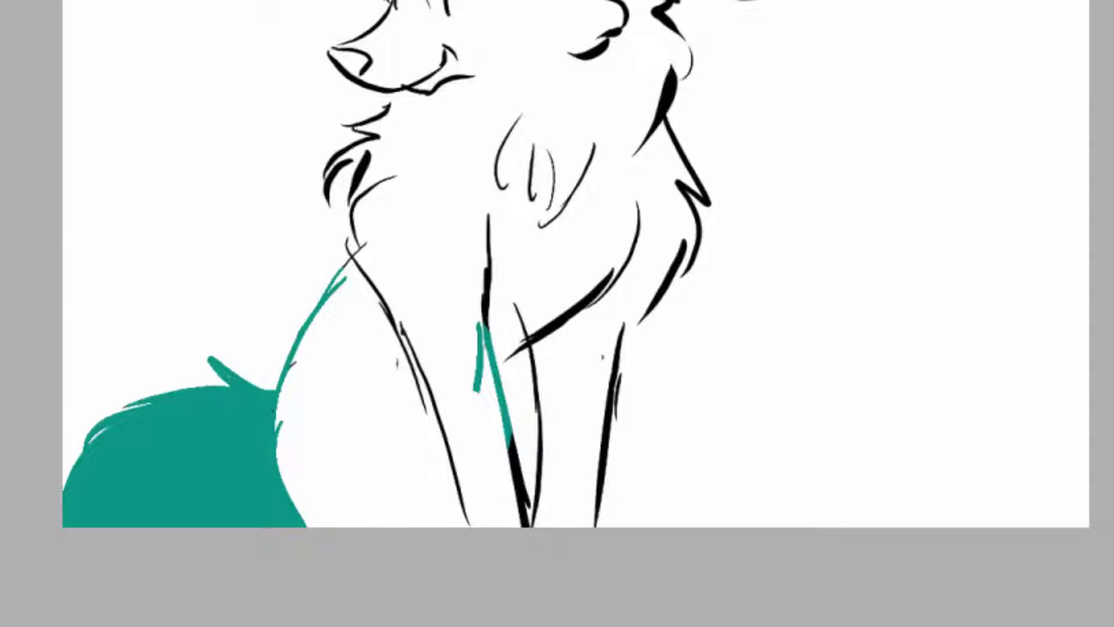
{"action": "left_click_drag", "start_coordinate": [296, 343], "coordinate": [222, 257]}
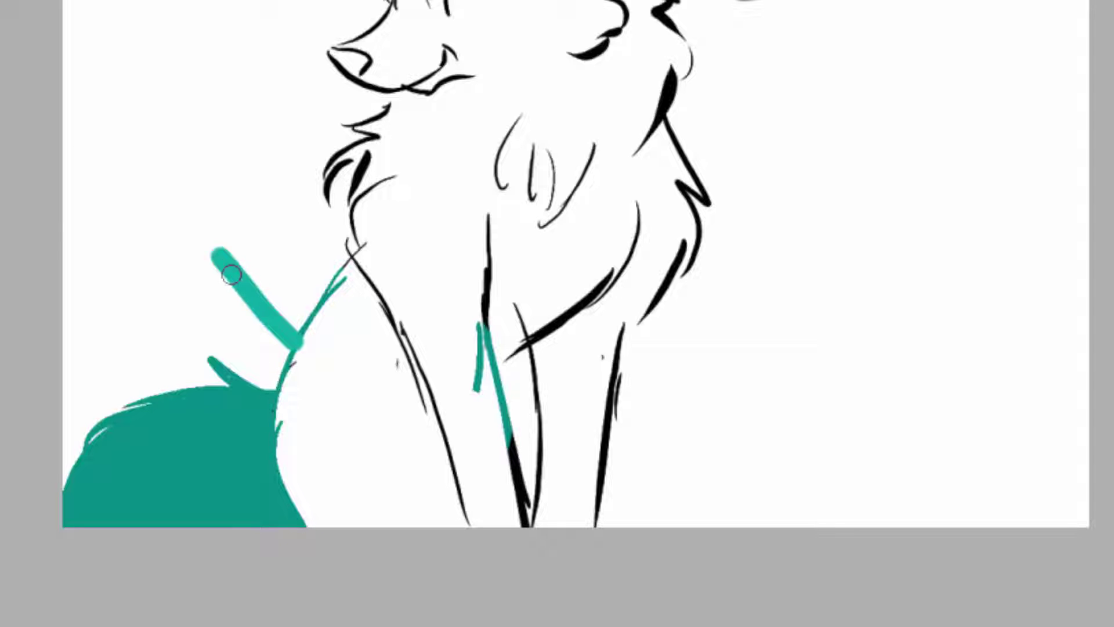
{"action": "left_click_drag", "start_coordinate": [224, 264], "coordinate": [261, 319]}
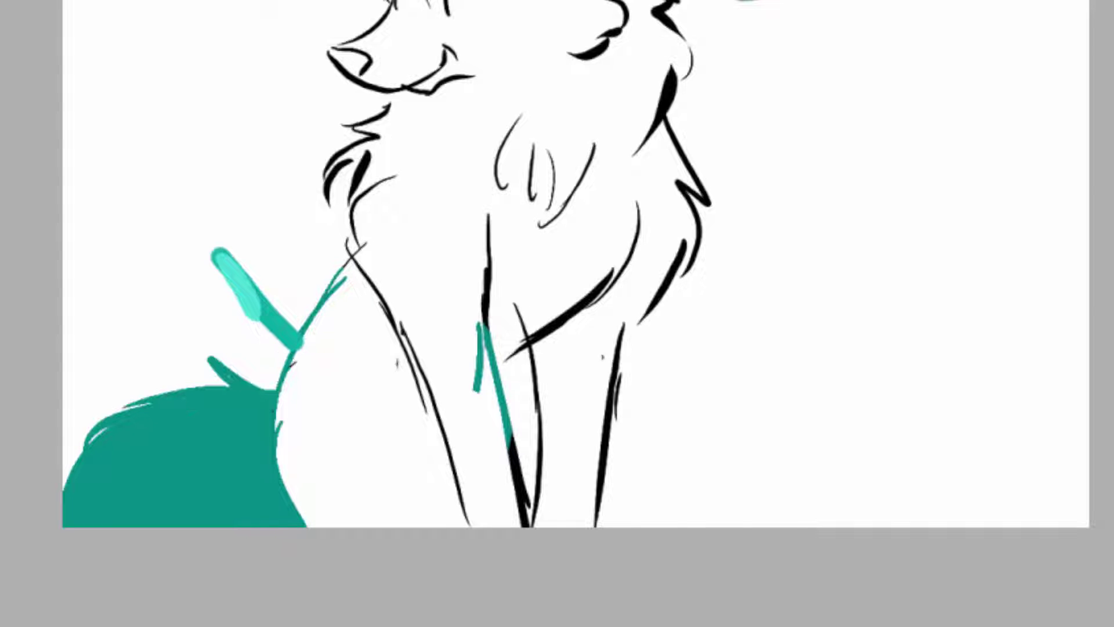
Test how far the Magic Wand selection spreads from the teal strokes and tail at different color differences, clearing each selection
{"action": "left_click", "coordinate": [289, 339]}
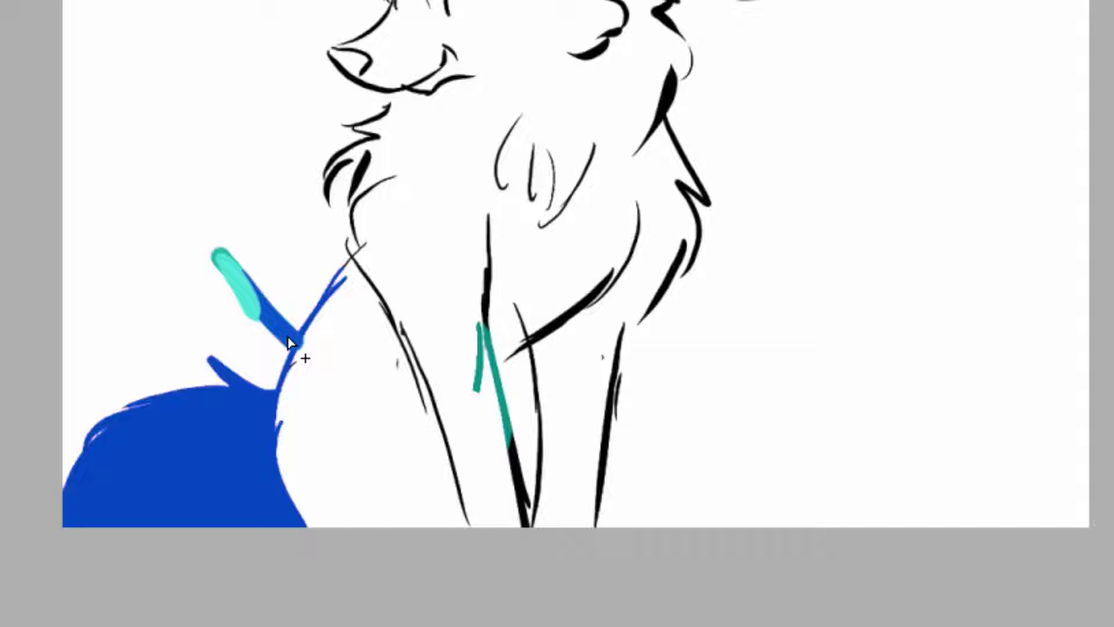
{"action": "key", "text": "ctrl+z"}
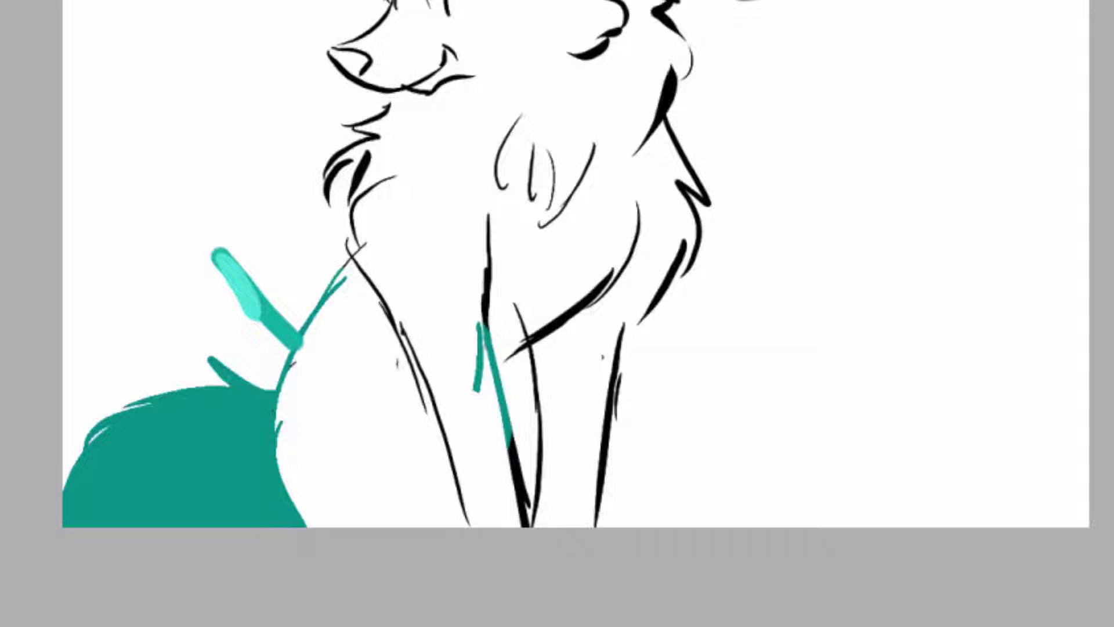
{"action": "left_click", "coordinate": [242, 465]}
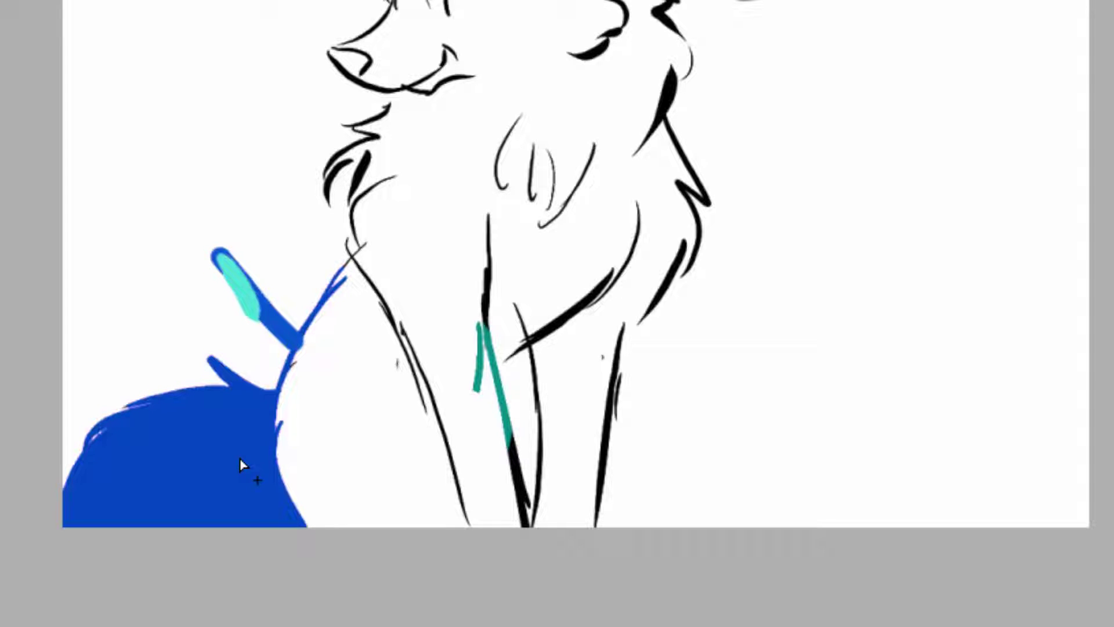
{"action": "key", "text": "ctrl+z"}
{"action": "left_click", "coordinate": [161, 452]}
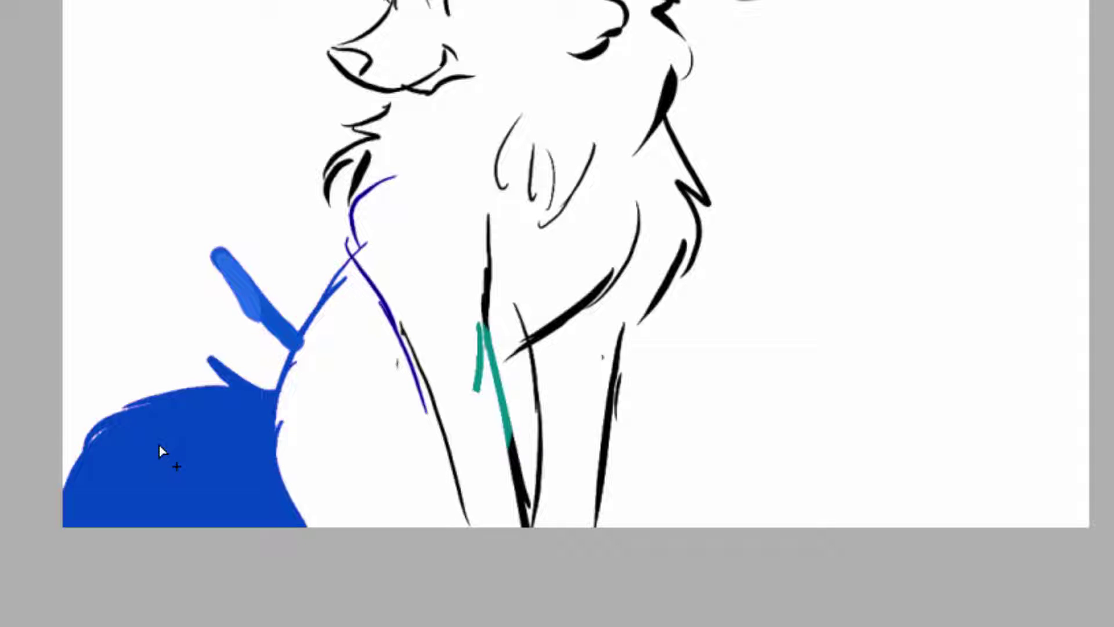
{"action": "key", "text": "ctrl+d"}
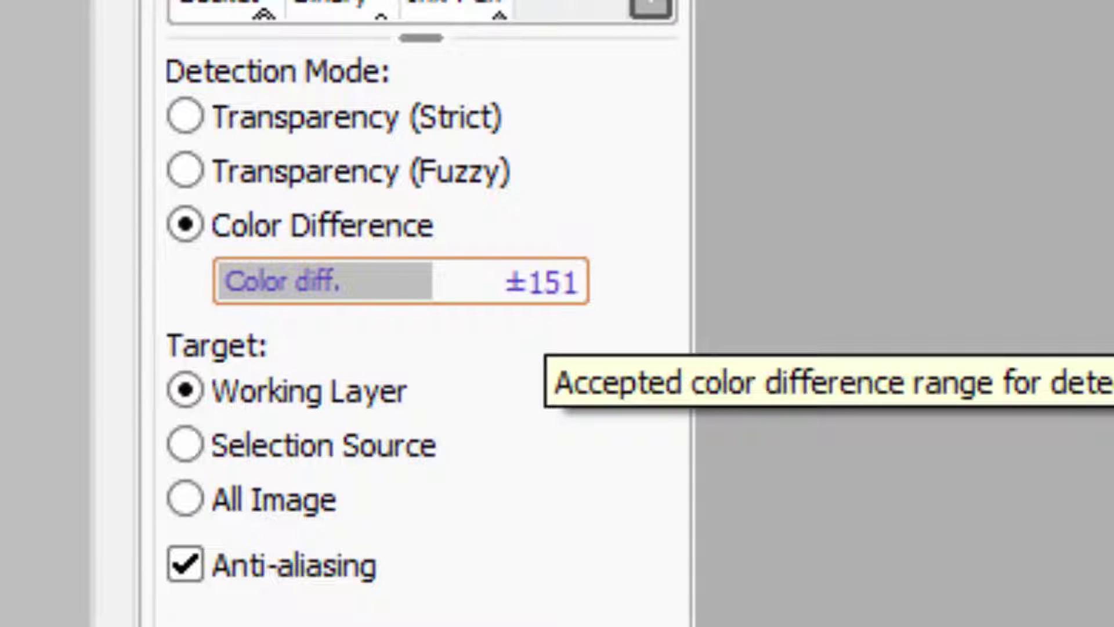
Adjust the Magic Wand's color difference, test it on the blank background and the teal tail, and remove both selections
{"action": "left_click_drag", "start_coordinate": [450, 285], "coordinate": [450, 284]}
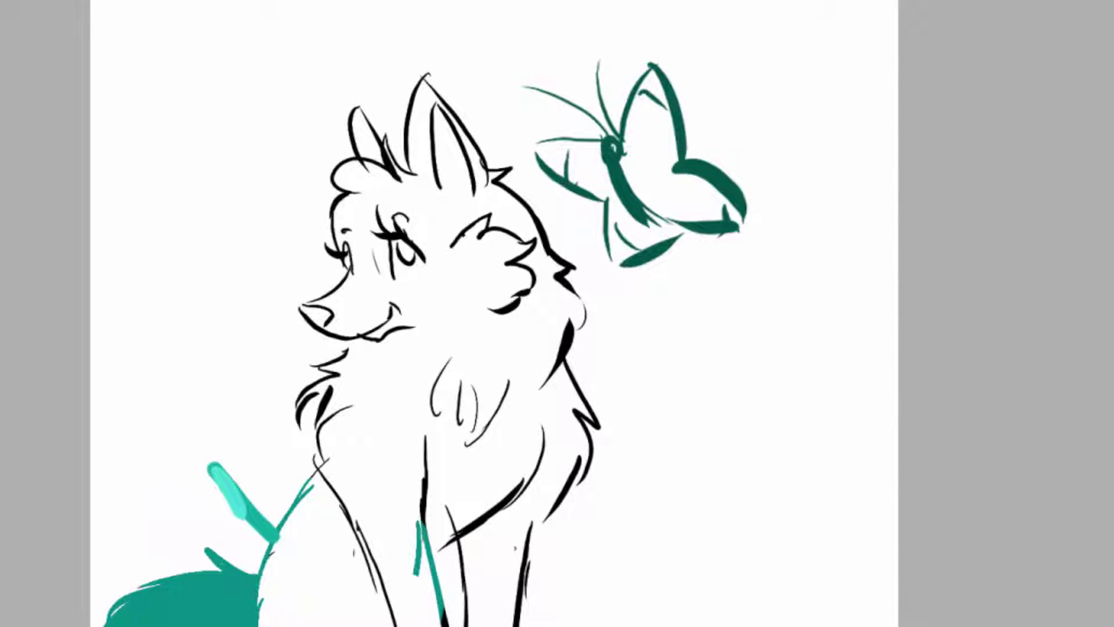
{"action": "left_click", "coordinate": [113, 324]}
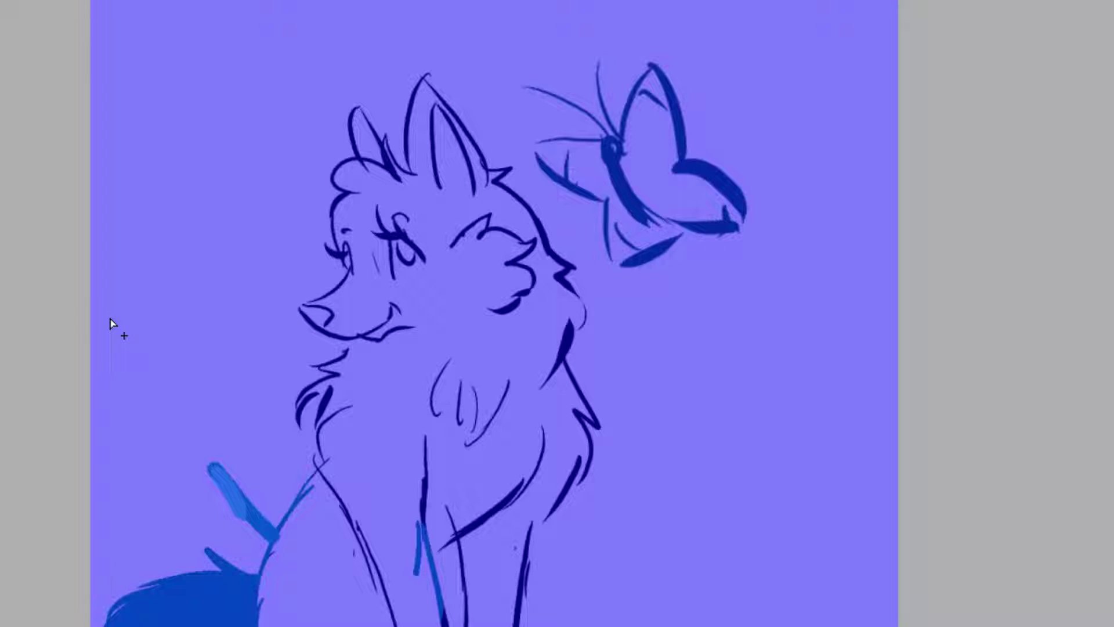
{"action": "key", "text": "ctrl+d"}
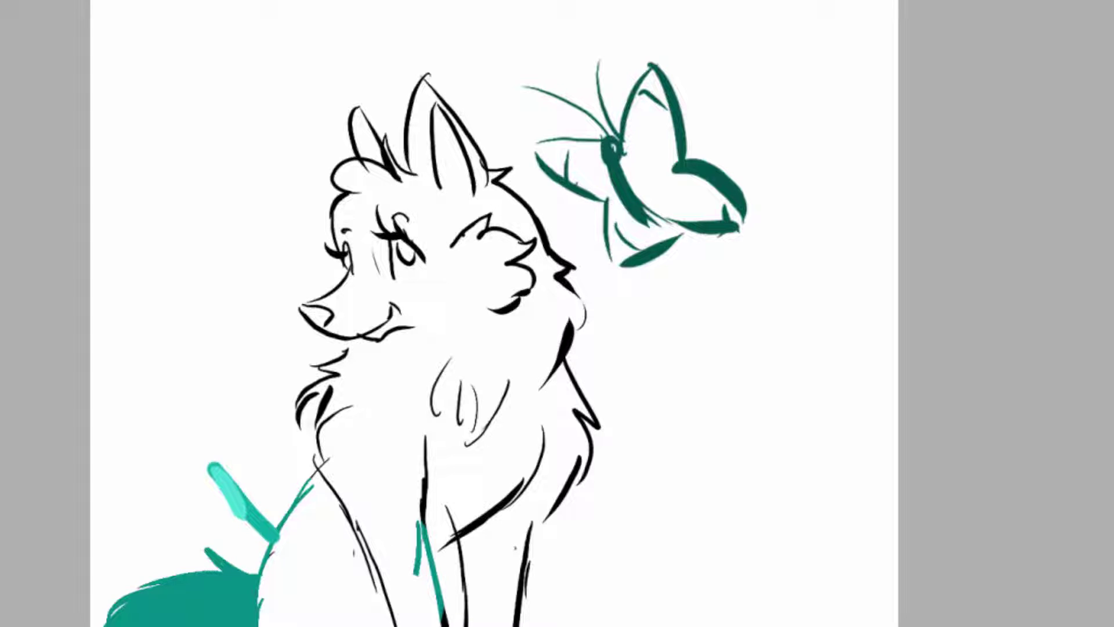
{"action": "left_click", "coordinate": [180, 616]}
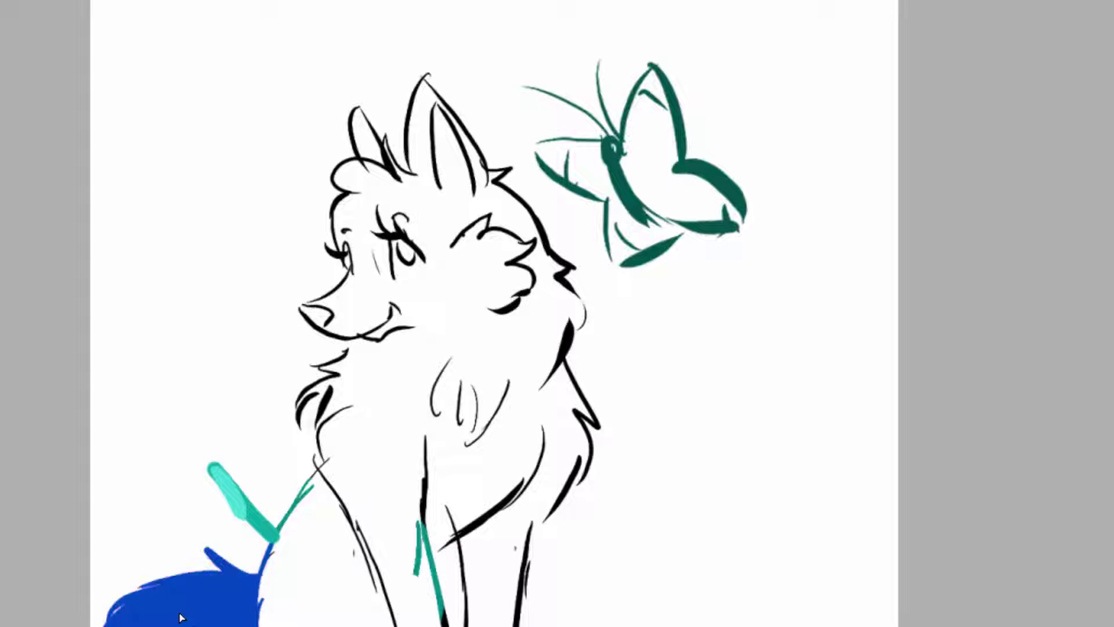
{"action": "key", "text": "ctrl+z"}
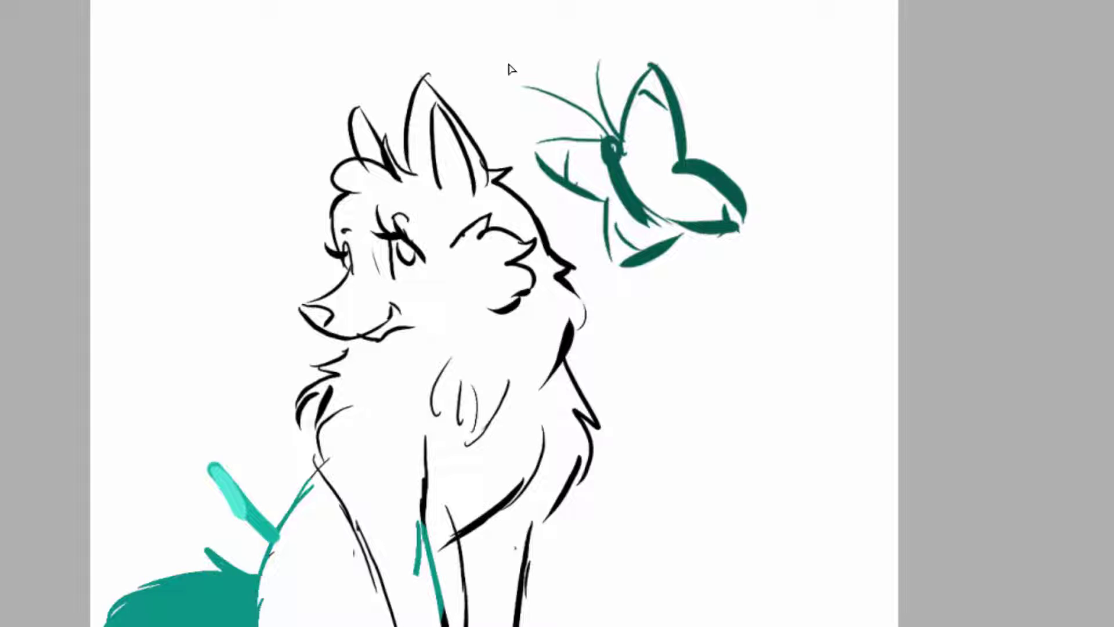
Outline the butterfly with the Lasso, start and apply a transform without moving it, and clear the floating selection
{"action": "mouse_move", "coordinate": [507, 62]}
{"action": "left_mouse_down"}
{"action": "mouse_move", "coordinate": [584, 233]}
{"action": "mouse_move", "coordinate": [704, 303]}
{"action": "mouse_move", "coordinate": [690, 3]}
{"action": "left_mouse_up"}
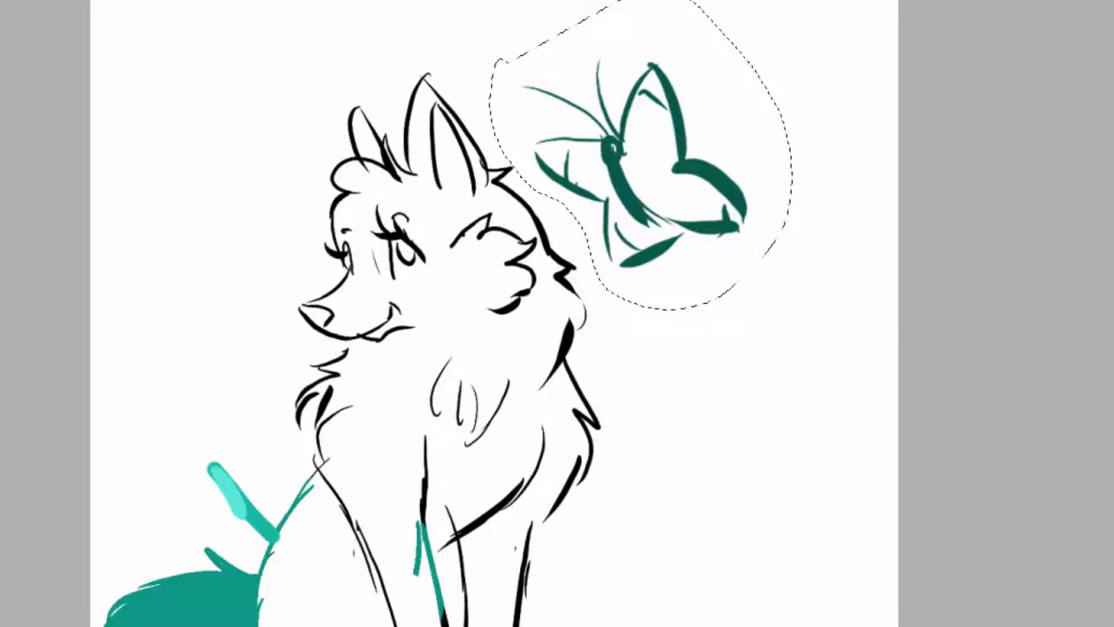
{"action": "key", "text": "ctrl+t"}
{"action": "key", "text": "Return"}
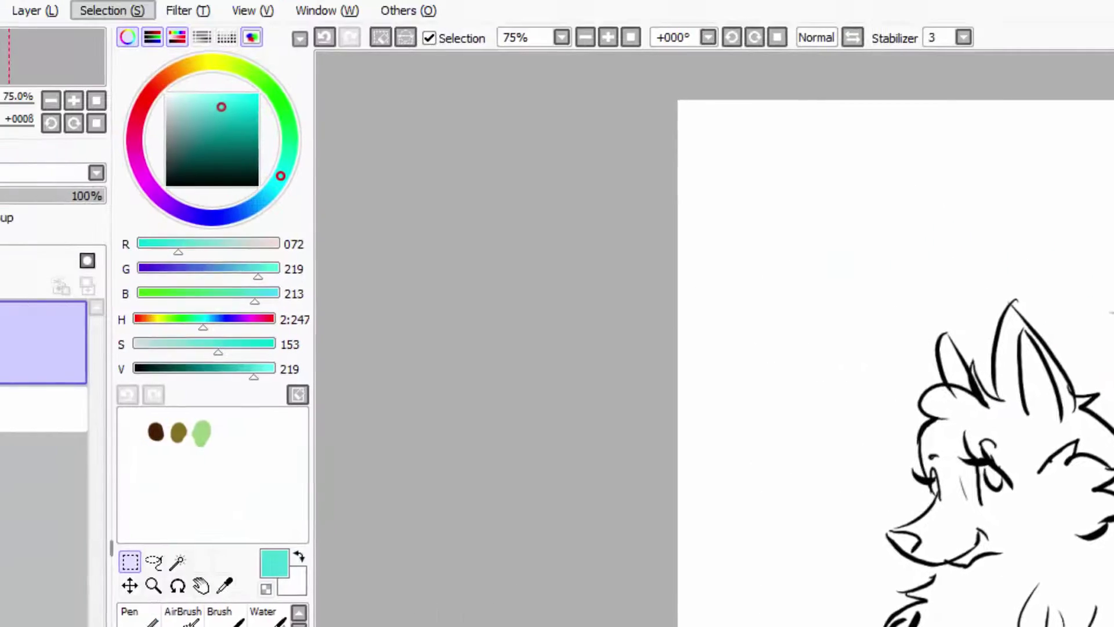
{"action": "left_click", "coordinate": [265, 67]}
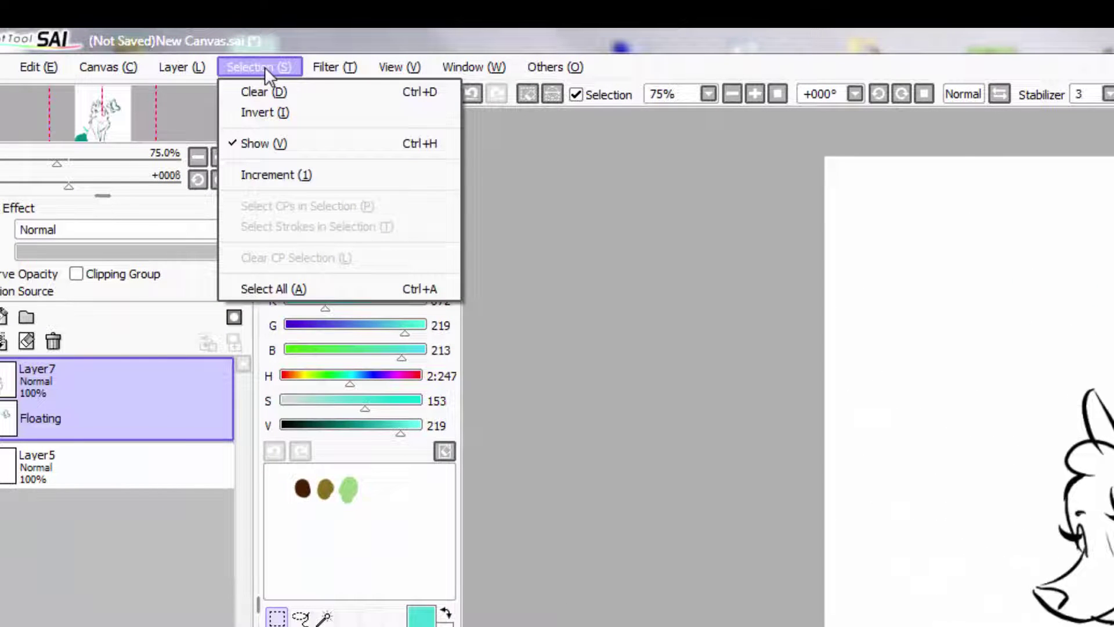
{"action": "left_click", "coordinate": [301, 96]}
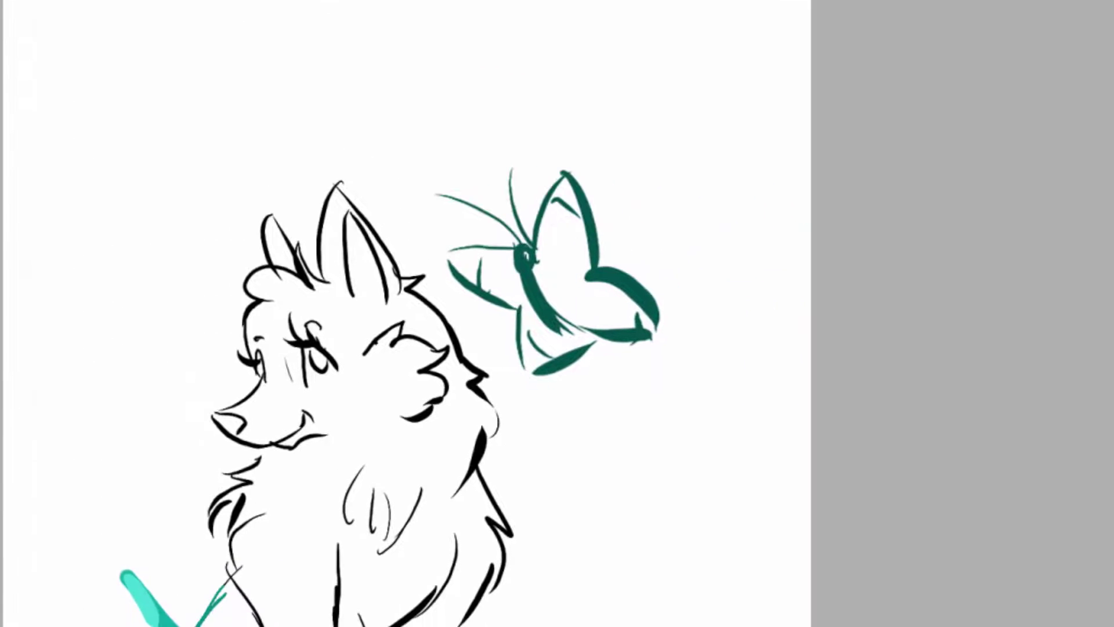
Enclose the fox in a rectangular selection, start and apply a transform, and clear the selection
{"action": "left_click_drag", "start_coordinate": [2, 117], "coordinate": [552, 626]}
{"action": "key", "text": "ctrl+t"}
{"action": "key", "text": "Return"}
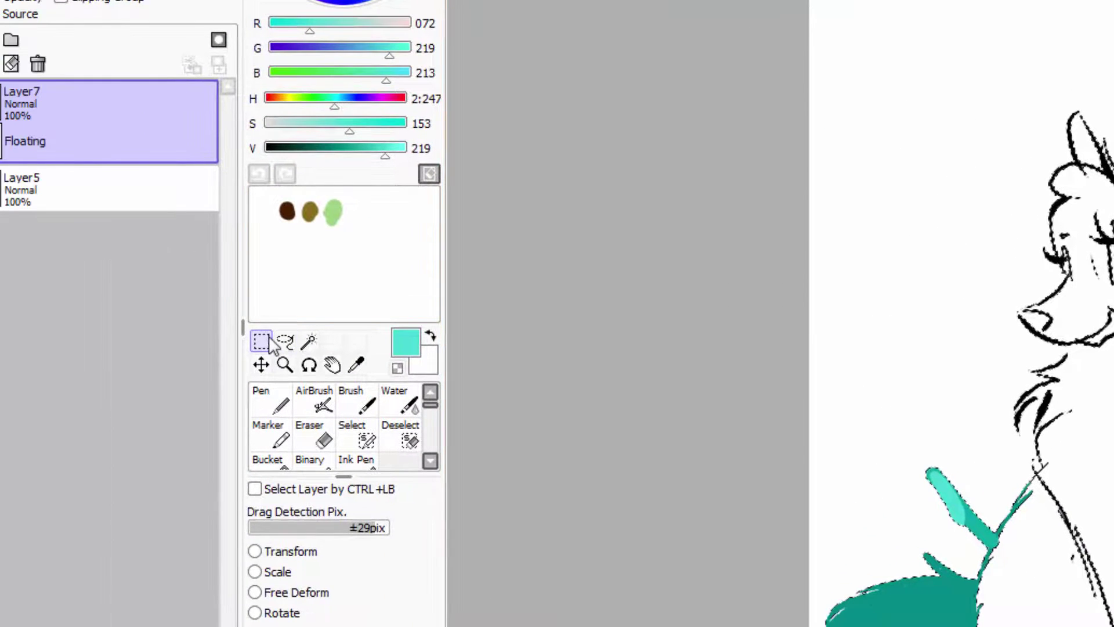
{"action": "left_click", "coordinate": [549, 202]}
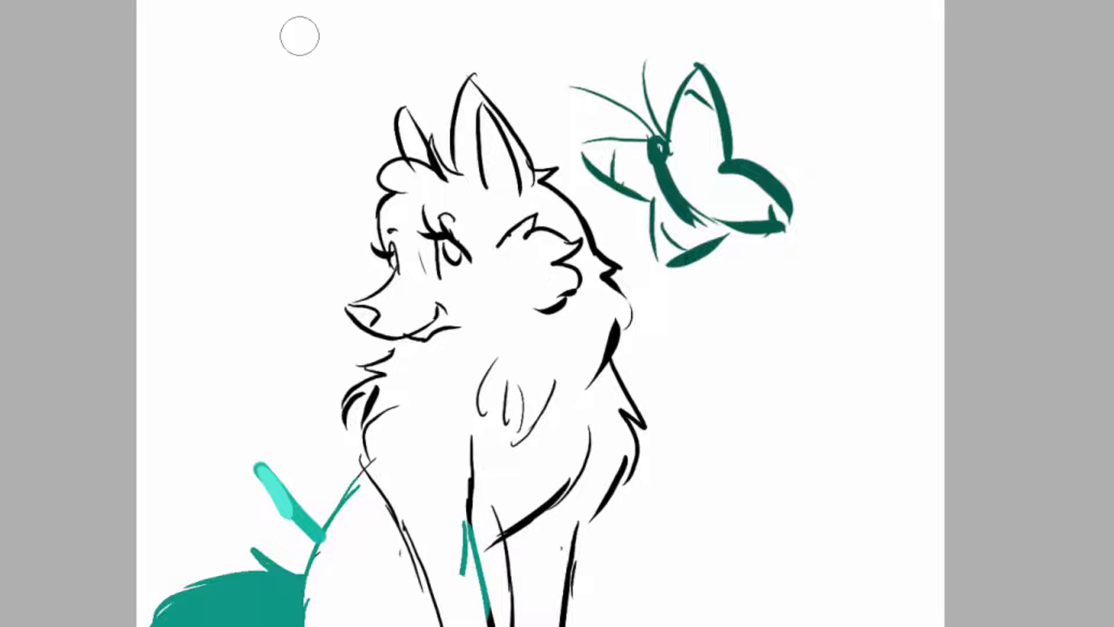
Paint a light teal oval near the canvas's upper-left corner, enclose it with the Lasso, and stretch it wider with a transform
{"action": "mouse_move", "coordinate": [221, 1]}
{"action": "left_mouse_down"}
{"action": "mouse_move", "coordinate": [238, 120]}
{"action": "mouse_move", "coordinate": [224, 12]}
{"action": "left_mouse_up"}
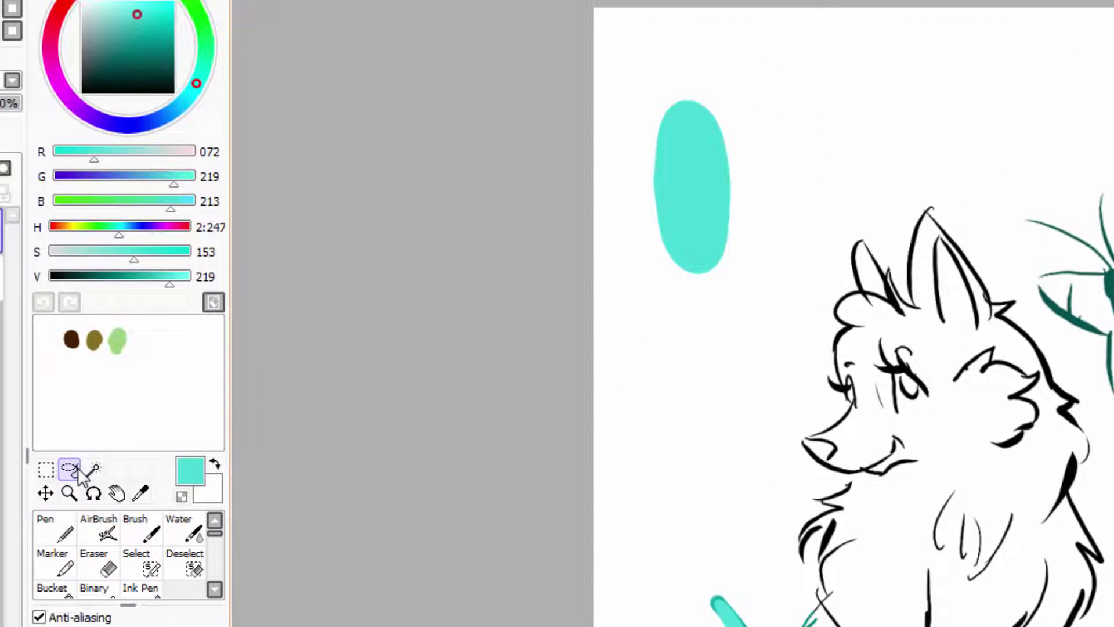
{"action": "mouse_move", "coordinate": [611, 124]}
{"action": "left_mouse_down"}
{"action": "mouse_move", "coordinate": [628, 91]}
{"action": "mouse_move", "coordinate": [752, 244]}
{"action": "mouse_move", "coordinate": [666, 55]}
{"action": "left_mouse_up"}
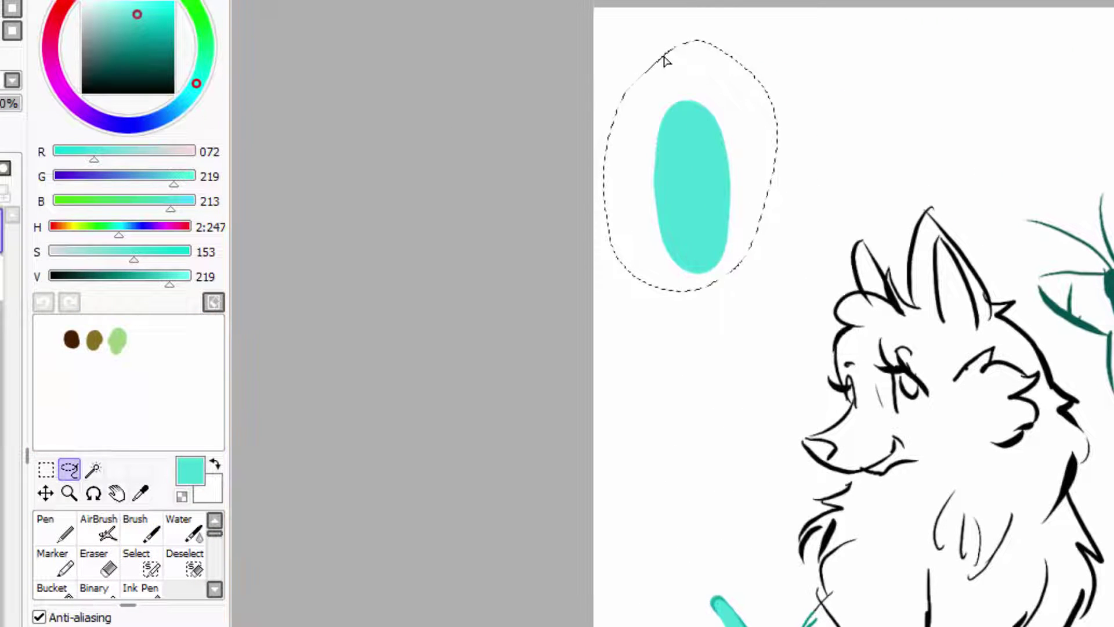
{"action": "key", "text": "m"}
{"action": "key", "text": "ctrl+t"}
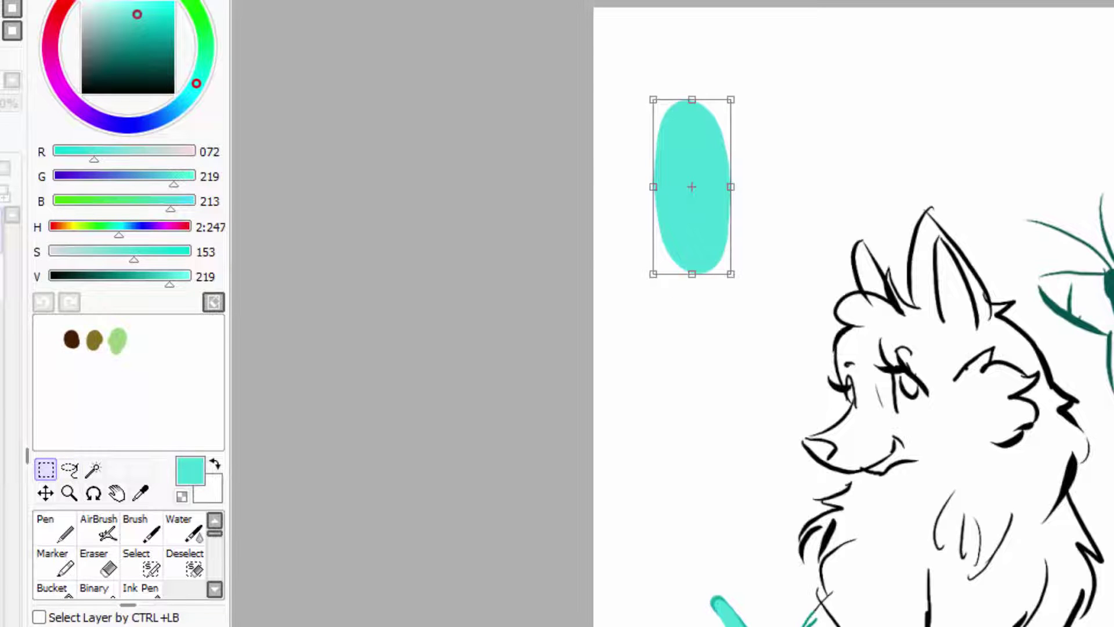
{"action": "left_click_drag", "start_coordinate": [731, 100], "coordinate": [803, 108]}
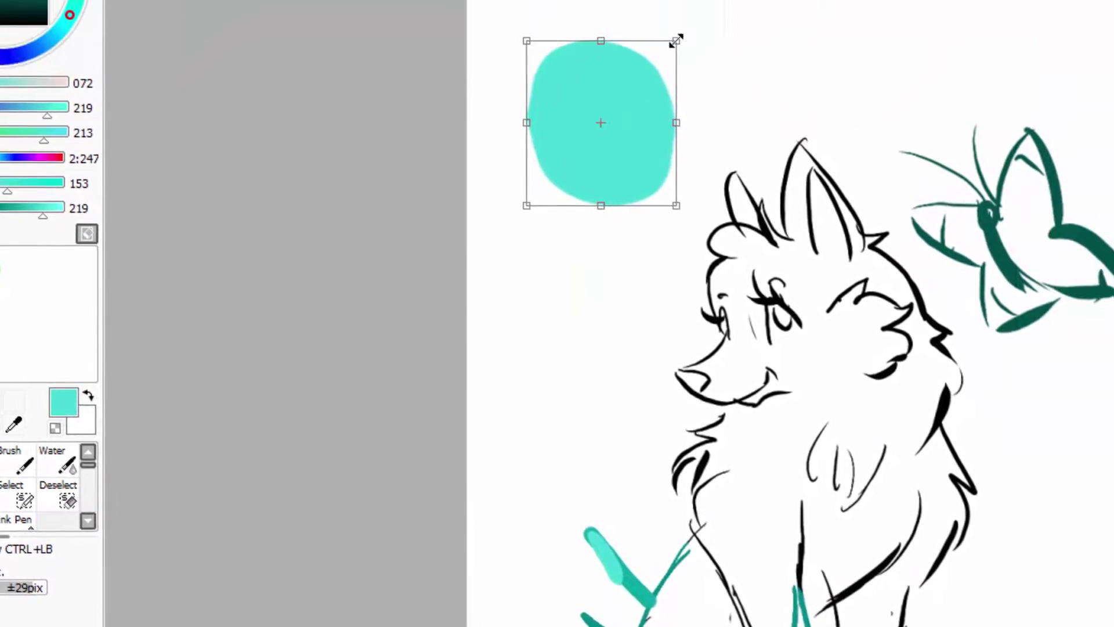
{"action": "key", "text": "Return"}
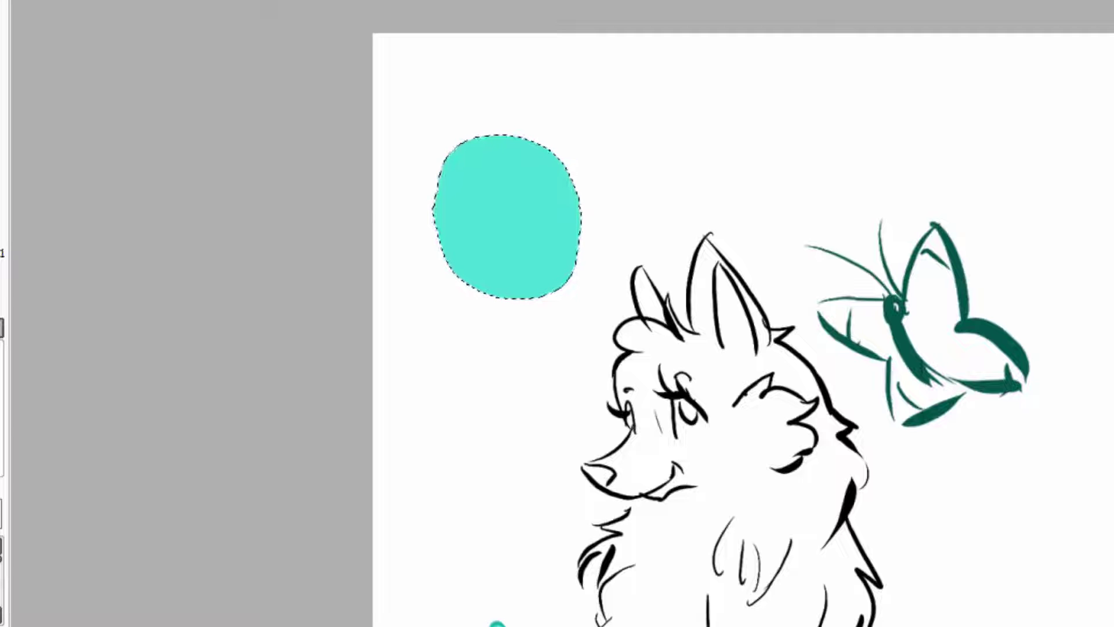
Paint a dark green diagonal band across the selected teal oval and clear the selection
{"action": "left_click_drag", "start_coordinate": [444, 250], "coordinate": [569, 210]}
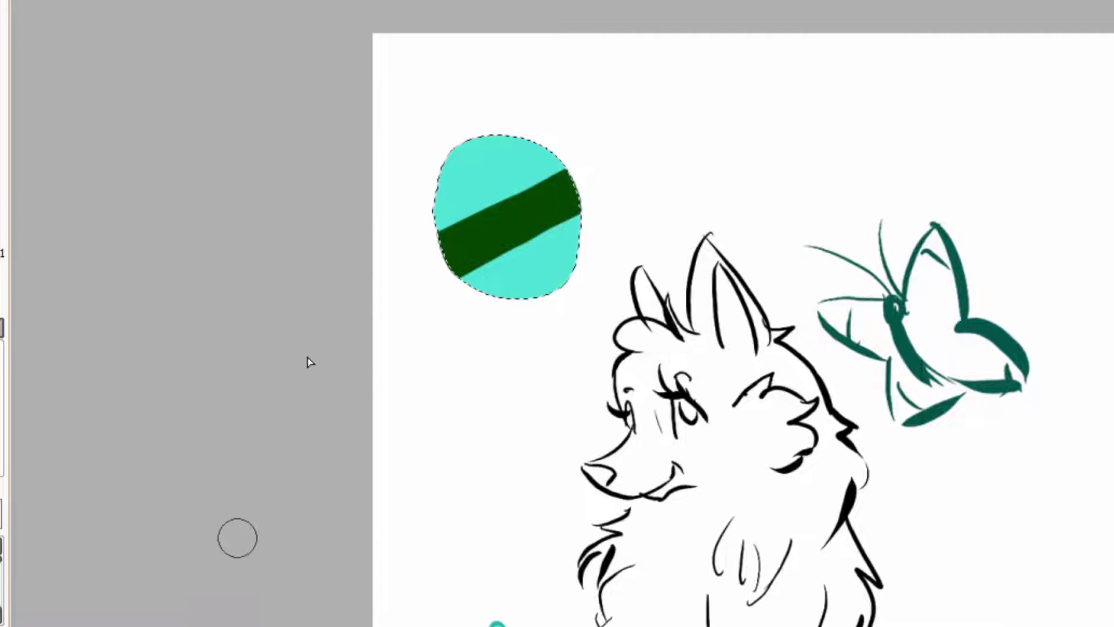
{"action": "key", "text": "ctrl+d"}
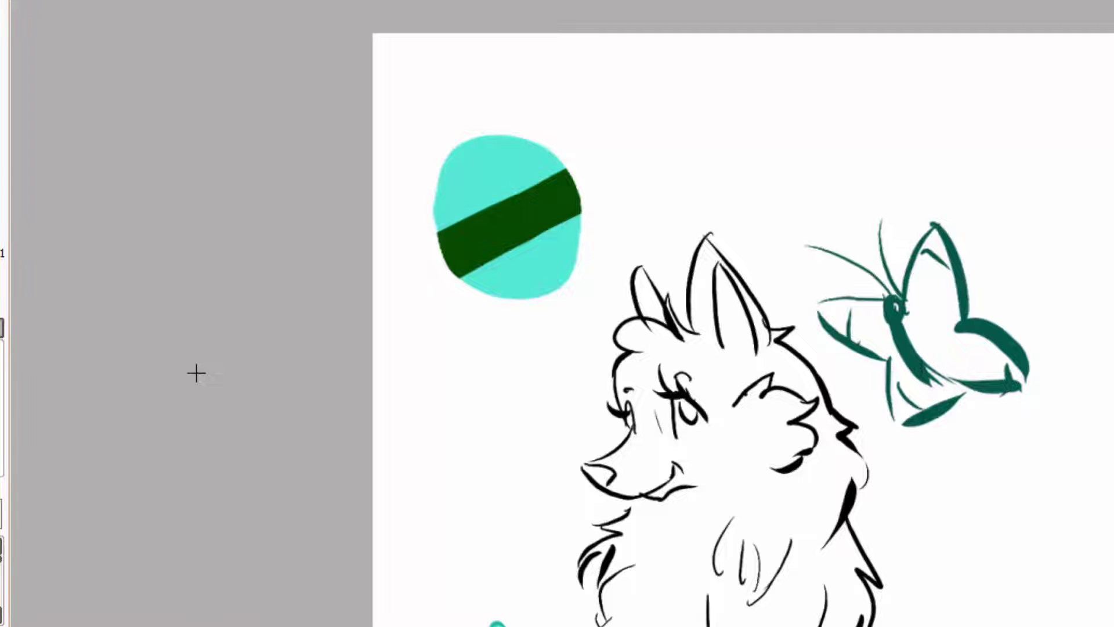
Undo the last change and redo it
{"action": "left_click", "coordinate": [20, 81]}
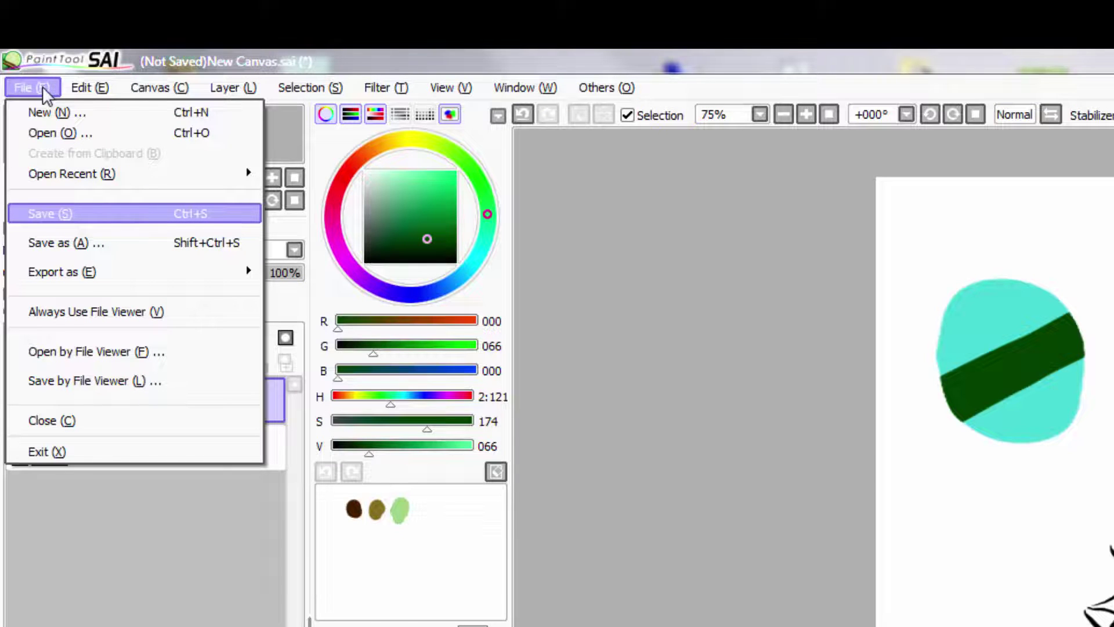
{"action": "left_click", "coordinate": [551, 423]}
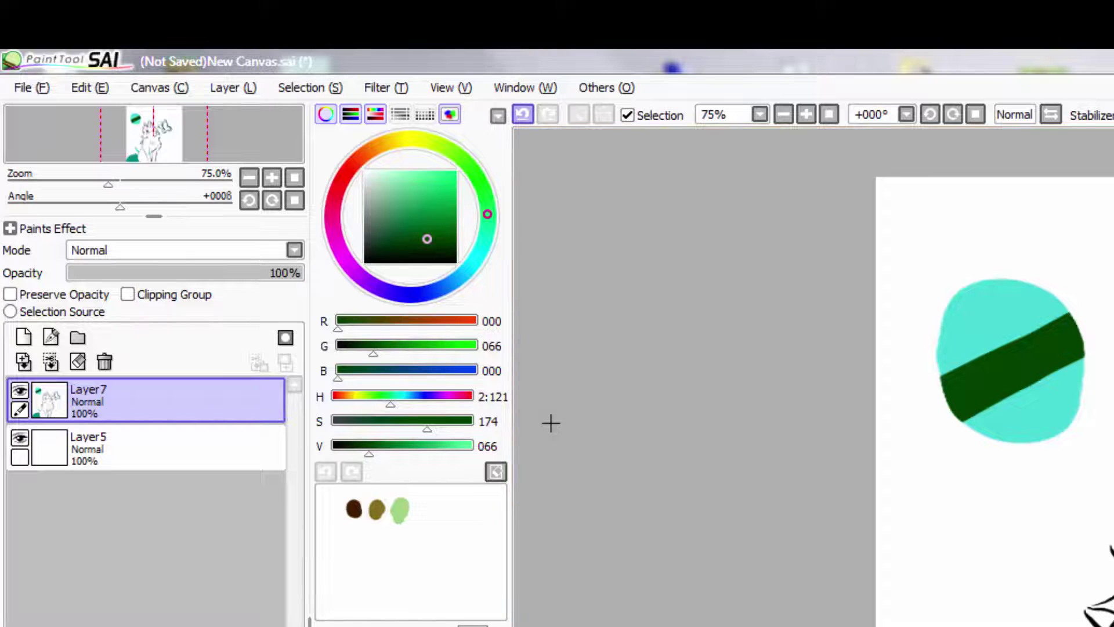
{"action": "left_click", "coordinate": [520, 113]}
{"action": "left_click", "coordinate": [557, 113]}
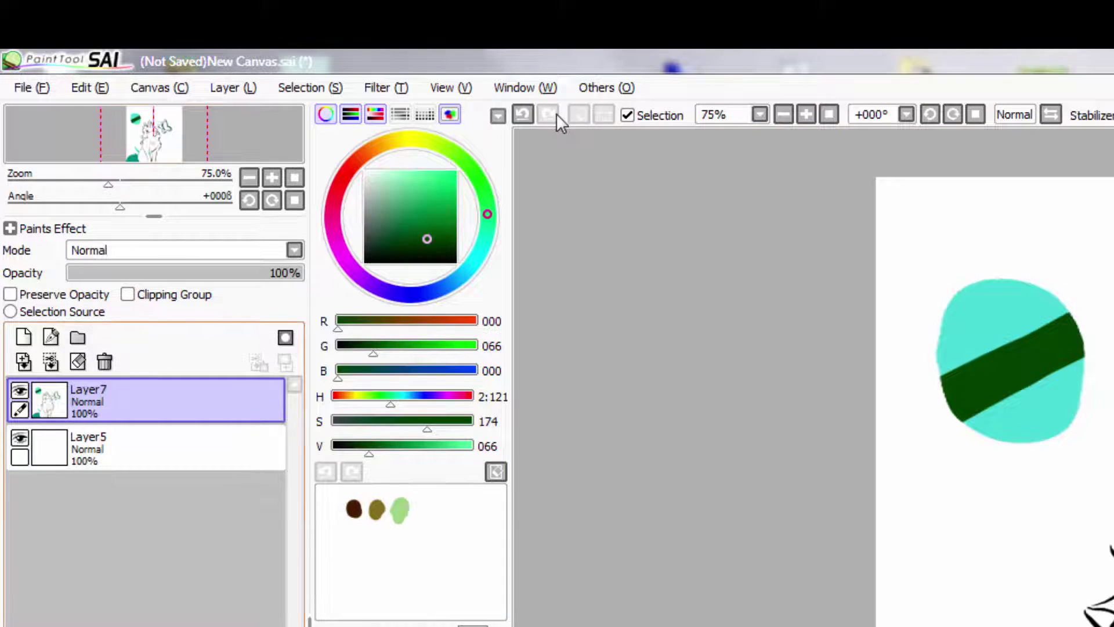
Save the new canvas in SAI format under the file name loup in the jiol folder
{"action": "left_click", "coordinate": [34, 87]}
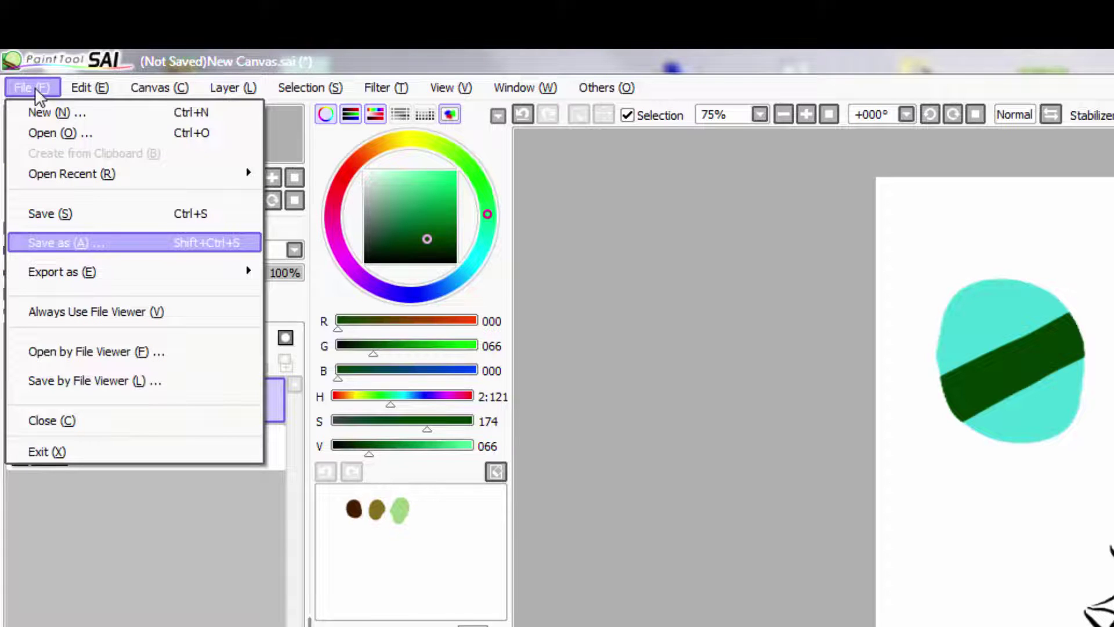
{"action": "key", "text": "Up"}
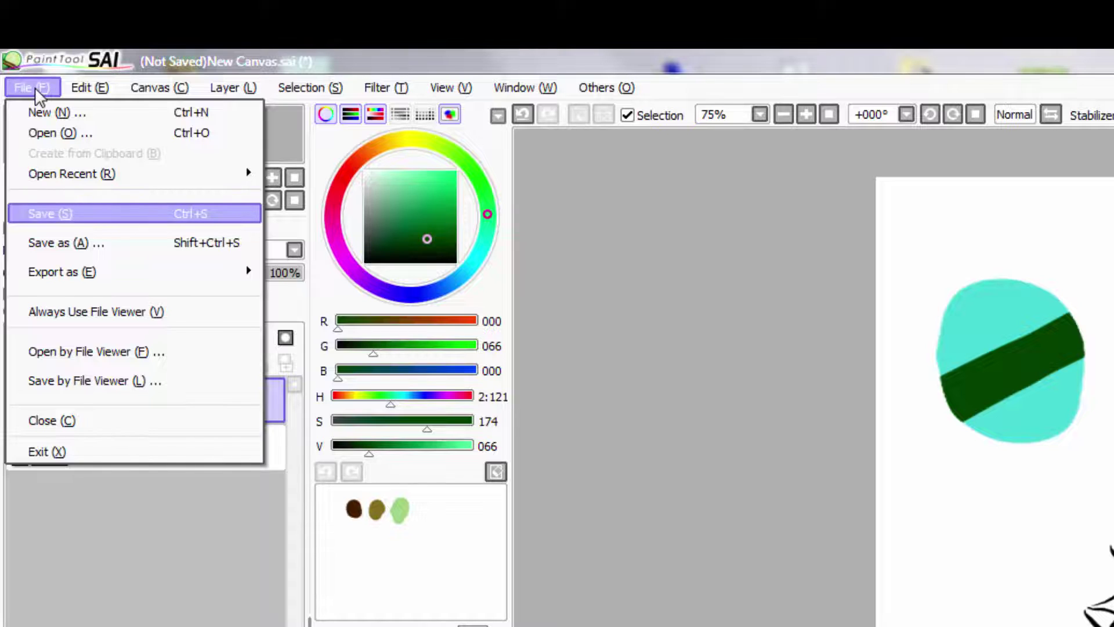
{"action": "key", "text": "Down"}
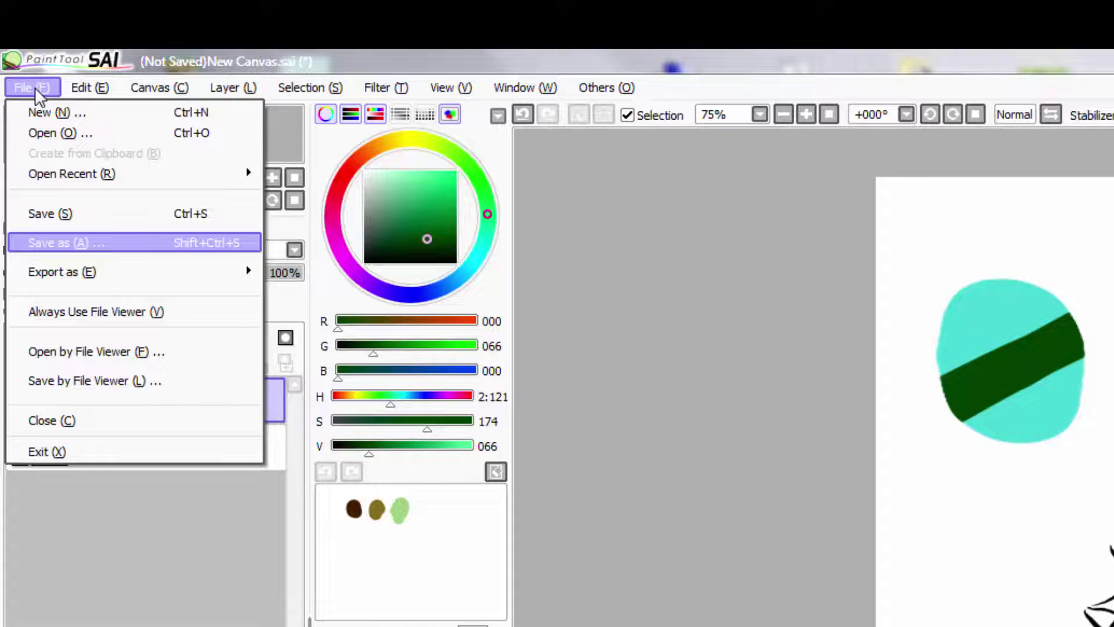
{"action": "key", "text": "Up"}
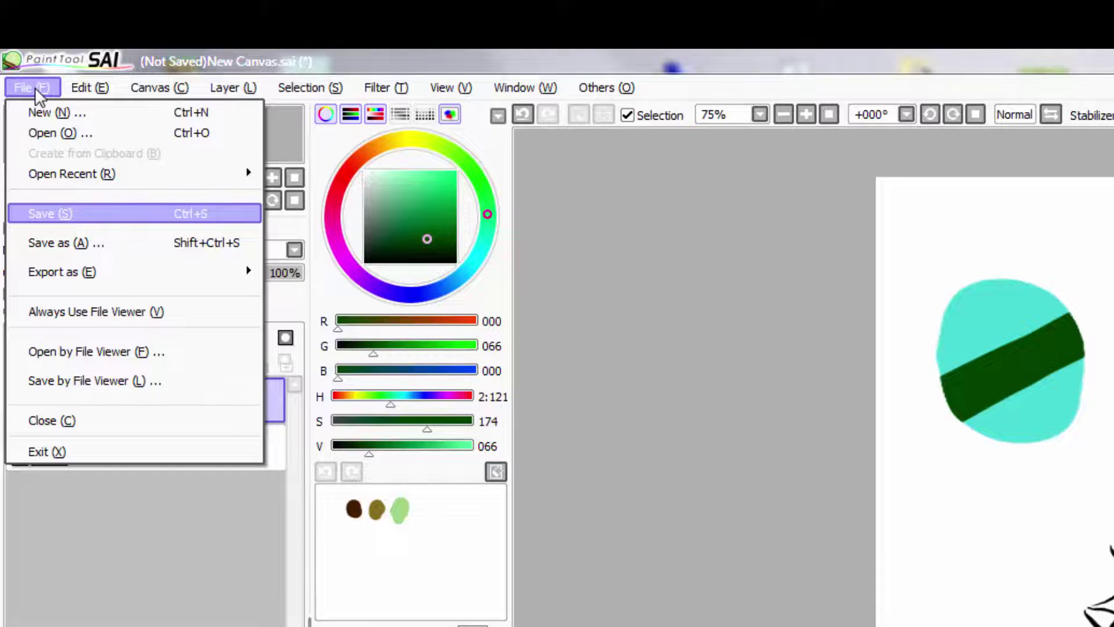
{"action": "key", "text": "Down"}
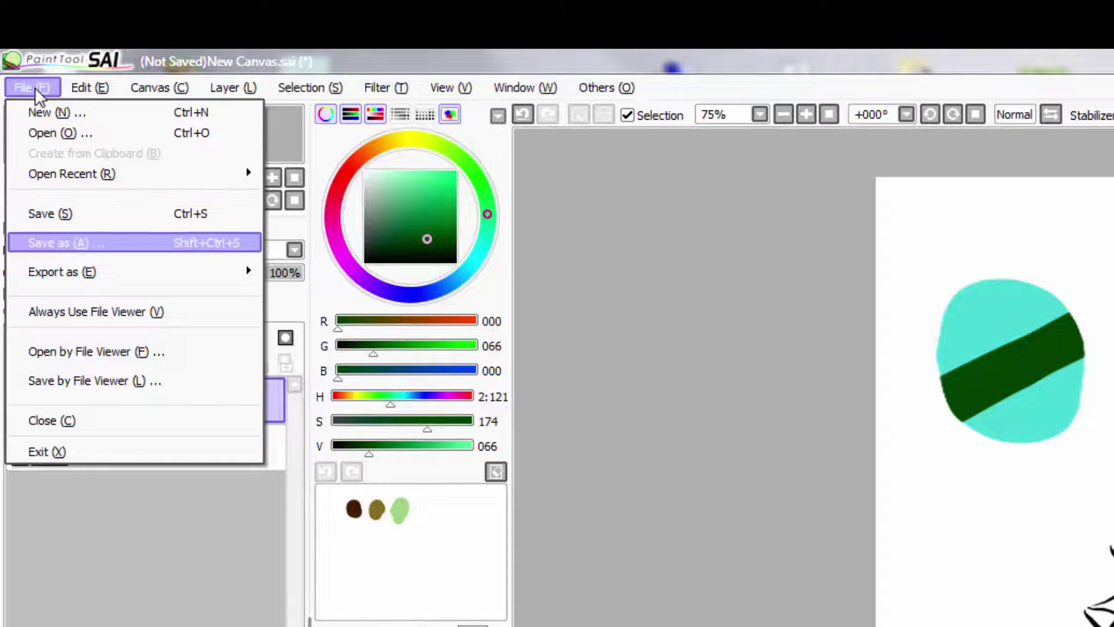
{"action": "key", "text": "Up"}
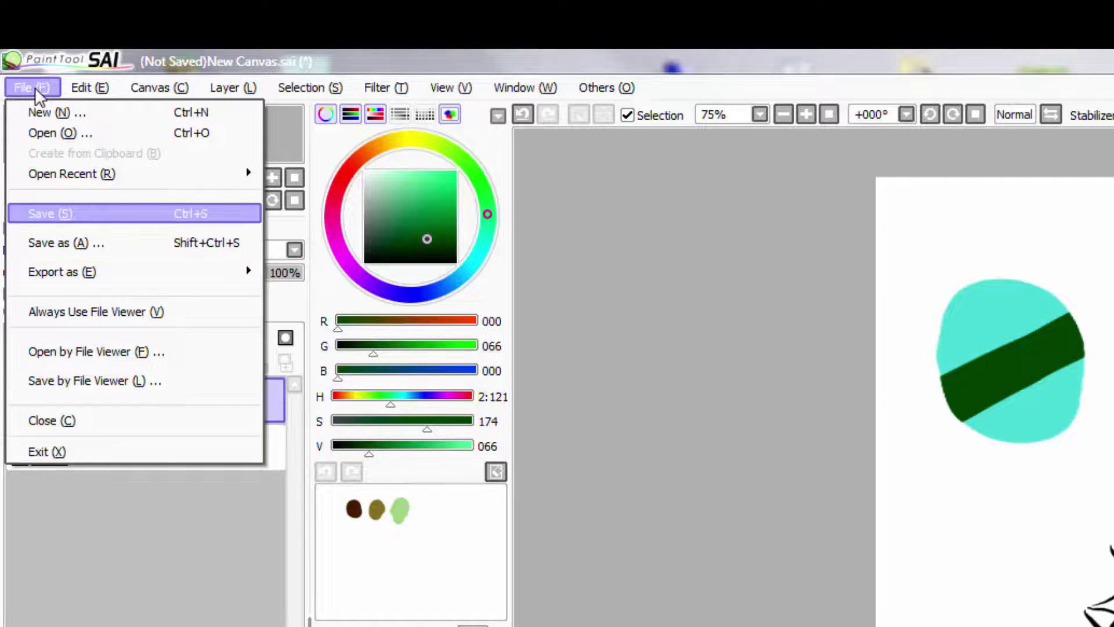
{"action": "left_click", "coordinate": [99, 219]}
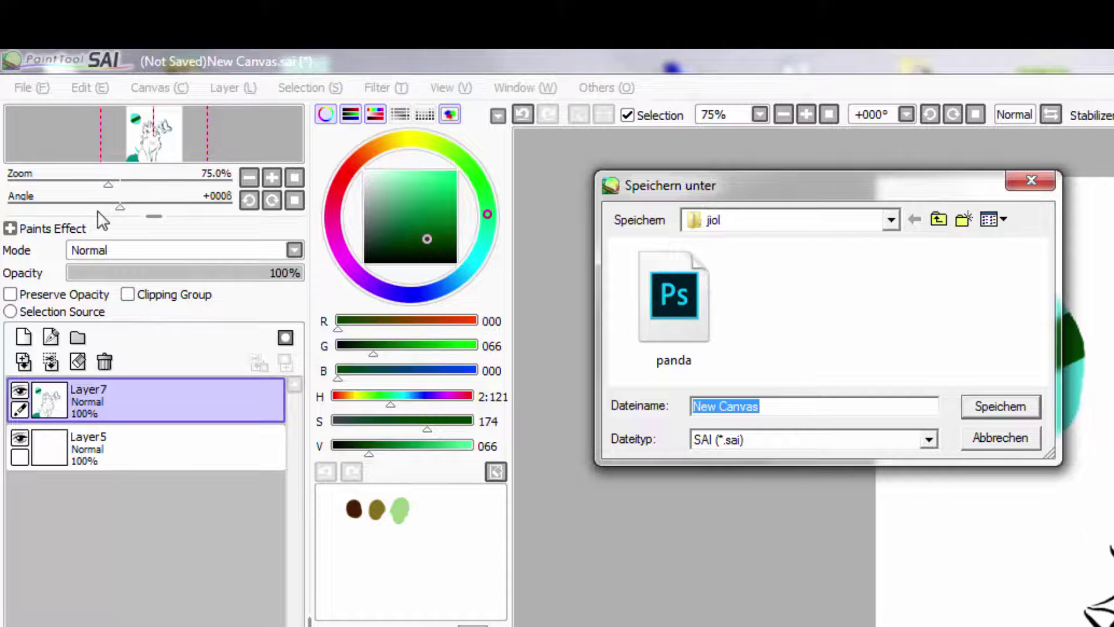
{"action": "type", "text": "loup"}
{"action": "key", "text": "Return"}
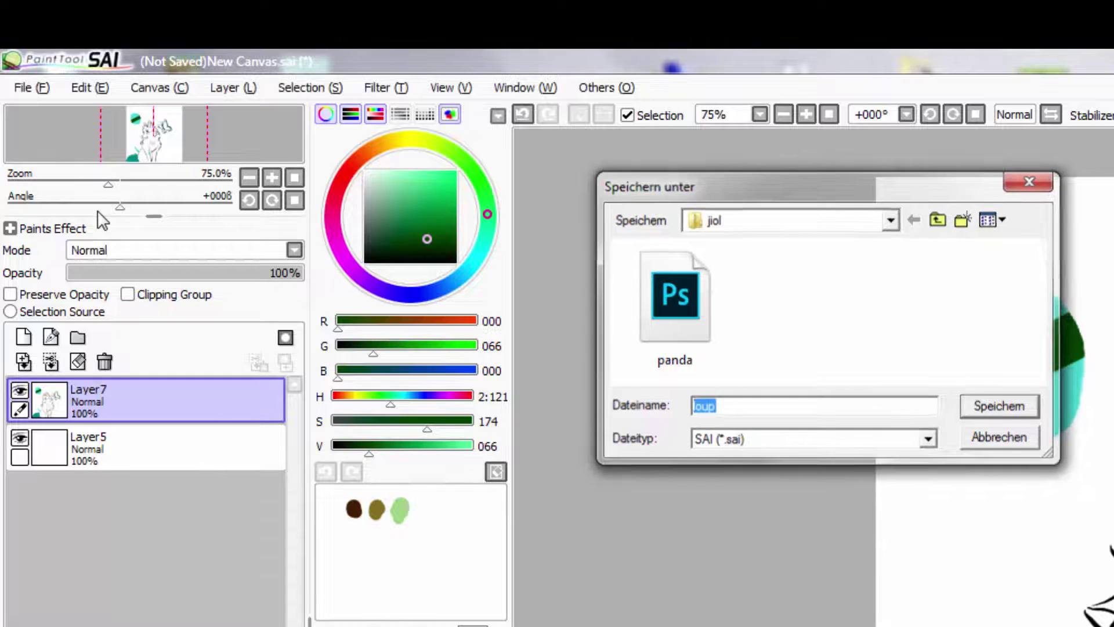
Paint a thick dark green curved stroke beside the teal oval and save the change to the existing file
{"action": "left_click", "coordinate": [26, 83]}
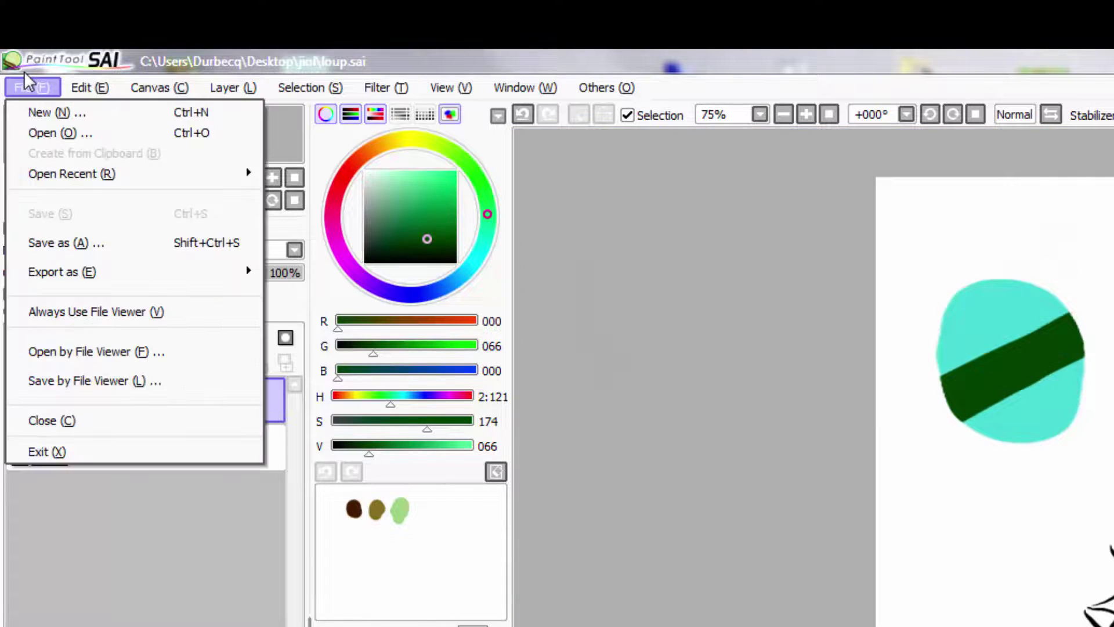
{"action": "left_click", "coordinate": [24, 74]}
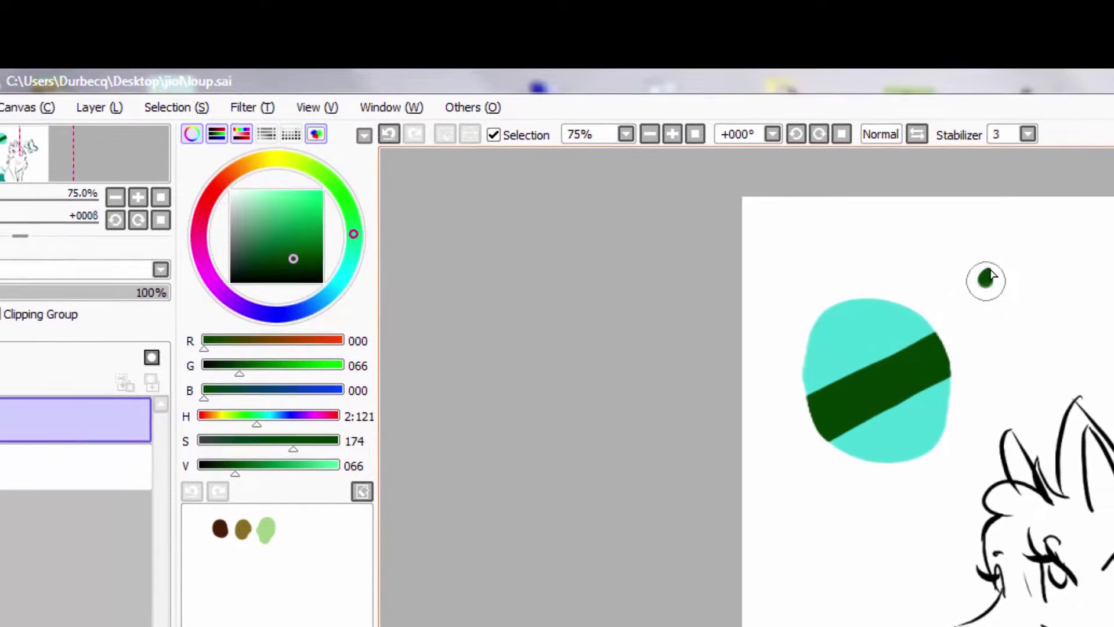
{"action": "mouse_move", "coordinate": [986, 278]}
{"action": "left_mouse_down"}
{"action": "mouse_move", "coordinate": [1064, 306]}
{"action": "mouse_move", "coordinate": [1091, 372]}
{"action": "left_mouse_up"}
{"action": "left_click", "coordinate": [58, 83]}
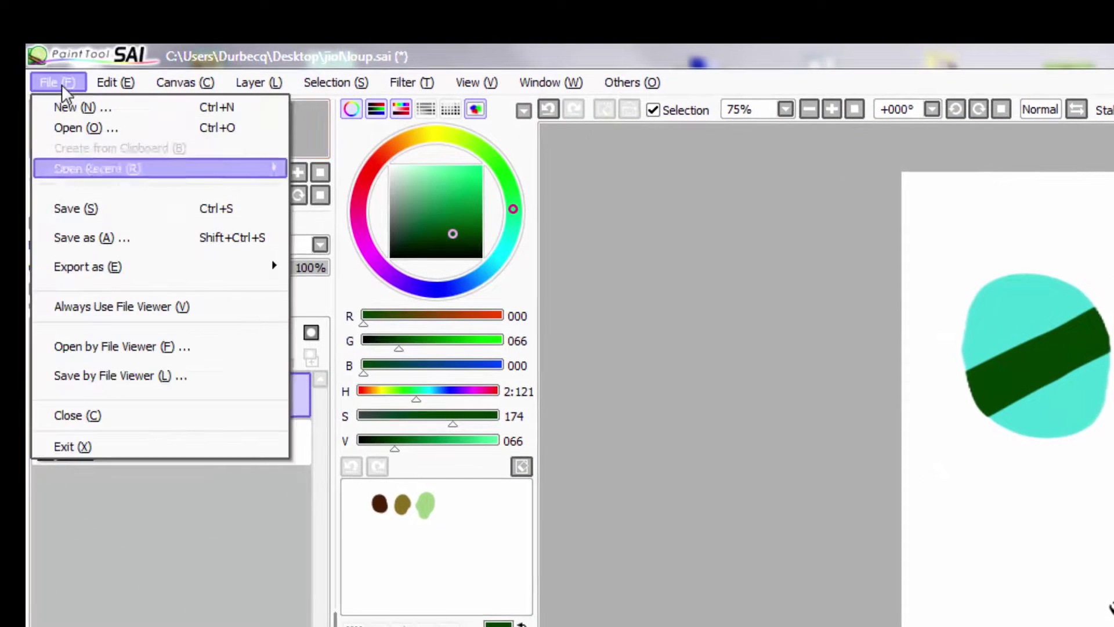
{"action": "key", "text": "Down"}
{"action": "left_click", "coordinate": [127, 206]}
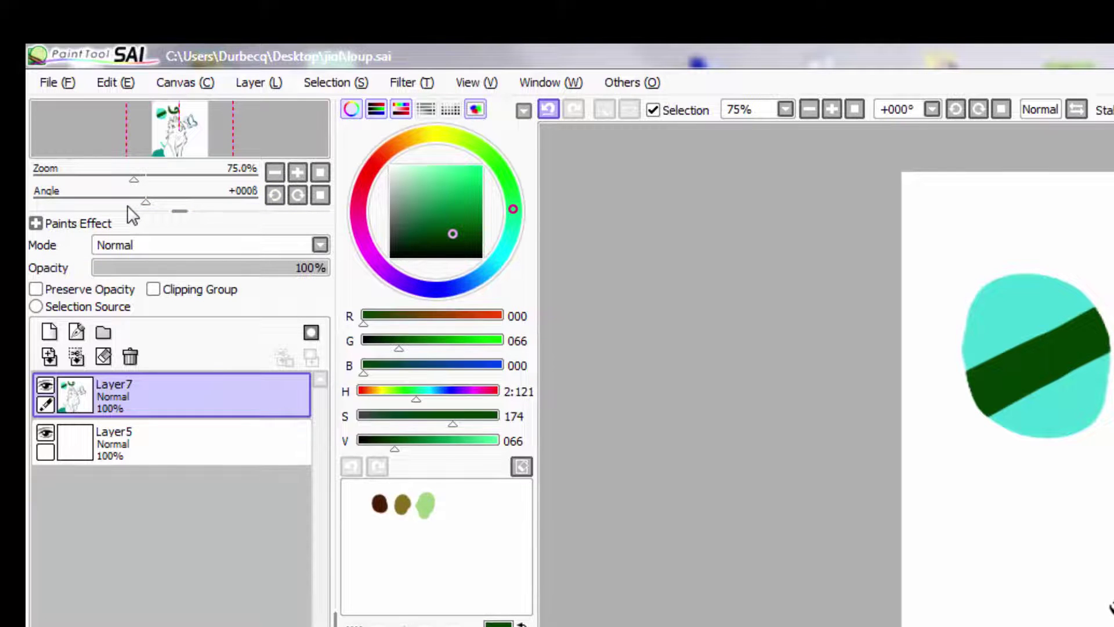
{"action": "left_click", "coordinate": [57, 87]}
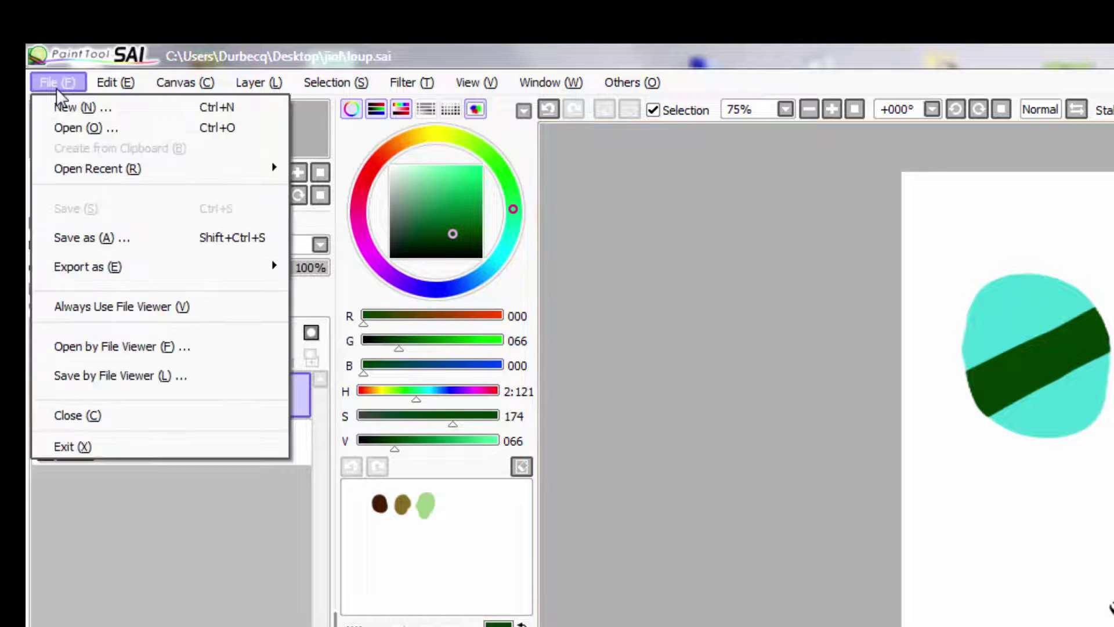
{"action": "left_click", "coordinate": [163, 237]}
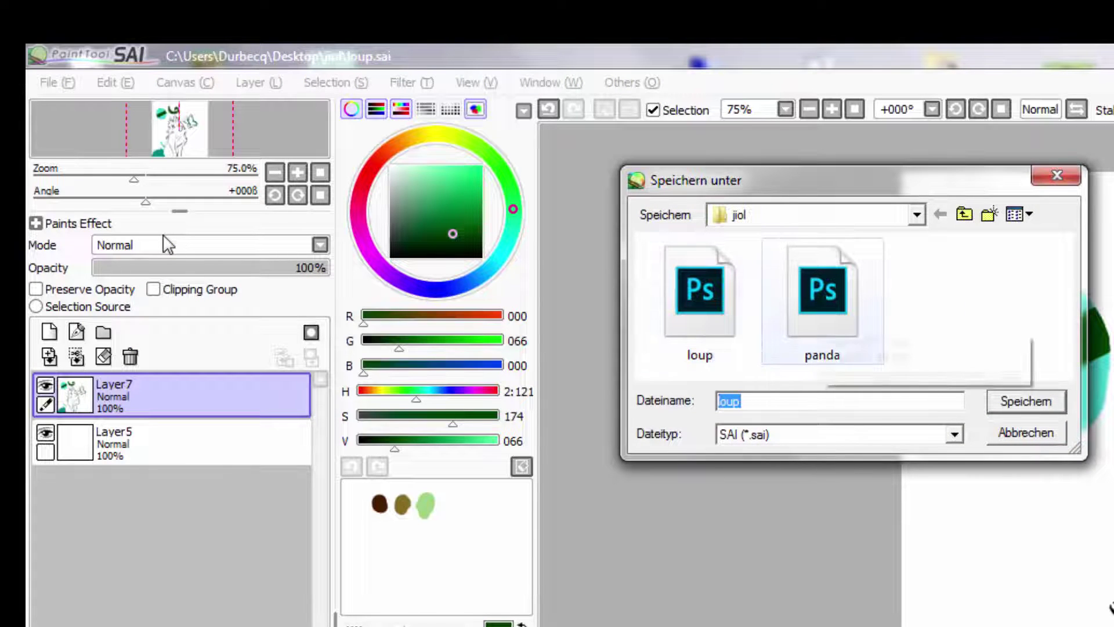
{"action": "left_click", "coordinate": [1003, 434]}
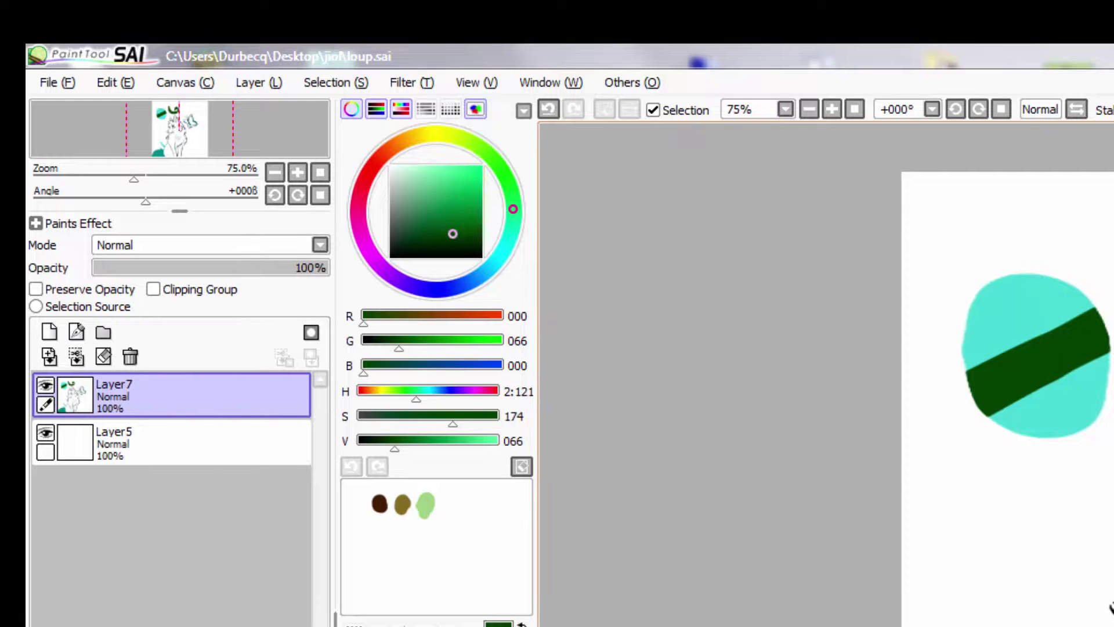
Handwrite the letters PNG in dark green beside the fox's face
{"action": "left_click_drag", "start_coordinate": [939, 539], "coordinate": [985, 618]}
{"action": "left_click_drag", "start_coordinate": [852, 528], "coordinate": [885, 522]}
{"action": "mouse_move", "coordinate": [901, 561]}
{"action": "left_mouse_down"}
{"action": "mouse_move", "coordinate": [953, 477]}
{"action": "mouse_move", "coordinate": [994, 479]}
{"action": "left_mouse_up"}
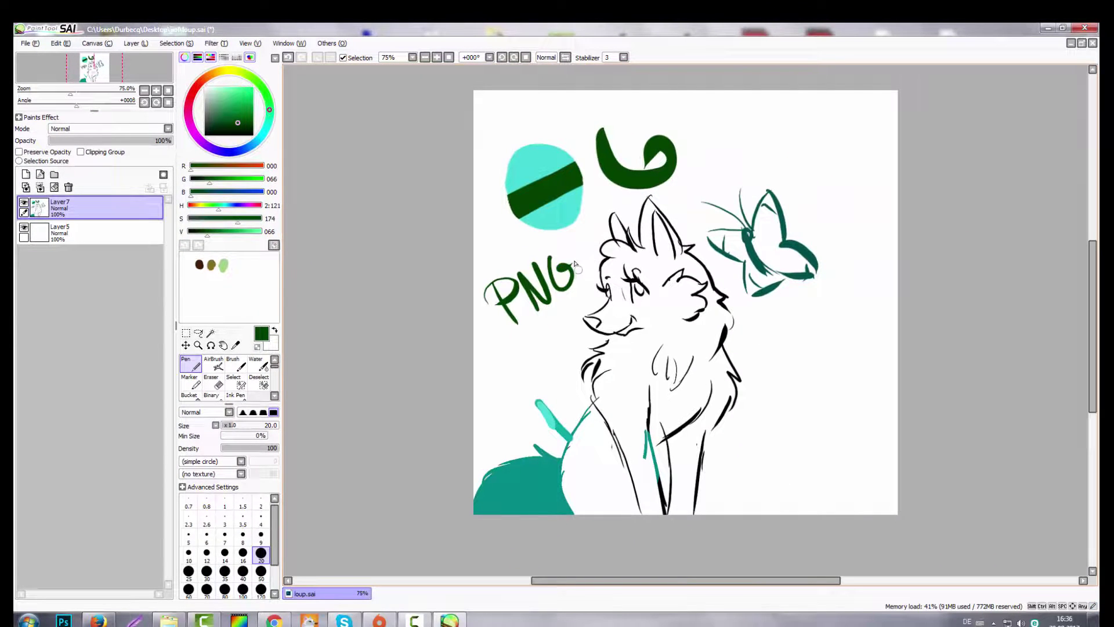
{"action": "mouse_move", "coordinate": [552, 266]}
{"action": "left_mouse_down"}
{"action": "mouse_move", "coordinate": [569, 250]}
{"action": "mouse_move", "coordinate": [576, 262]}
{"action": "left_mouse_up"}
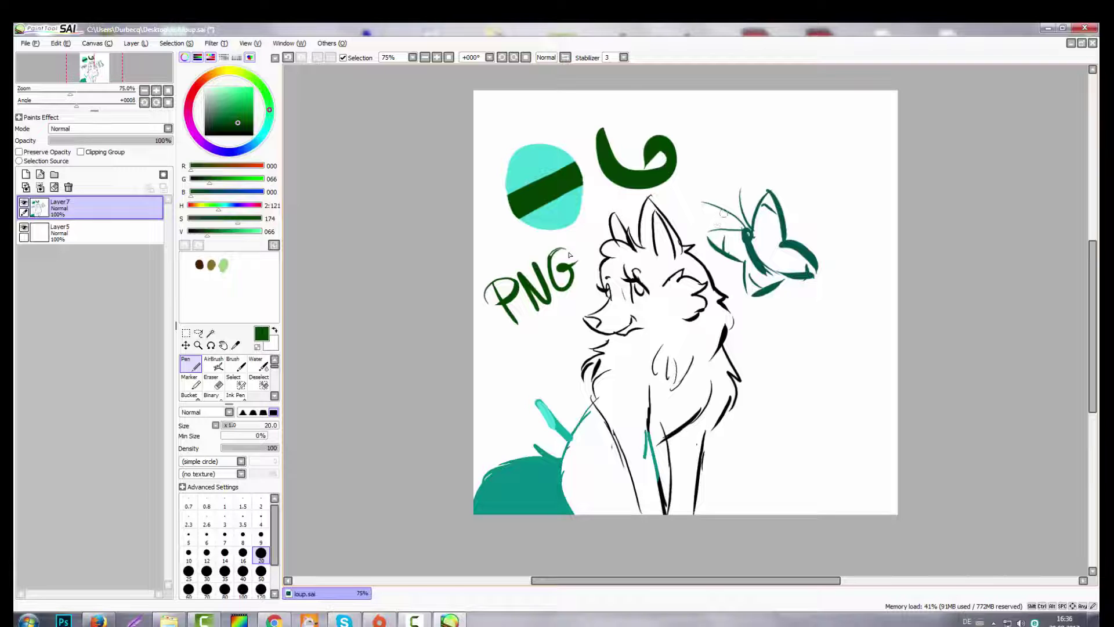
Sketch a small dark green checkerboard pattern above the butterfly, filling alternate squares
{"action": "left_click_drag", "start_coordinate": [698, 141], "coordinate": [784, 145]}
{"action": "mouse_move", "coordinate": [720, 120]}
{"action": "left_mouse_down"}
{"action": "mouse_move", "coordinate": [724, 162]}
{"action": "mouse_move", "coordinate": [755, 144]}
{"action": "mouse_move", "coordinate": [757, 126]}
{"action": "mouse_move", "coordinate": [778, 133]}
{"action": "mouse_move", "coordinate": [757, 148]}
{"action": "mouse_move", "coordinate": [780, 163]}
{"action": "left_mouse_up"}
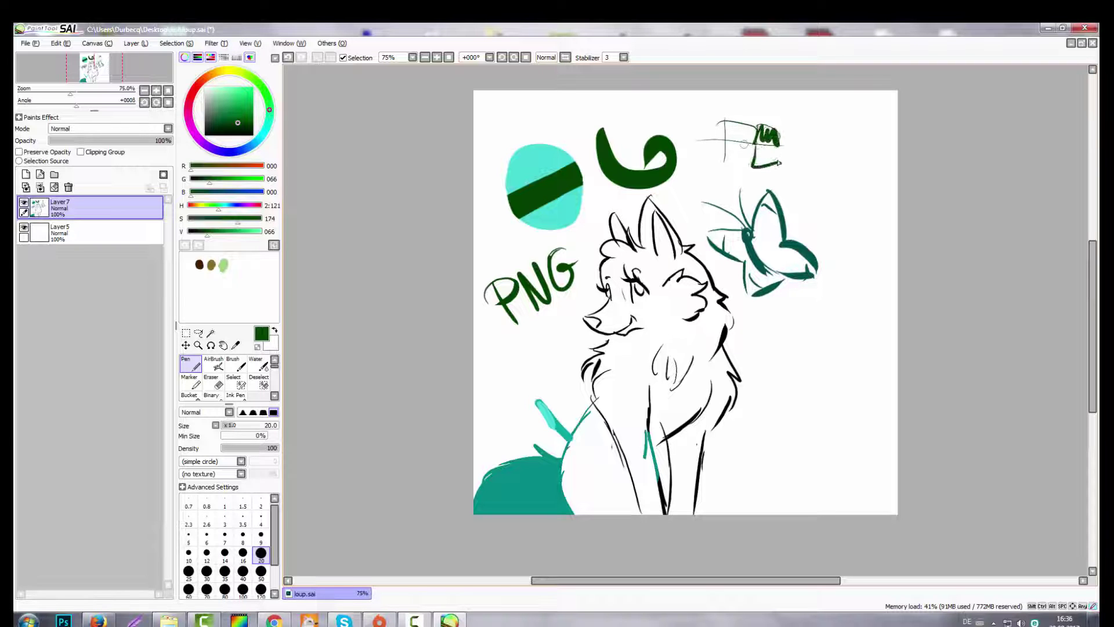
{"action": "mouse_move", "coordinate": [724, 139]}
{"action": "left_mouse_down"}
{"action": "mouse_move", "coordinate": [742, 165]}
{"action": "mouse_move", "coordinate": [755, 145]}
{"action": "left_mouse_up"}
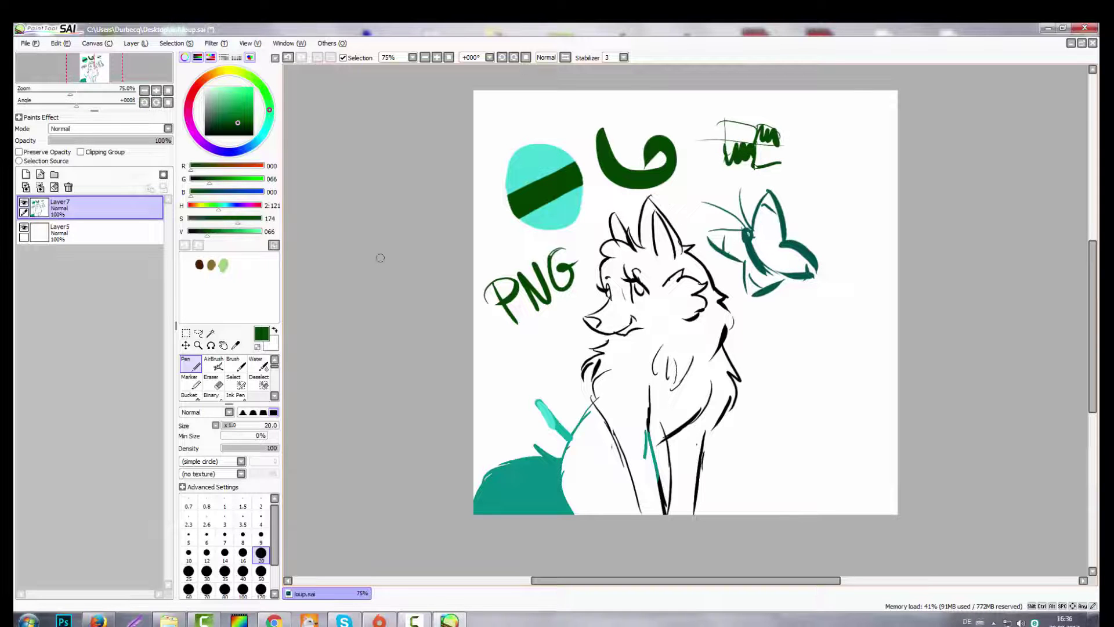
Examine the available export formats: SAI, Photoshop, Bitmap, JPEG, PNG and TARGA
{"action": "left_click", "coordinate": [30, 43]}
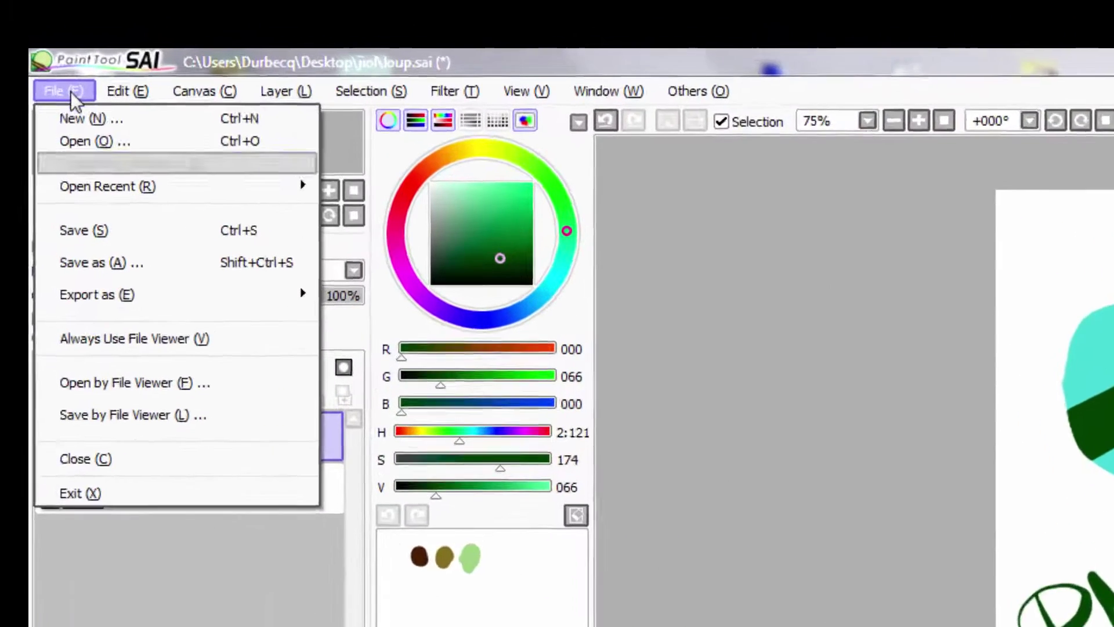
{"action": "key", "text": "Right"}
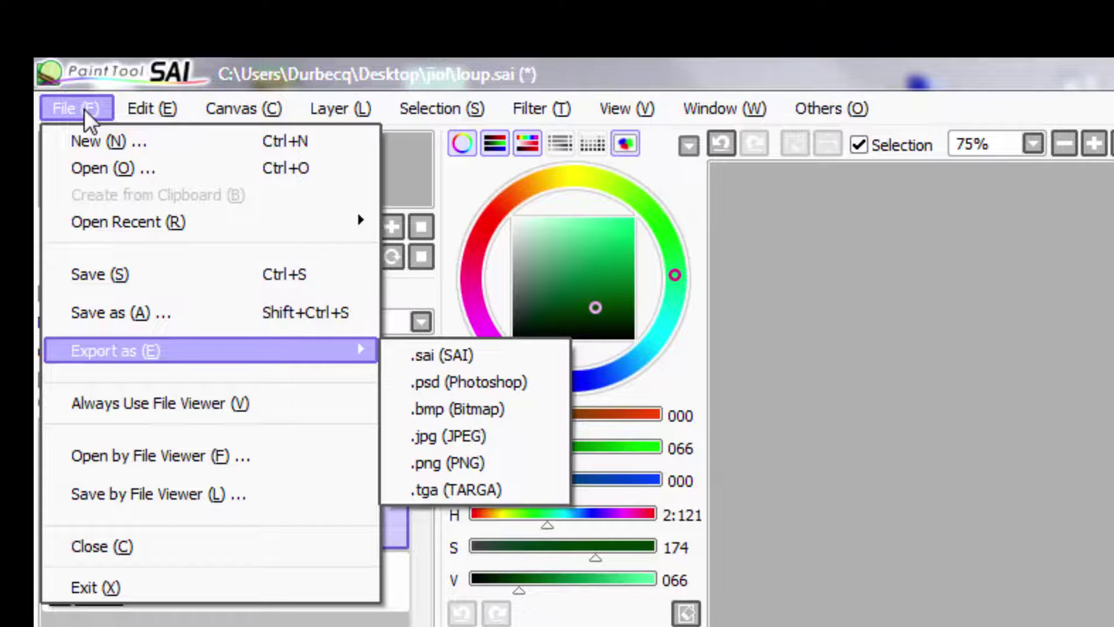
{"action": "key", "text": "Up"}
{"action": "key", "text": "Down"}
{"action": "key", "text": "Right"}
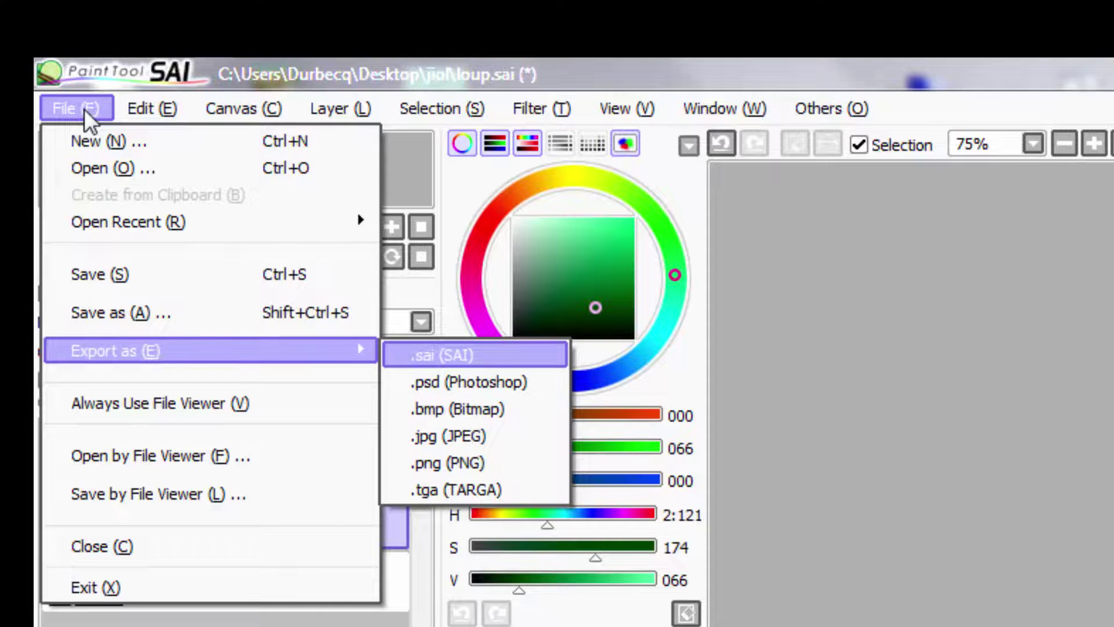
{"action": "key", "text": "Left"}
{"action": "key", "text": "Up"}
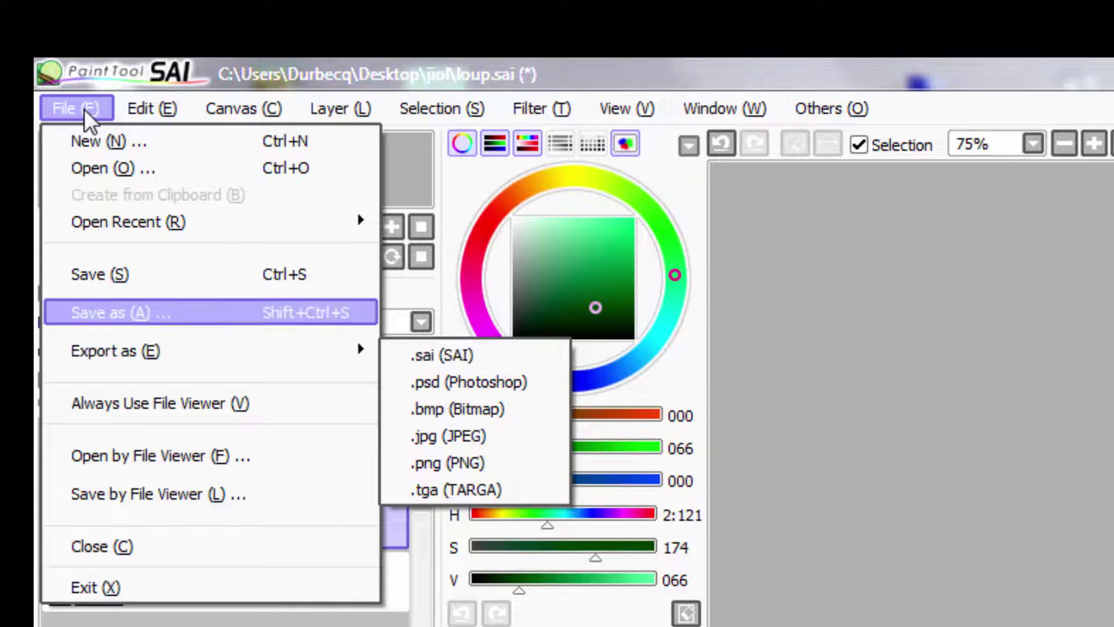
{"action": "key", "text": "Down"}
{"action": "key", "text": "Up"}
{"action": "key", "text": "Down"}
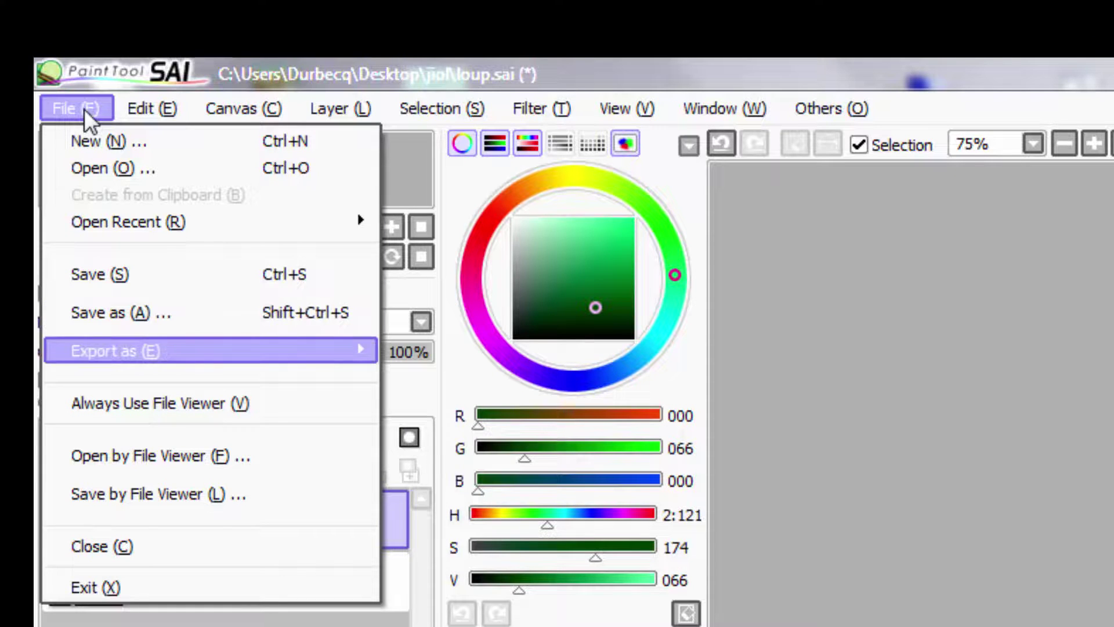
{"action": "key", "text": "Right"}
{"action": "key", "text": "Down"}
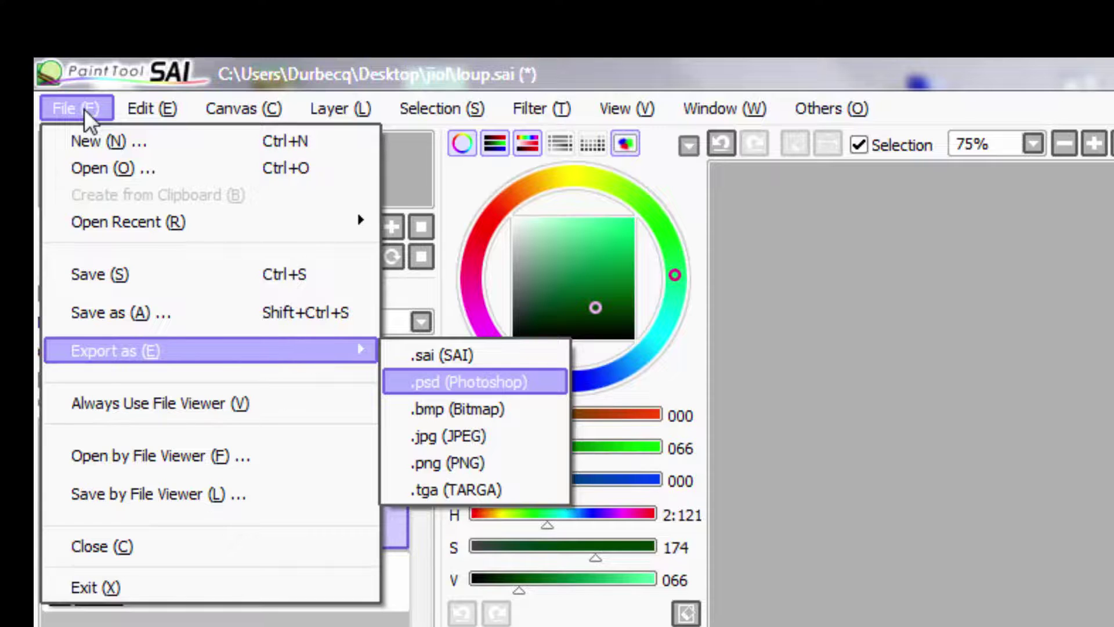
{"action": "key", "text": "Down"}
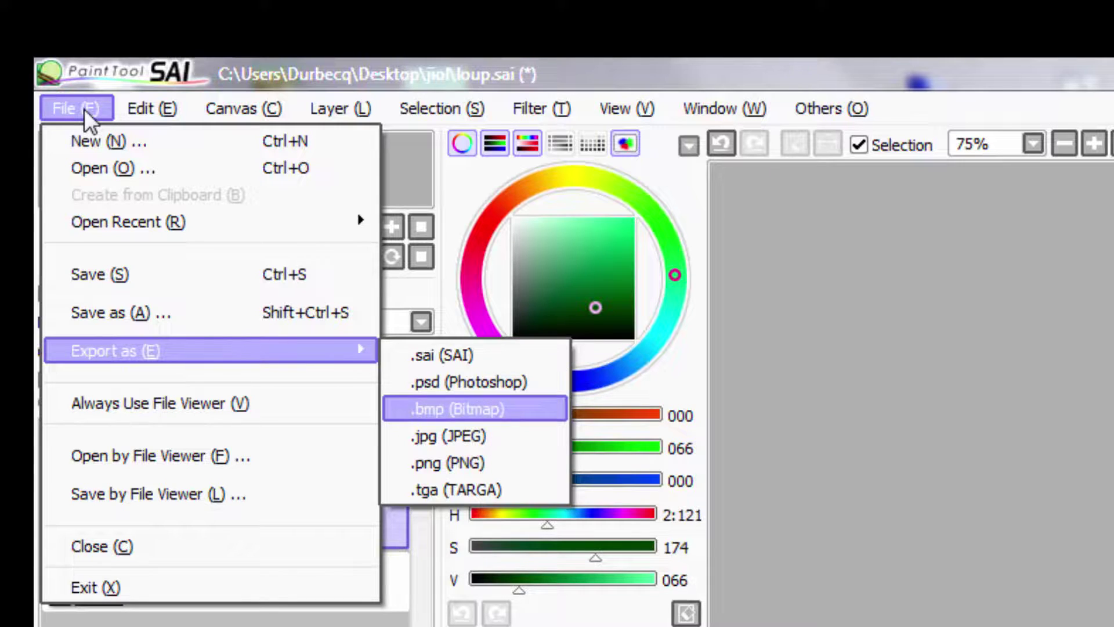
{"action": "key", "text": "Down"}
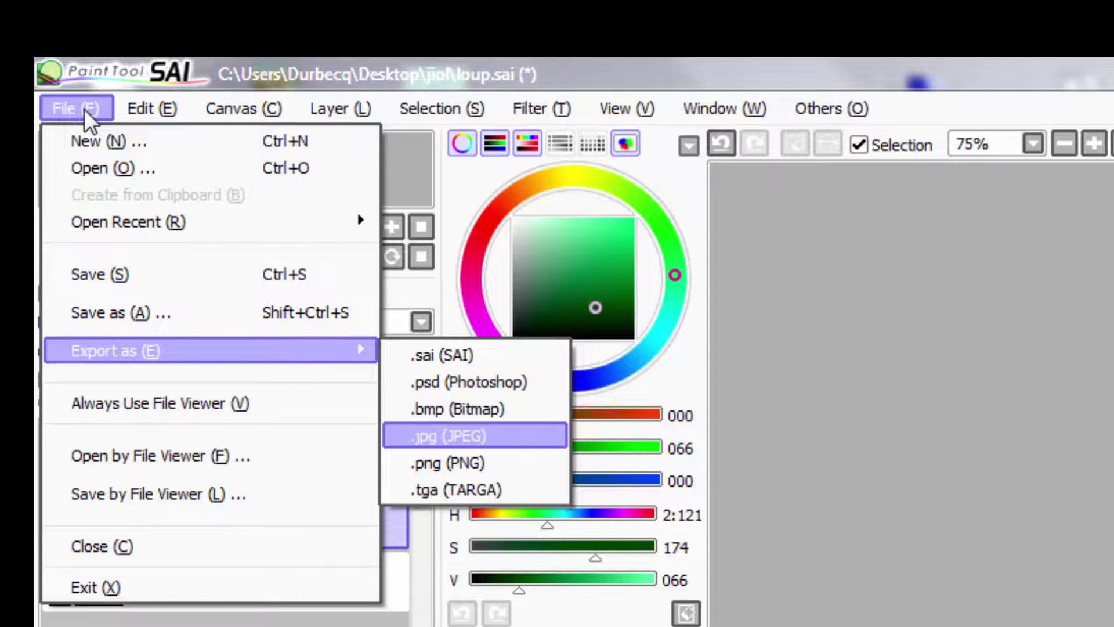
{"action": "key", "text": "Down"}
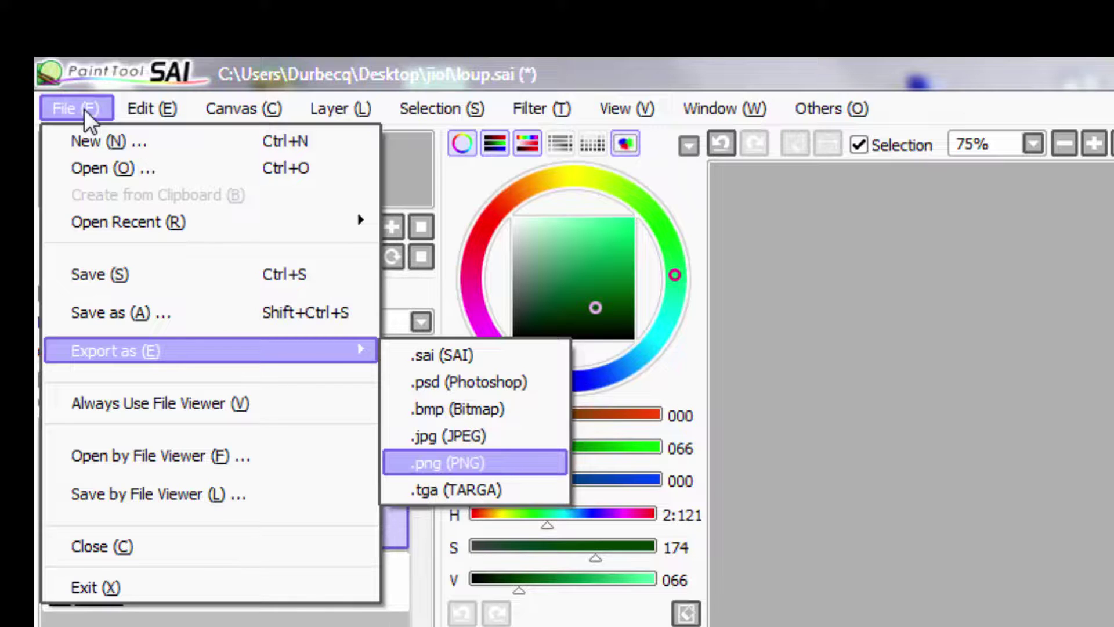
{"action": "key", "text": "Down"}
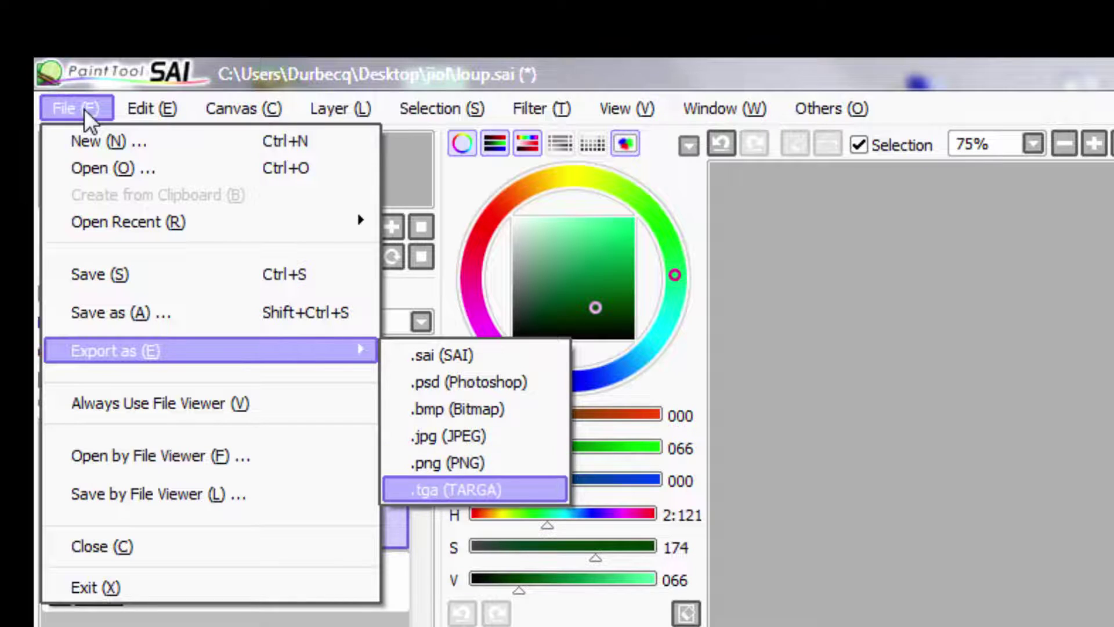
{"action": "key", "text": "Up"}
{"action": "key", "text": "Up"}
{"action": "key", "text": "Down"}
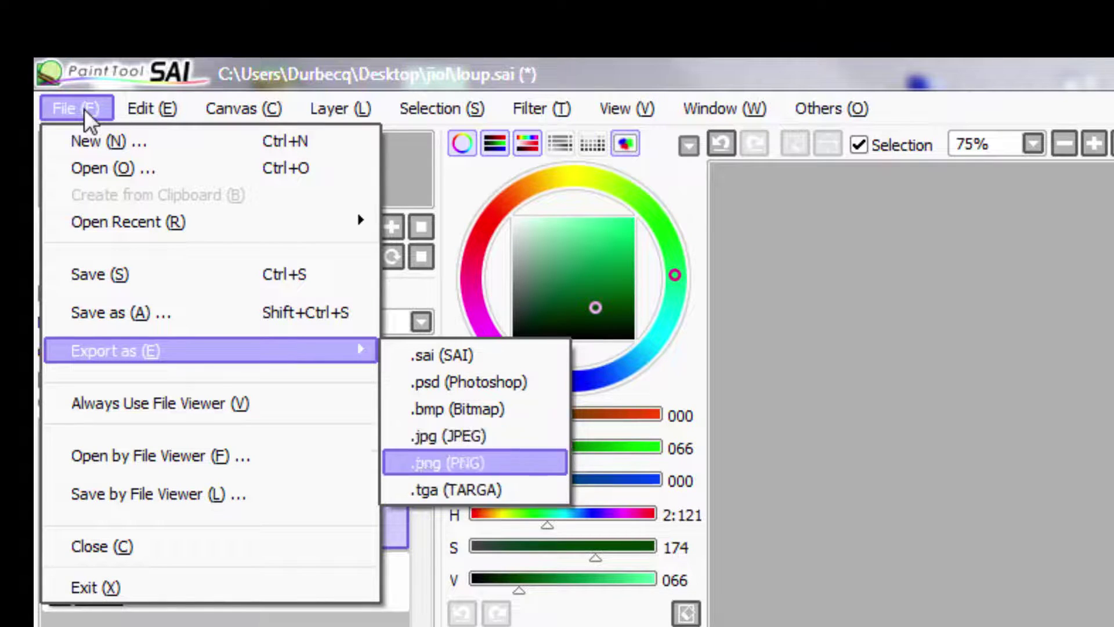
{"action": "key", "text": "Up"}
{"action": "key", "text": "Down"}
{"action": "key", "text": "Up"}
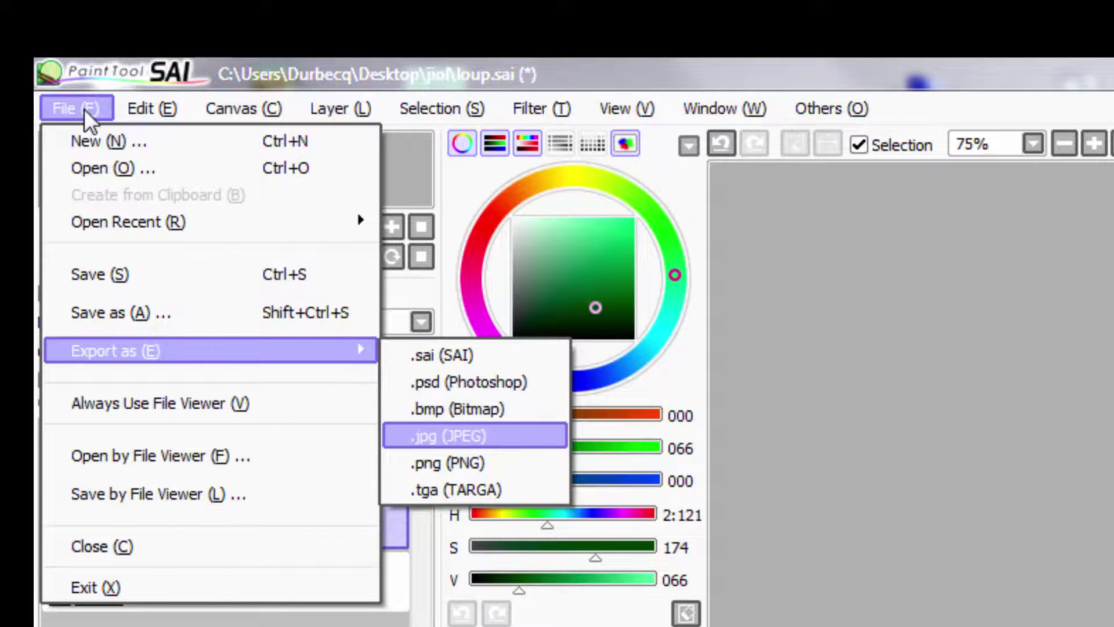
Export the drawing in PNG format under the file name papillon in the jiol folder
{"action": "key", "text": "Down"}
{"action": "key", "text": "Return"}
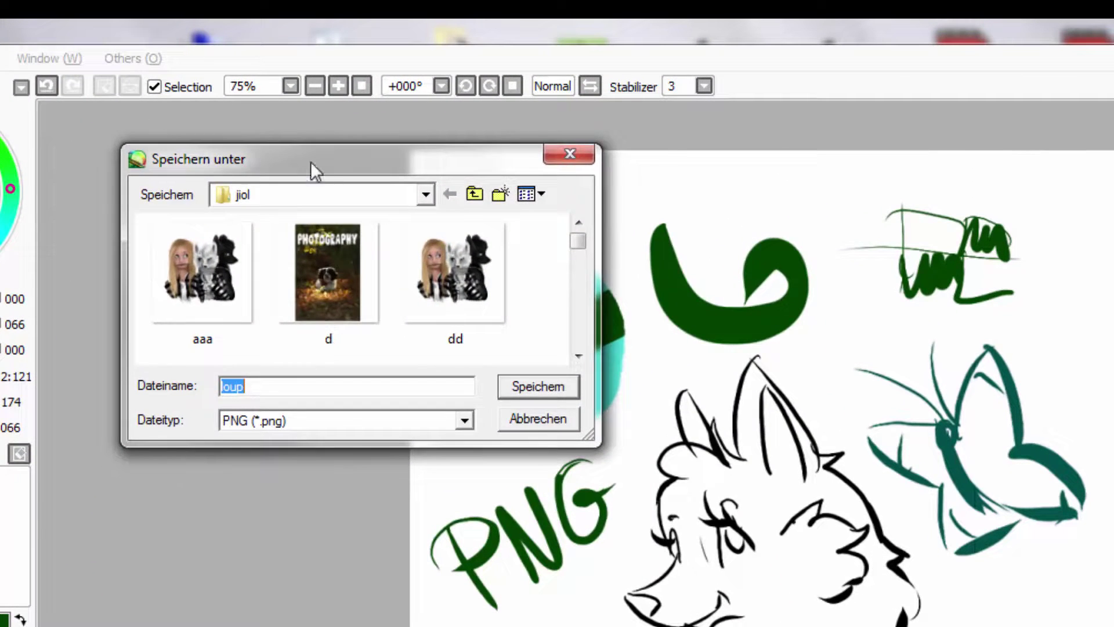
{"action": "left_click_drag", "start_coordinate": [396, 122], "coordinate": [517, 171]}
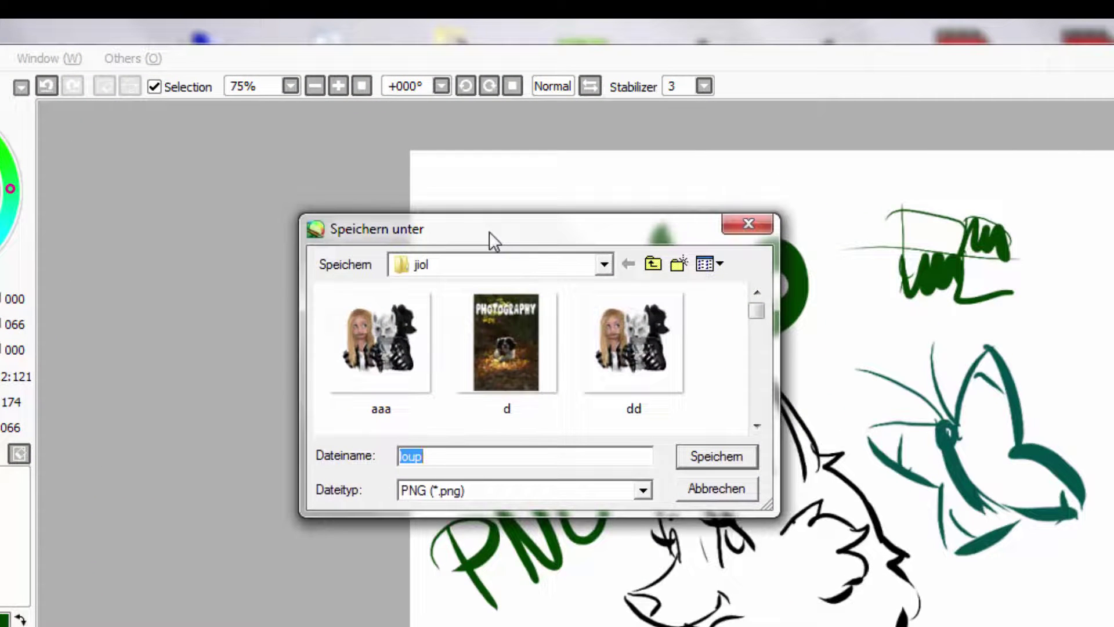
{"action": "type", "text": "papillon"}
{"action": "key", "text": "Return"}
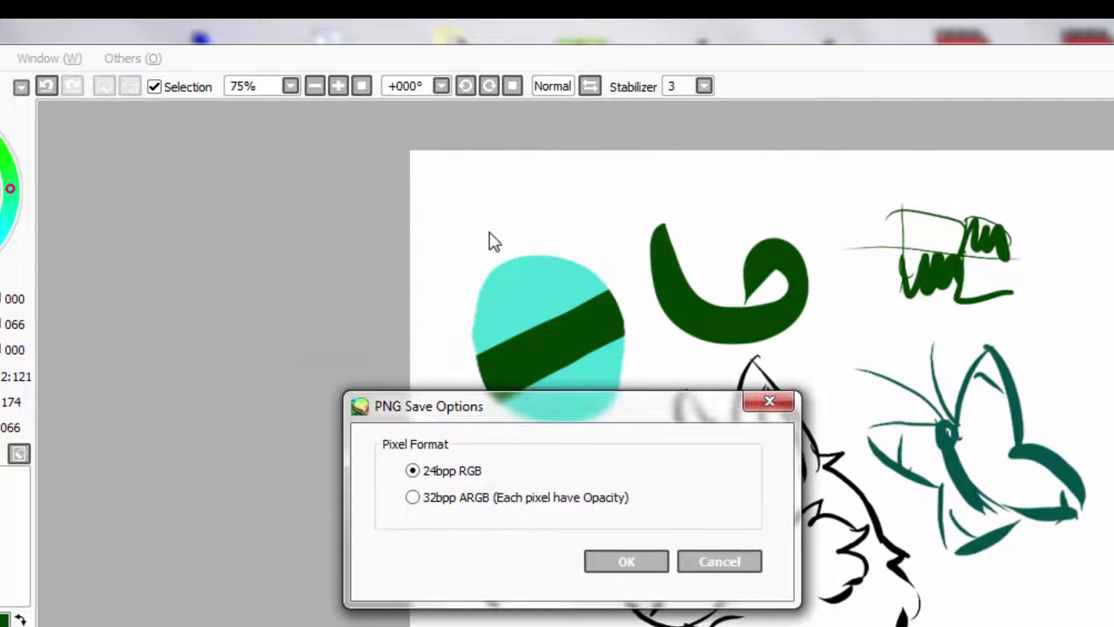
Choose the 32bpp ARGB pixel format with per-pixel opacity for the PNG and complete the export
{"action": "left_click", "coordinate": [442, 500]}
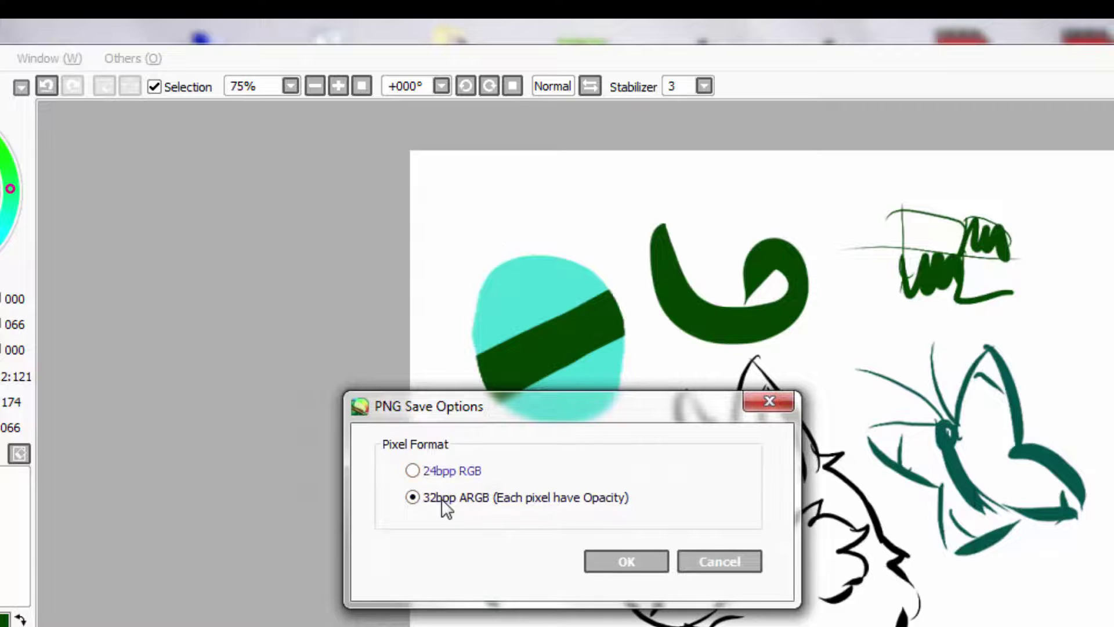
{"action": "left_click", "coordinate": [458, 472]}
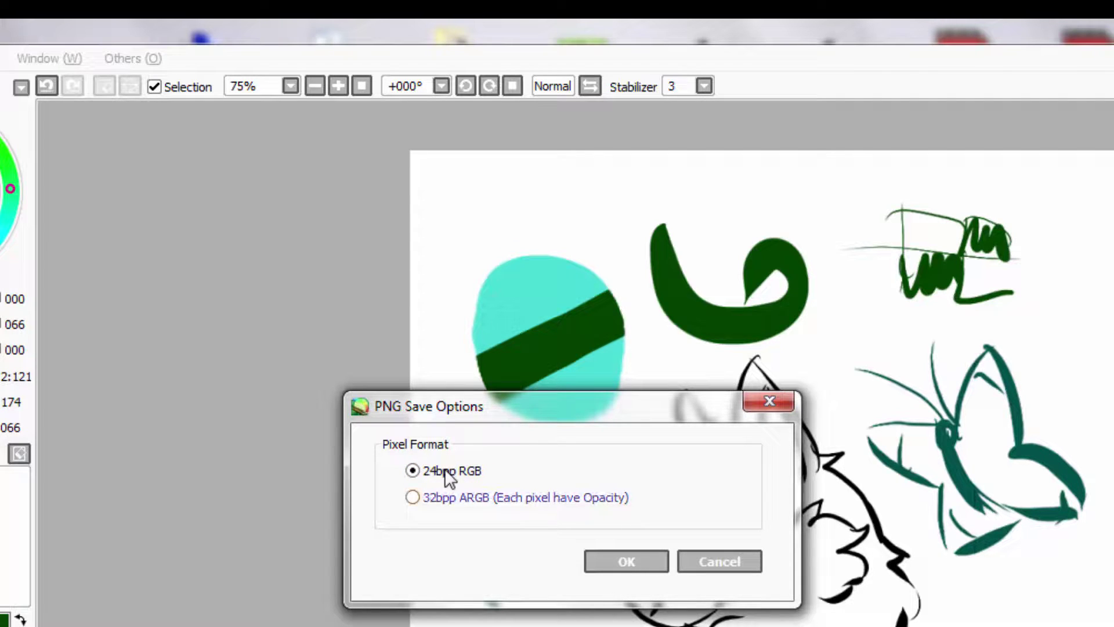
{"action": "left_click", "coordinate": [414, 500]}
{"action": "left_click", "coordinate": [629, 563]}
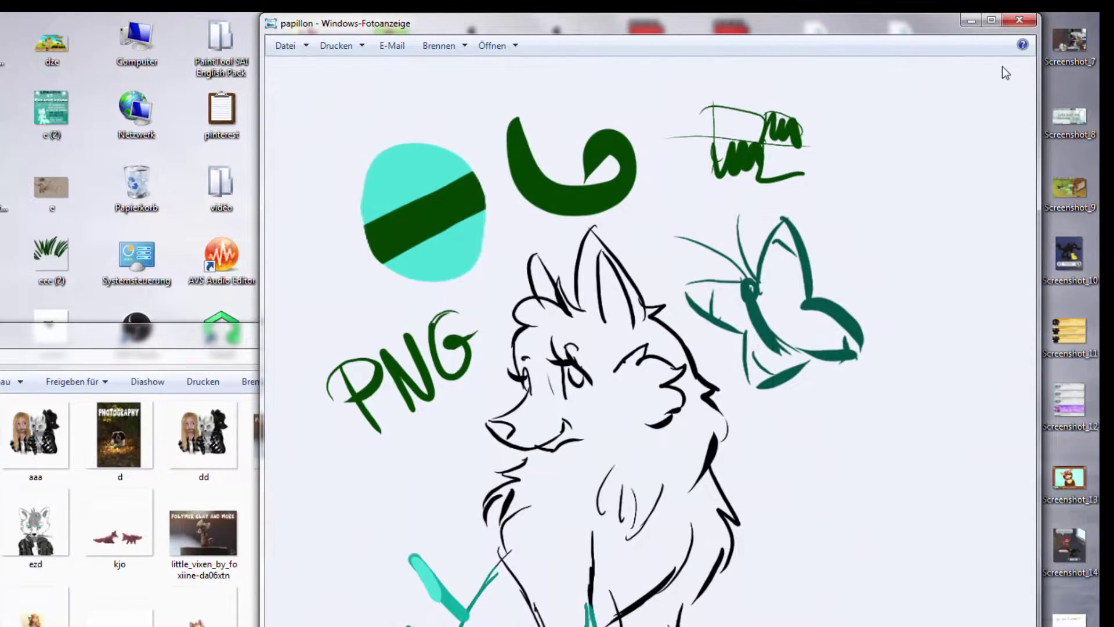
Close the exported picture's preview, open papillon.png from the jiol folder and add a new layer above the drawing
{"action": "left_click", "coordinate": [1020, 20]}
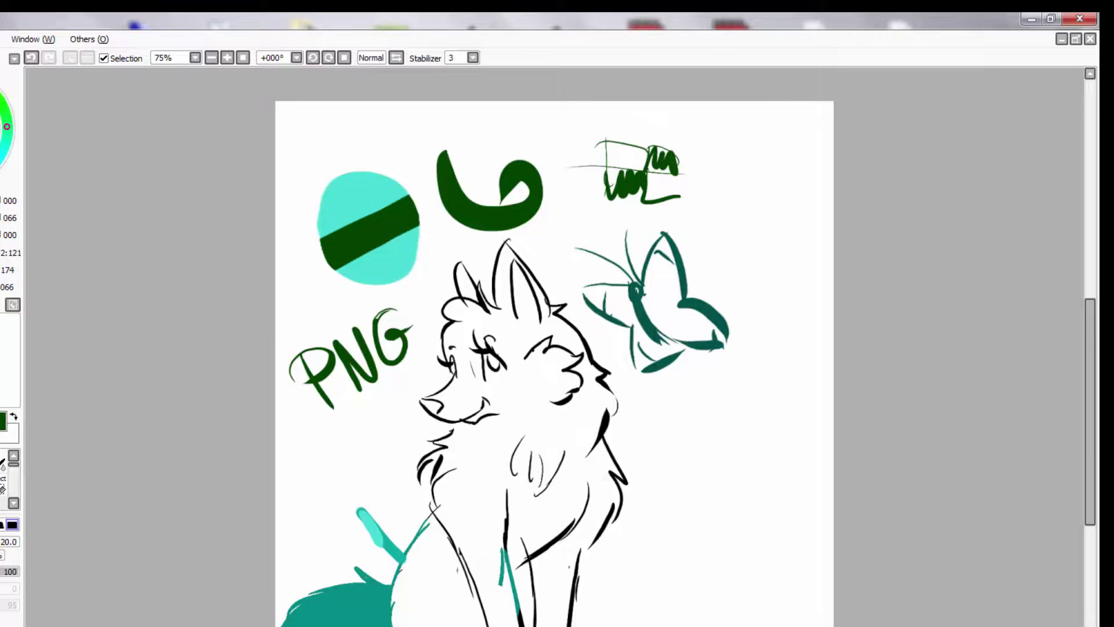
{"action": "key", "text": "ctrl+o"}
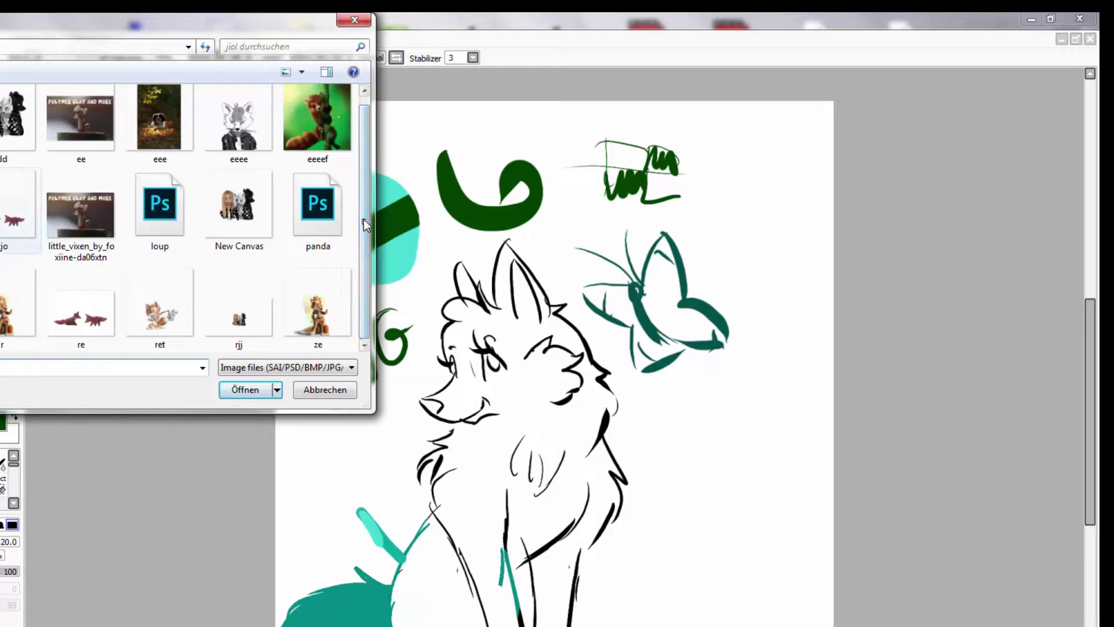
{"action": "left_click", "coordinate": [246, 391]}
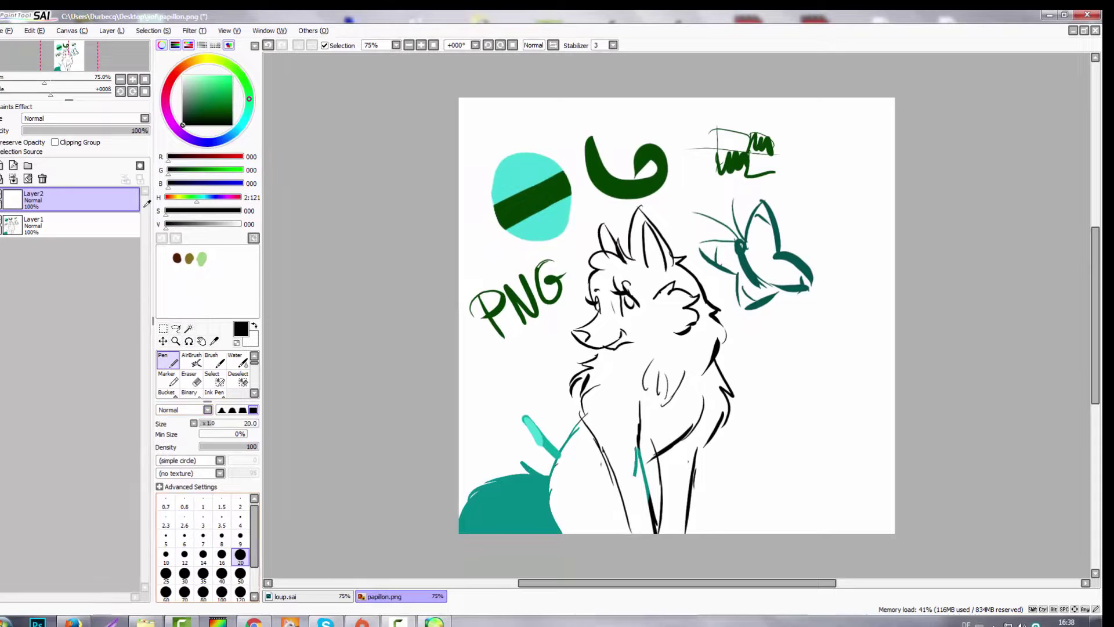
Cover the whole new layer with black using the Pen at size 500
{"action": "scroll", "coordinate": [203, 552], "scroll_direction": "down", "scroll_amount": 3}
{"action": "left_click", "coordinate": [203, 590]}
{"action": "mouse_move", "coordinate": [525, 298]}
{"action": "left_mouse_down"}
{"action": "mouse_move", "coordinate": [647, 6]}
{"action": "mouse_move", "coordinate": [460, 288]}
{"action": "mouse_move", "coordinate": [733, 199]}
{"action": "mouse_move", "coordinate": [659, 194]}
{"action": "left_mouse_up"}
Move the black layer below the drawing layer and lower its opacity to 36%
{"action": "left_click", "coordinate": [55, 200]}
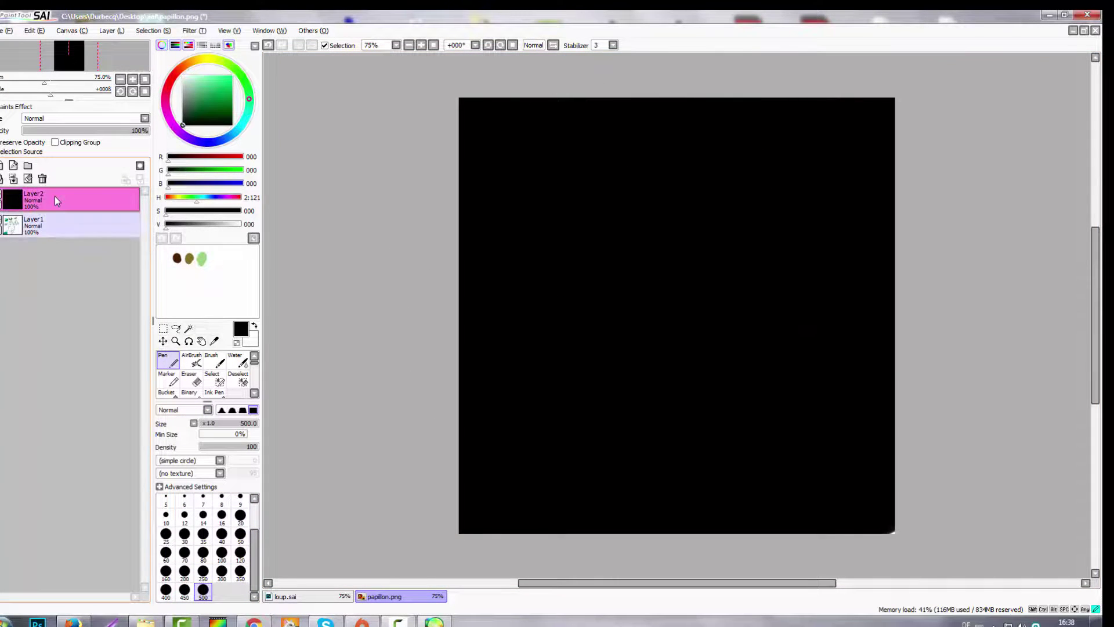
{"action": "left_click_drag", "start_coordinate": [54, 196], "coordinate": [53, 235]}
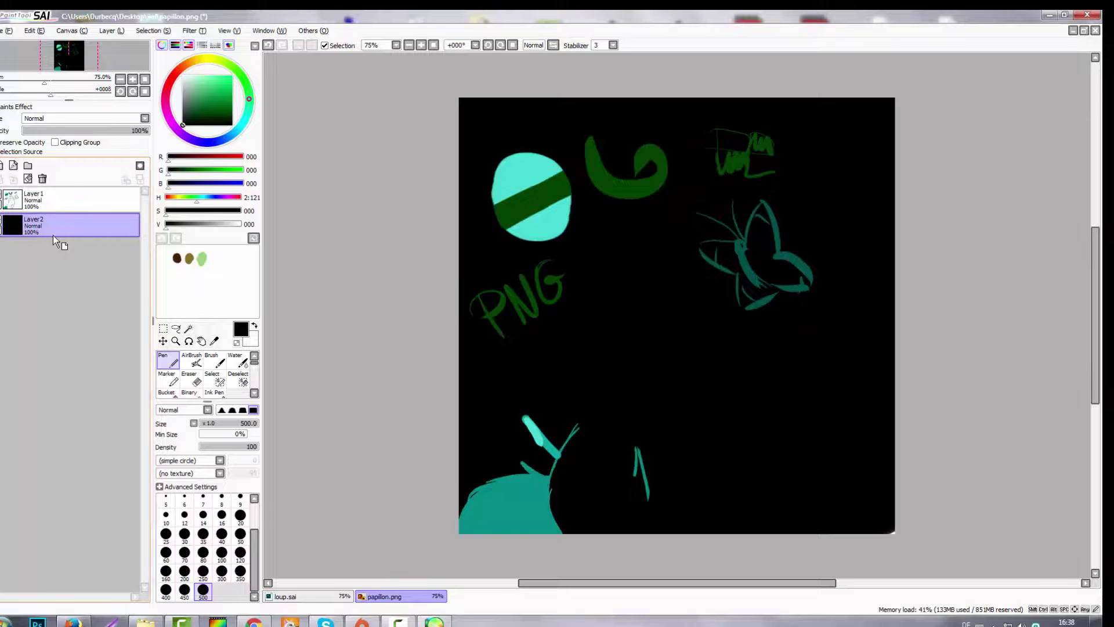
{"action": "left_click", "coordinate": [69, 197]}
{"action": "left_click", "coordinate": [64, 225]}
{"action": "left_click", "coordinate": [68, 131]}
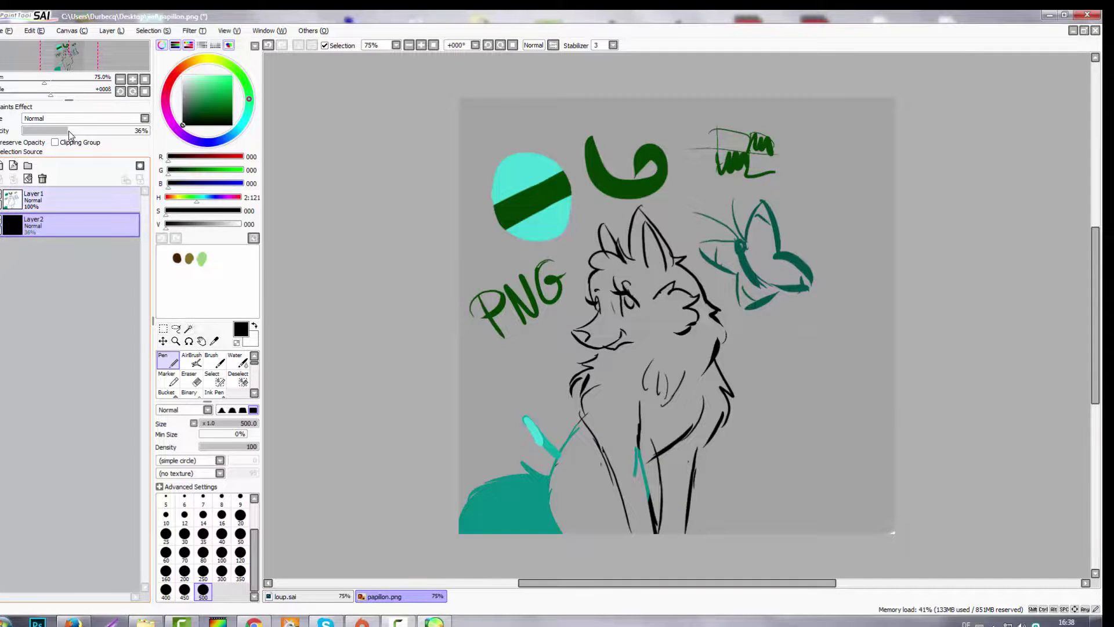
{"action": "left_click", "coordinate": [35, 201]}
{"action": "left_click", "coordinate": [9, 30]}
{"action": "left_click", "coordinate": [9, 32]}
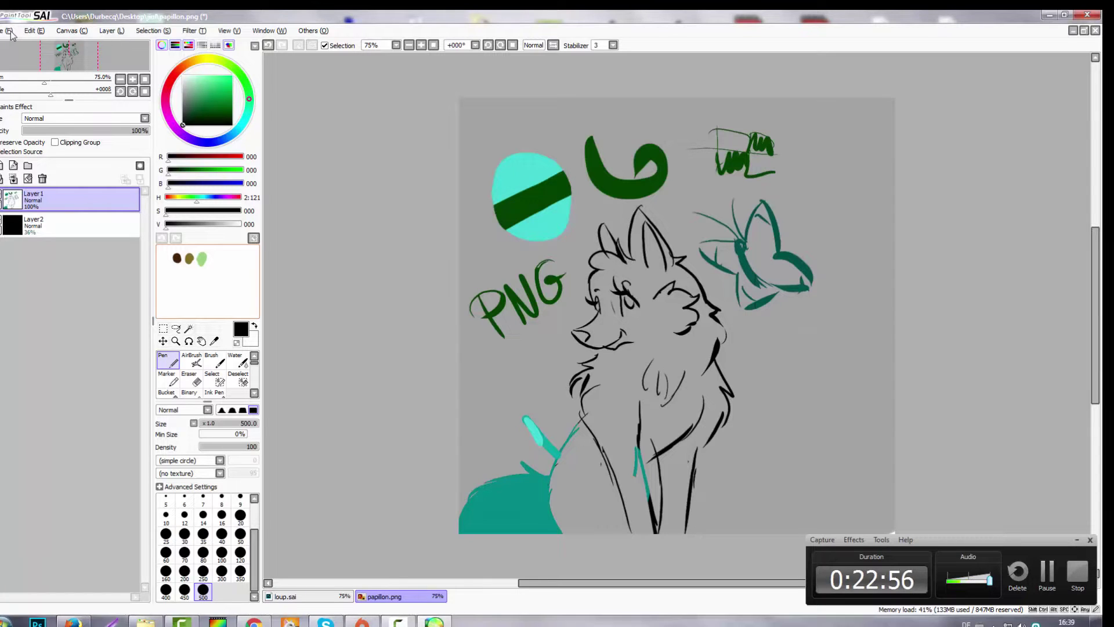
{"action": "left_click", "coordinate": [9, 31]}
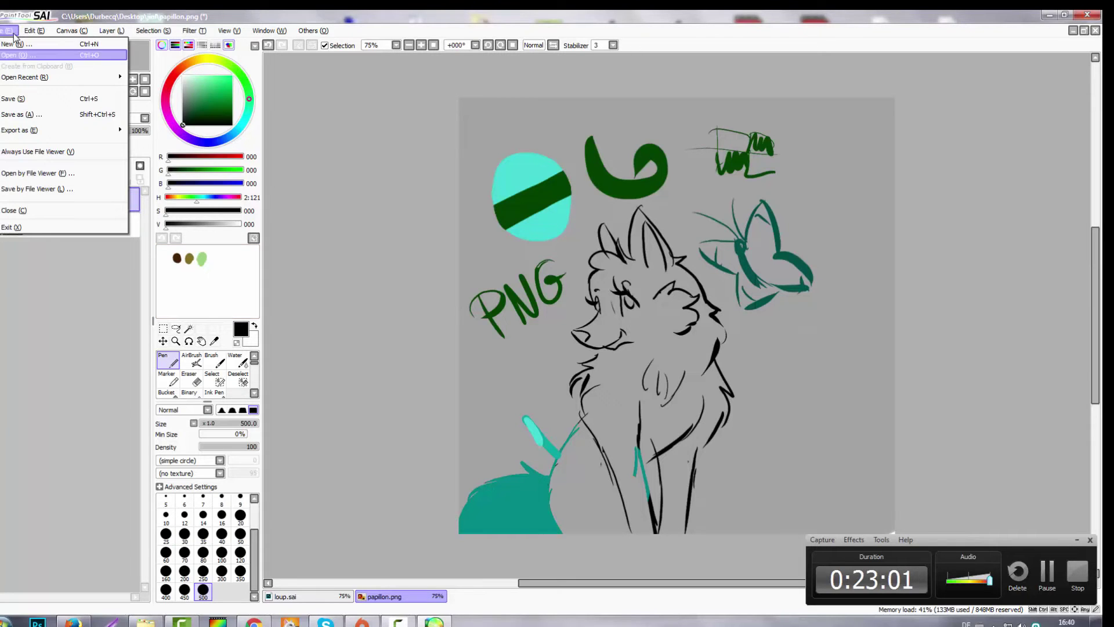
{"action": "left_click", "coordinate": [86, 268]}
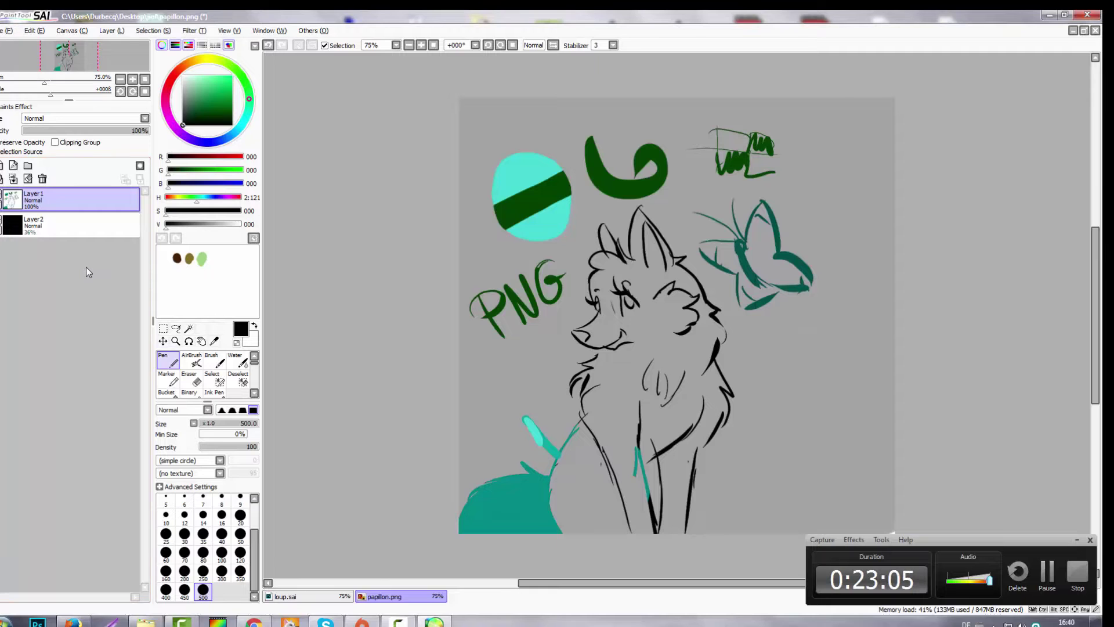
Open the SAI file panda from the jiol folder
{"action": "left_click", "coordinate": [10, 31]}
{"action": "left_click", "coordinate": [17, 60]}
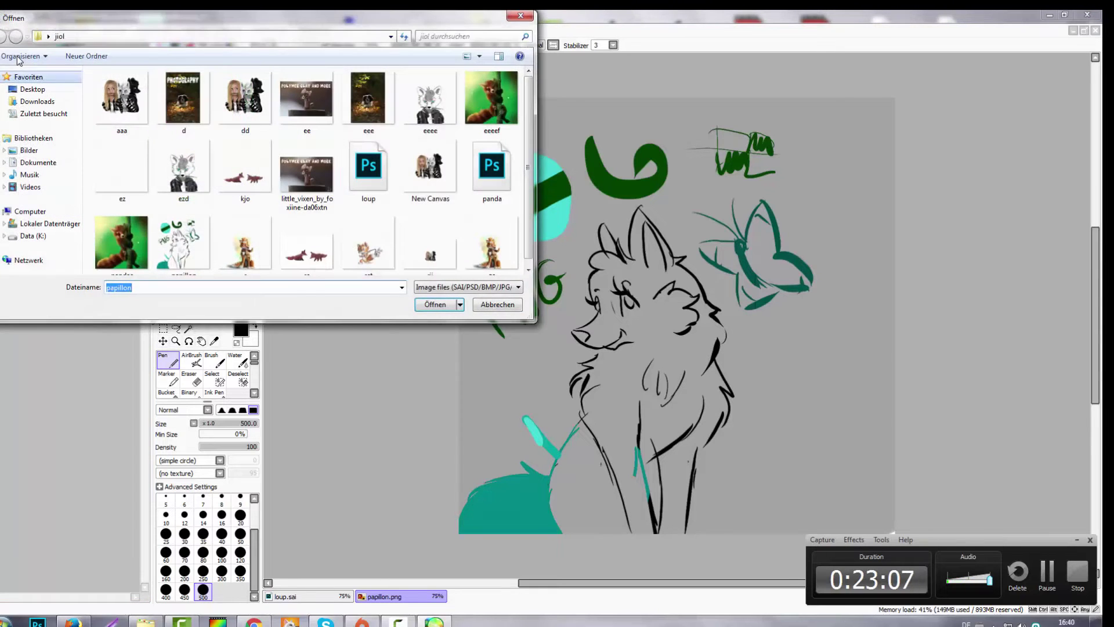
{"action": "left_click", "coordinate": [471, 163]}
{"action": "double_click", "coordinate": [470, 162]}
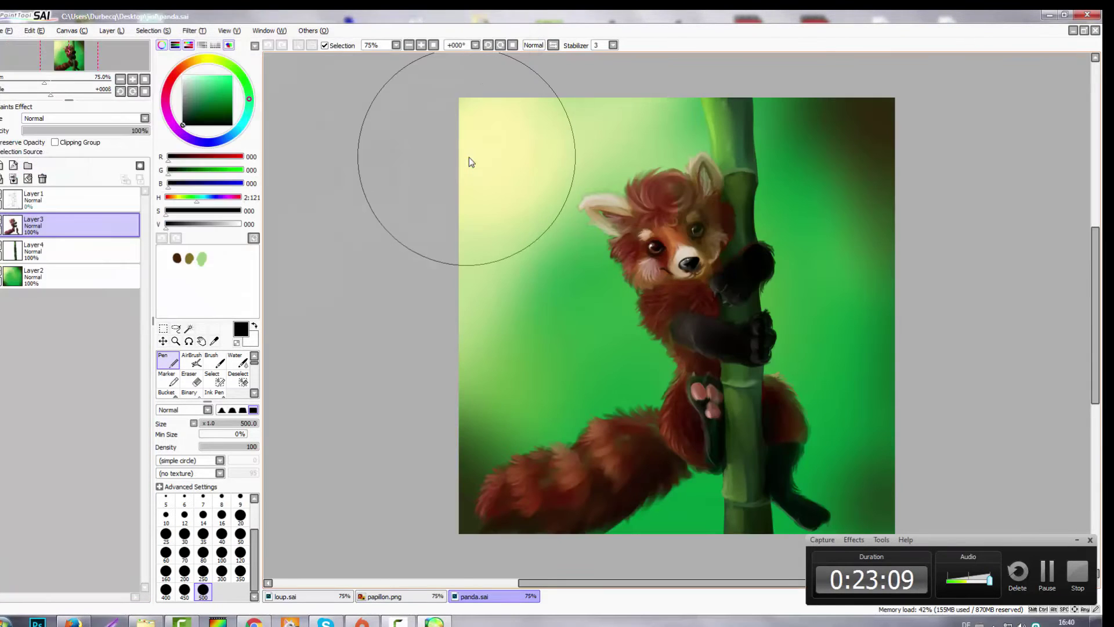